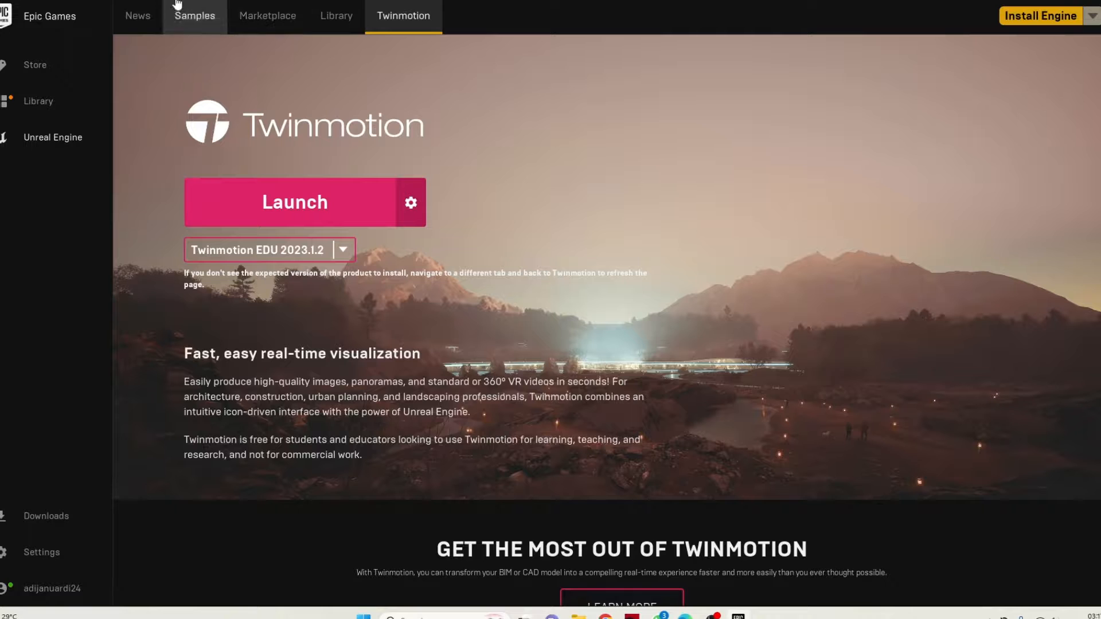
# Step: Launch Twinmotion EDU 2023.1.2 and dismiss its welcome window to reach the default scene
pyautogui.click(204, 209)
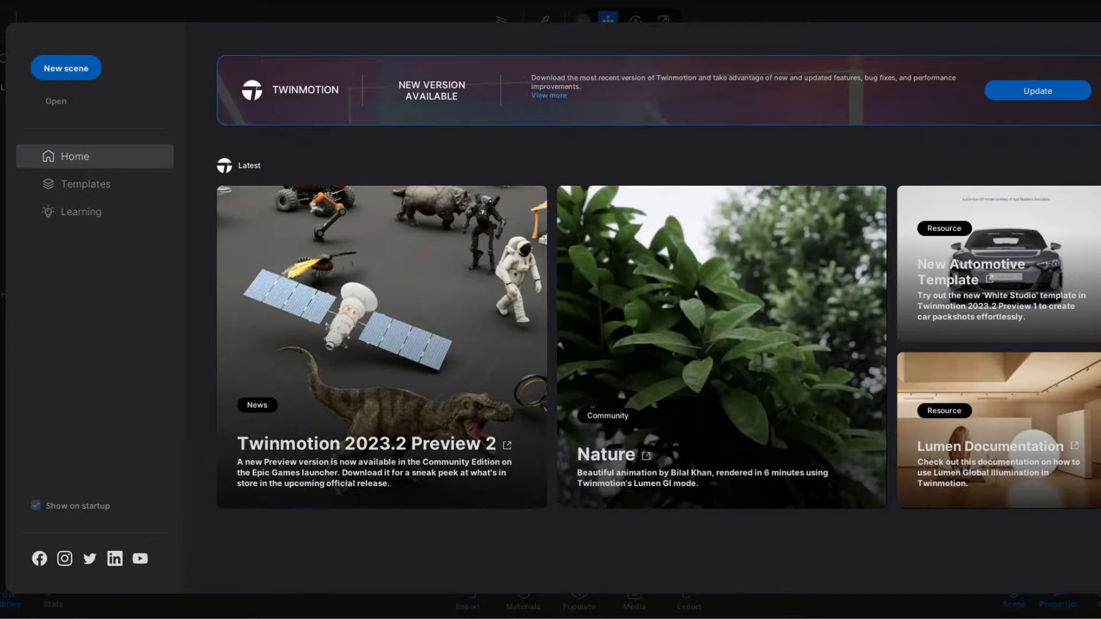
pyautogui.click(1097, 36)
# Step: Examine the starting pedestal and sphere in the default scene from above, nearby and farther away
pyautogui.scroll(6, 645, 289)
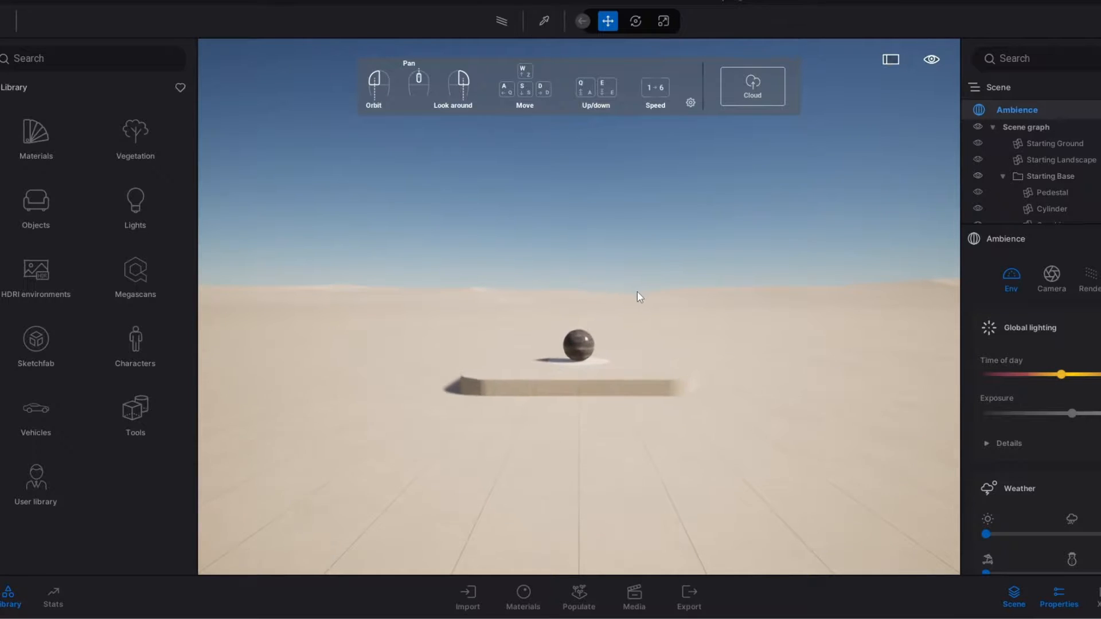
pyautogui.scroll(5, 632, 327)
pyautogui.moveTo(618, 300); pyautogui.dragTo(619, 373, button='right')
pyautogui.scroll(-7, 618, 300)
pyautogui.scroll(3, 584, 393)
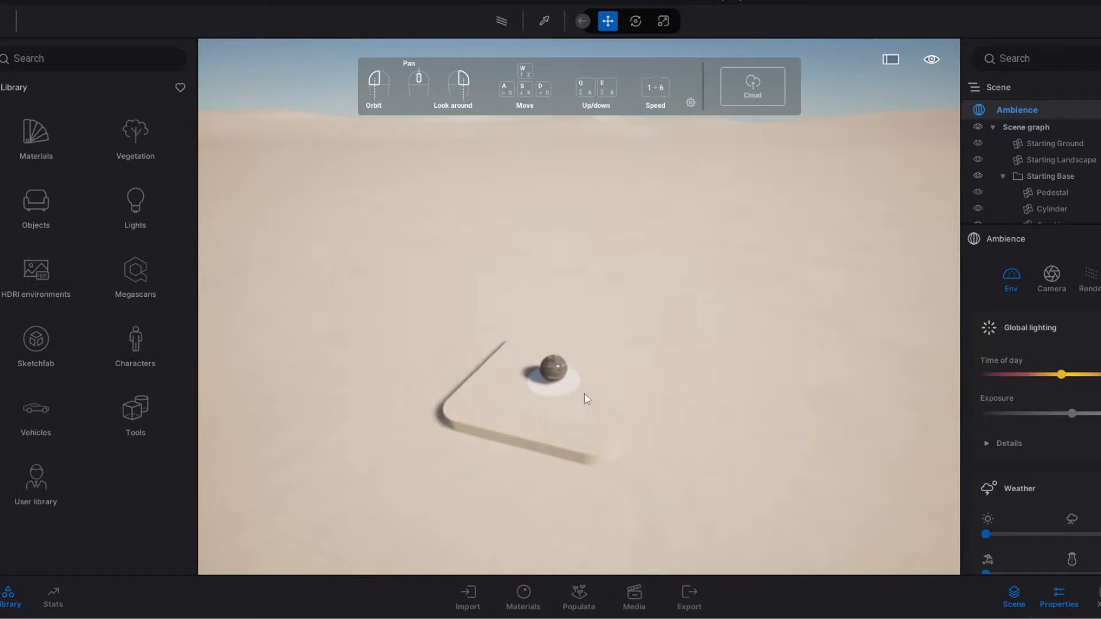
pyautogui.press('d')
pyautogui.press('a')
pyautogui.press('s')
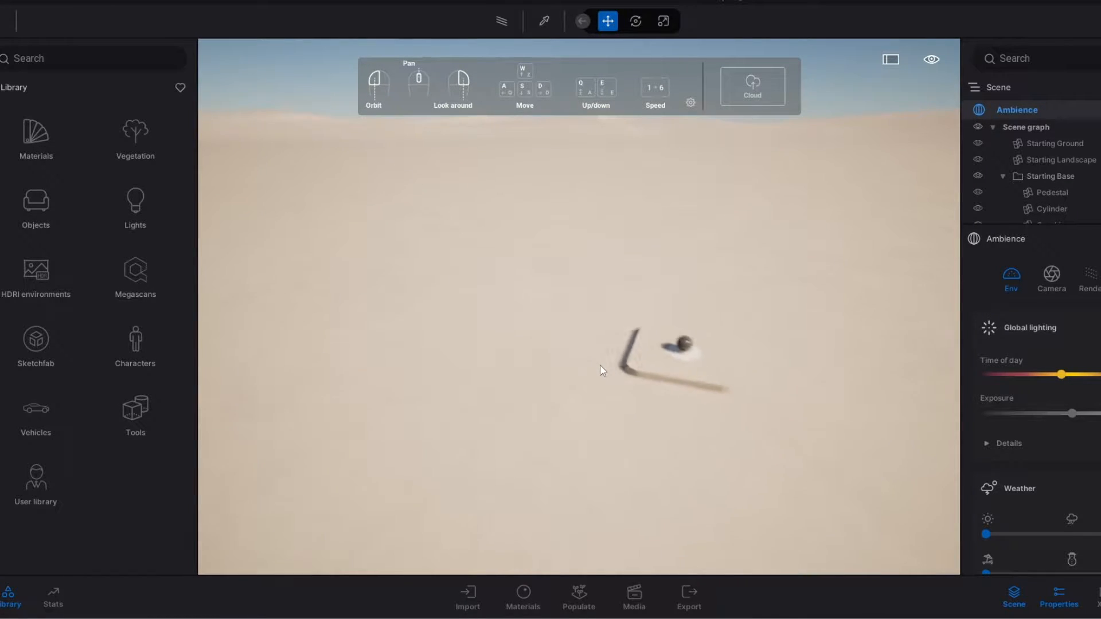
pyautogui.press('d')
pyautogui.press('w')
pyautogui.press('a')
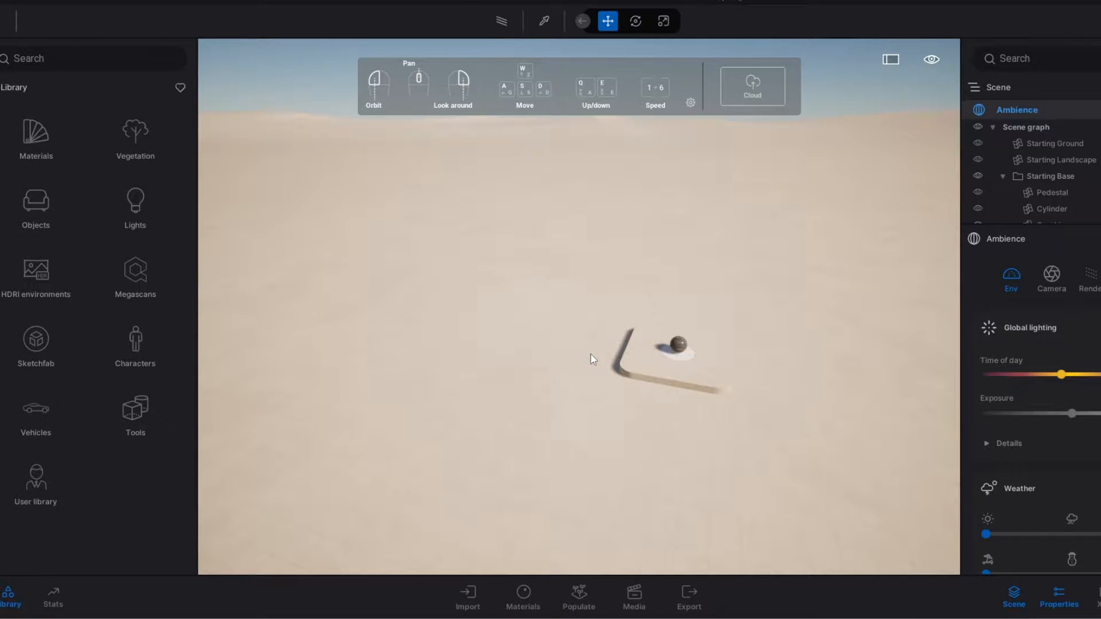
pyautogui.press('d')
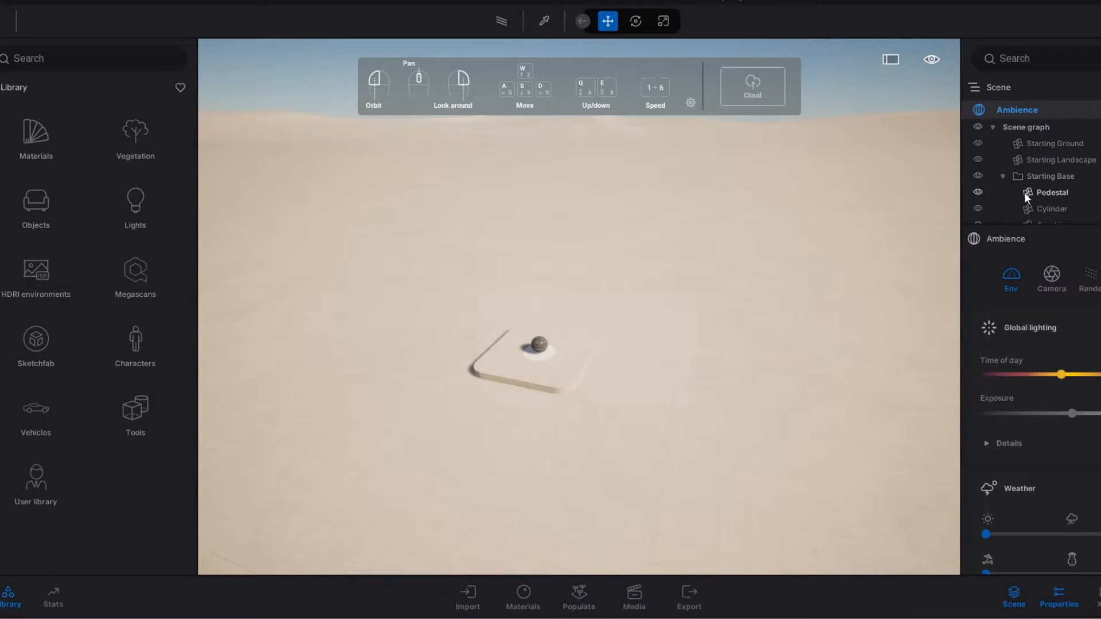
pyautogui.moveTo(579, 344); pyautogui.dragTo(552, 377)
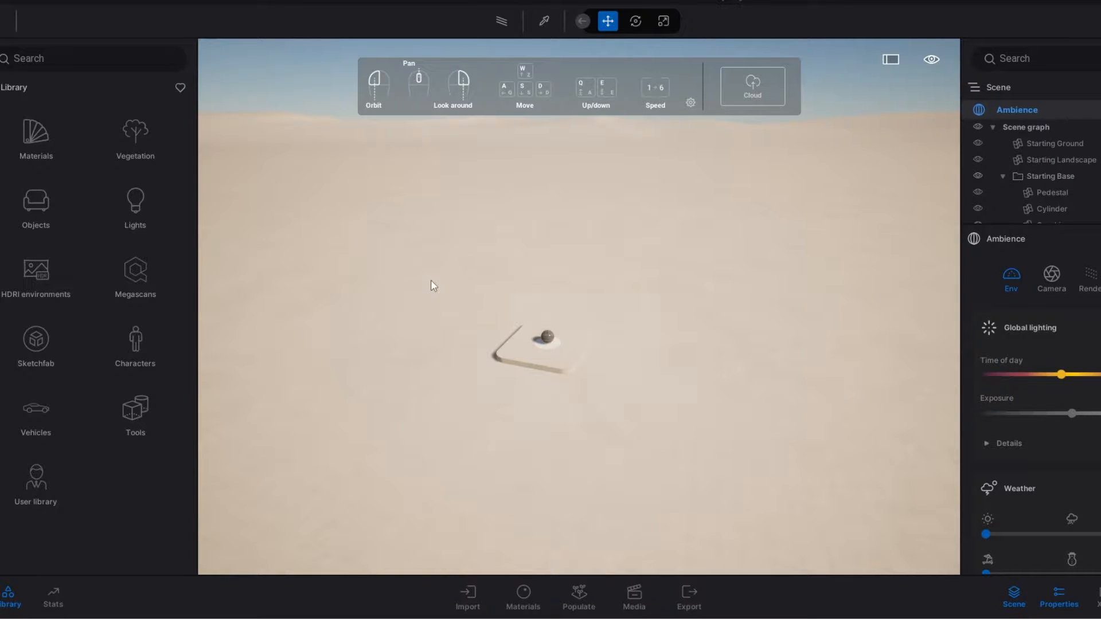
pyautogui.scroll(6, 559, 329)
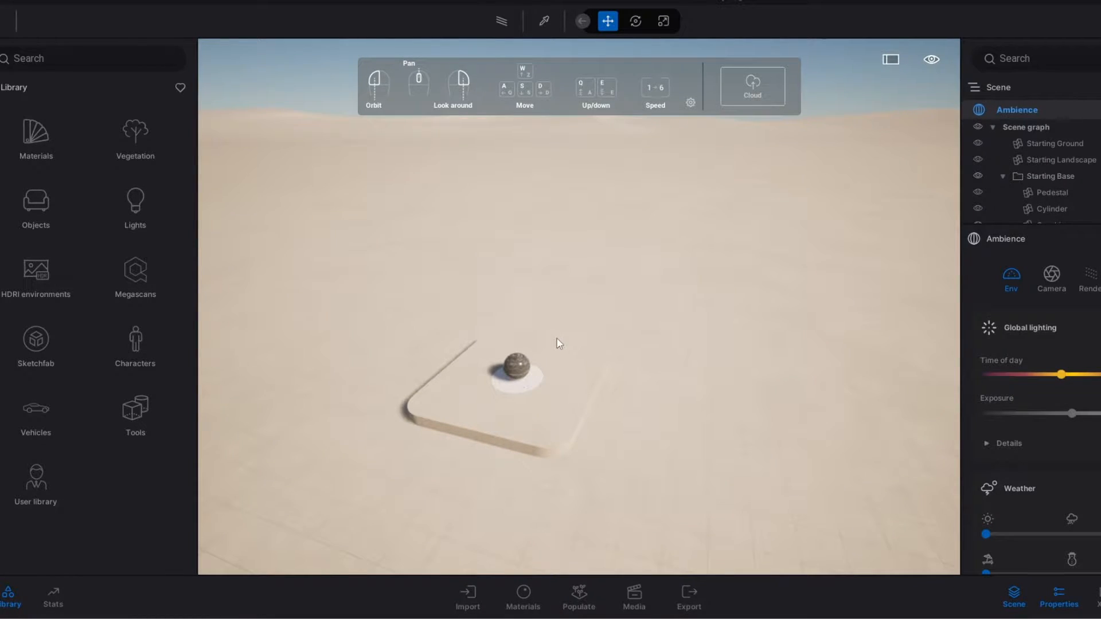
pyautogui.scroll(5, 551, 318)
pyautogui.scroll(-8, 550, 315)
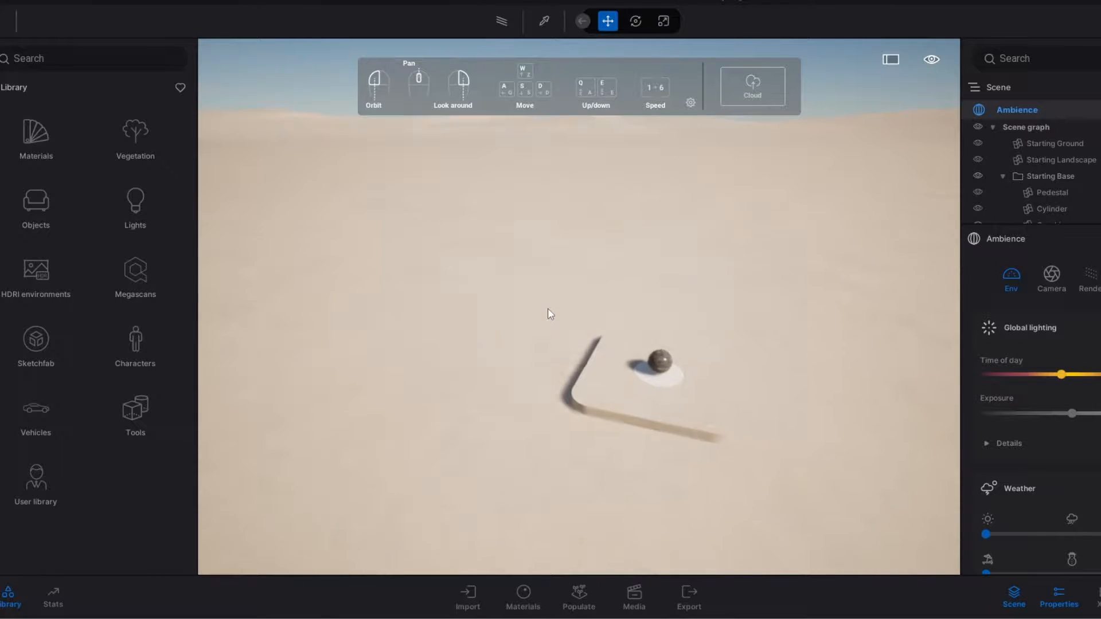
pyautogui.scroll(4, 548, 308)
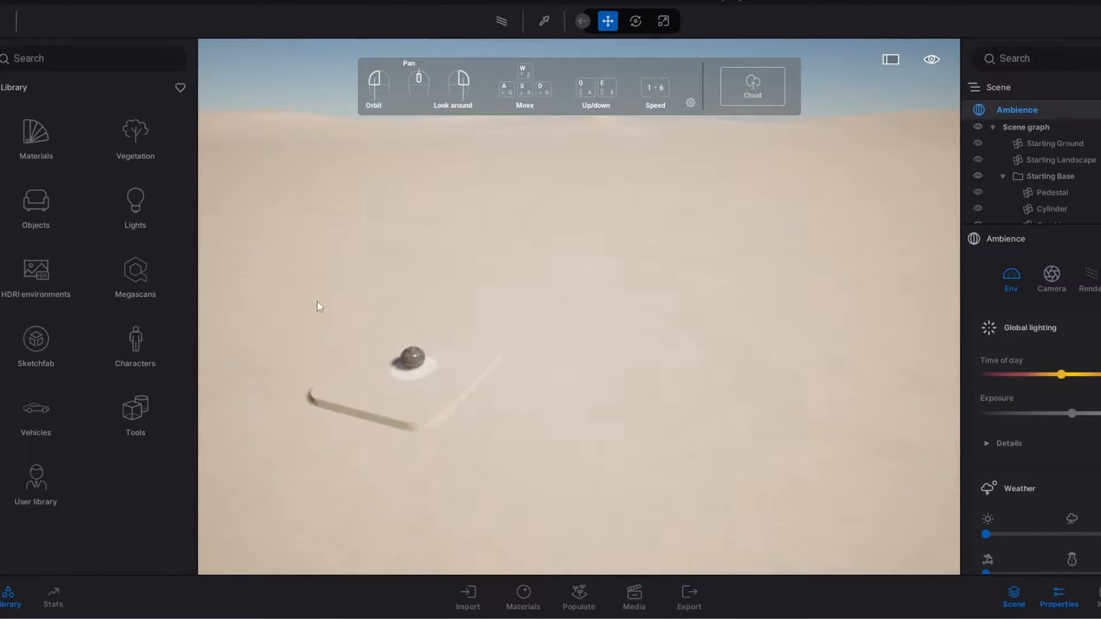
pyautogui.scroll(-2, 533, 327)
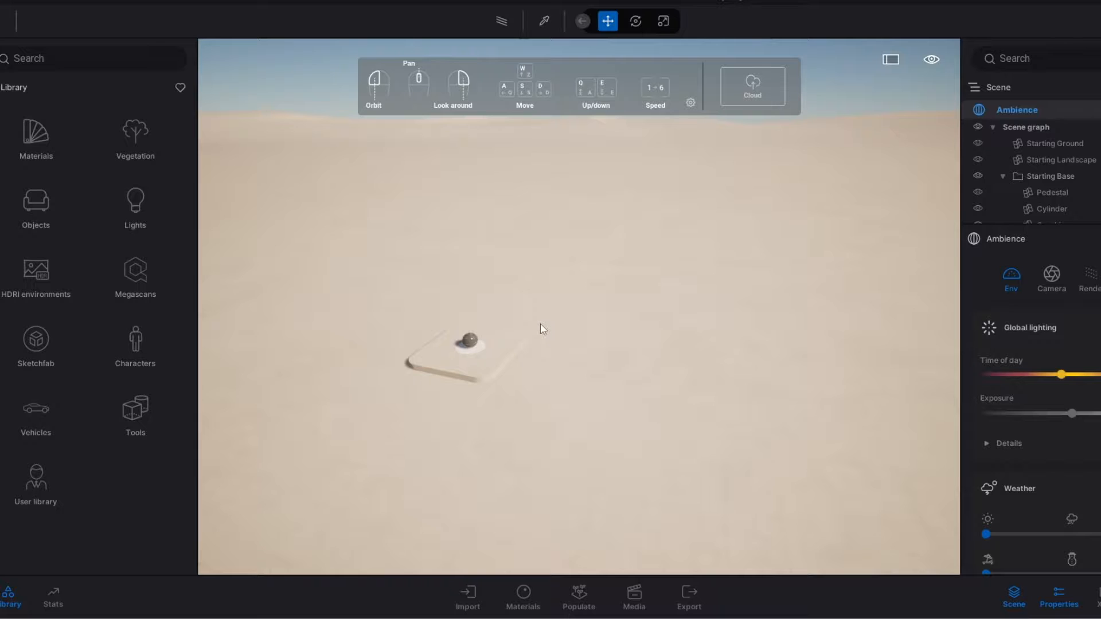
# Step: Survey the ground around the starting pedestal by moving the camera sideways, forward and backward
pyautogui.press('a')
pyautogui.press('d')
pyautogui.press('a')
pyautogui.press('d')
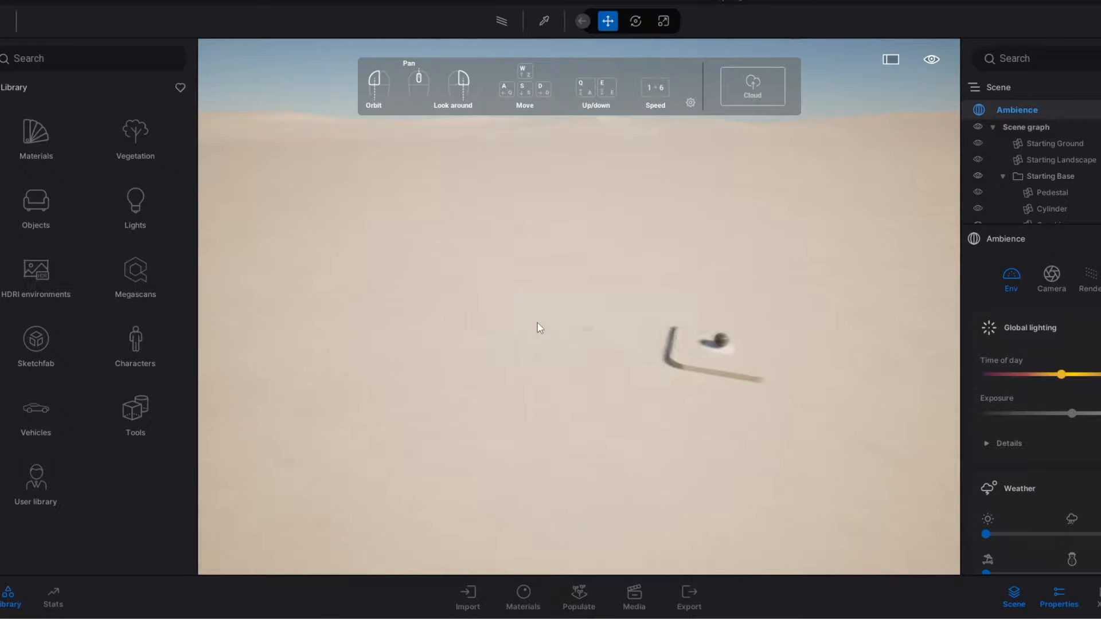
pyautogui.press('s')
pyautogui.press('w')
pyautogui.press('a')
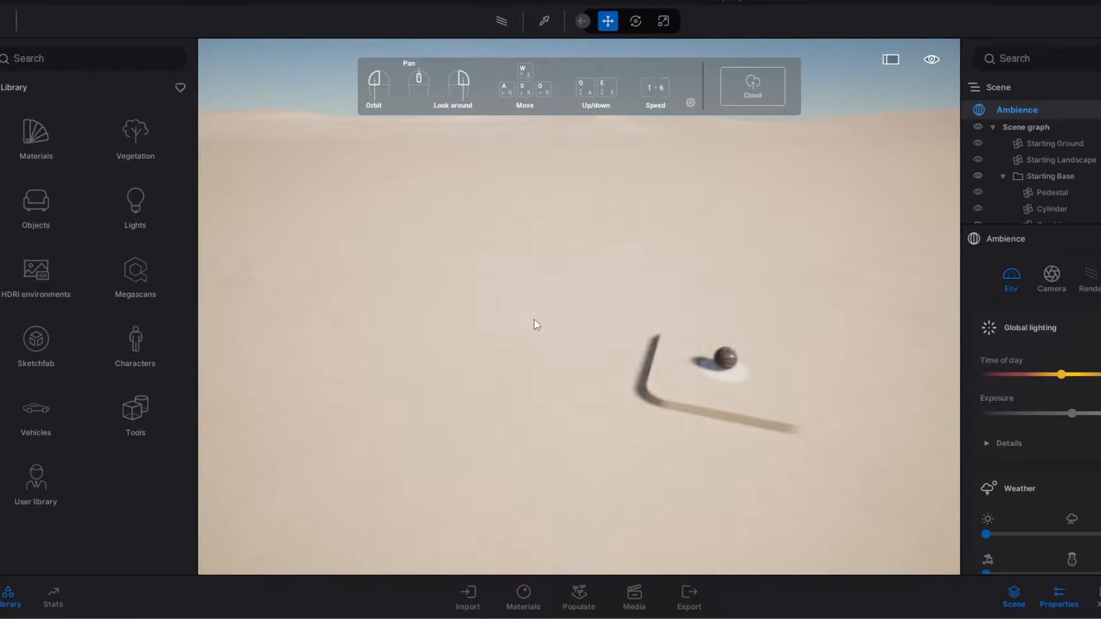
pyautogui.press('s')
pyautogui.press('d')
pyautogui.press('w')
pyautogui.press('s')
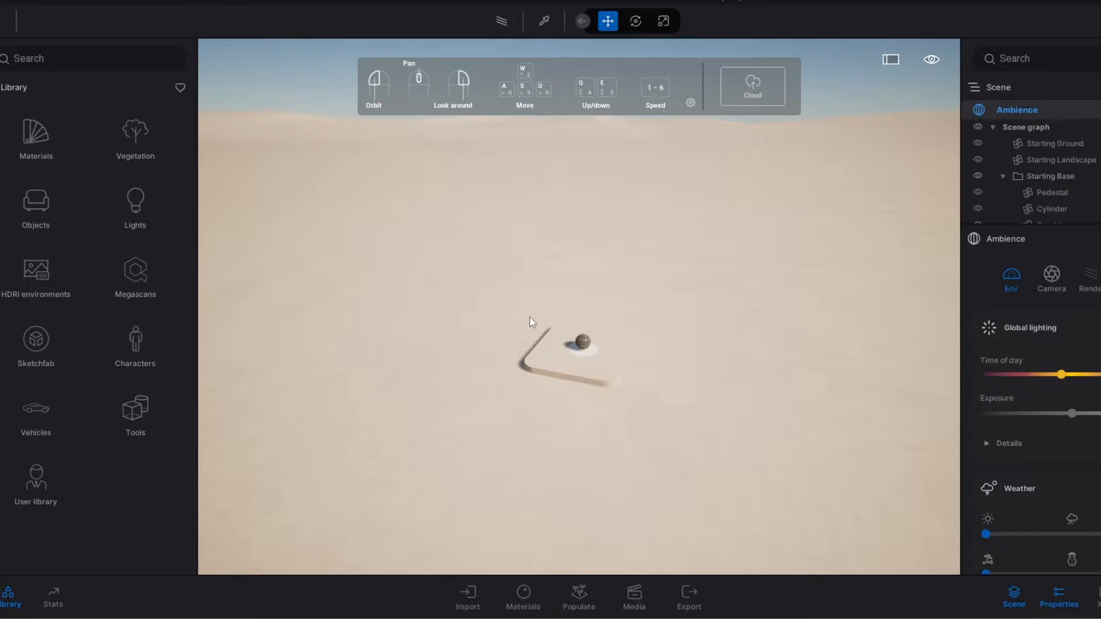
pyautogui.press('d')
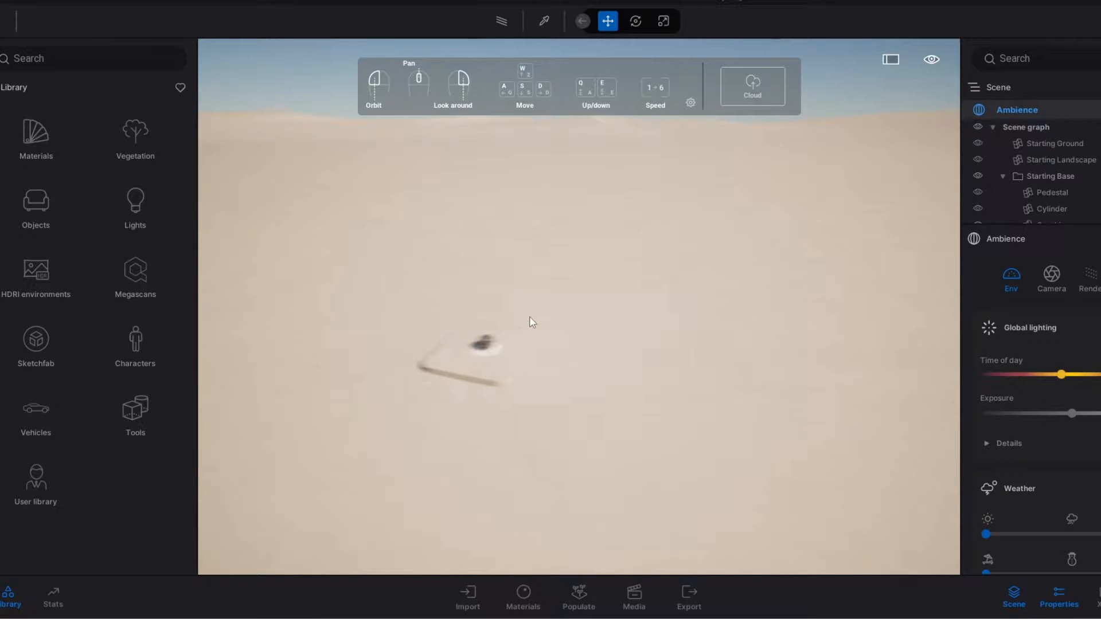
pyautogui.press('a')
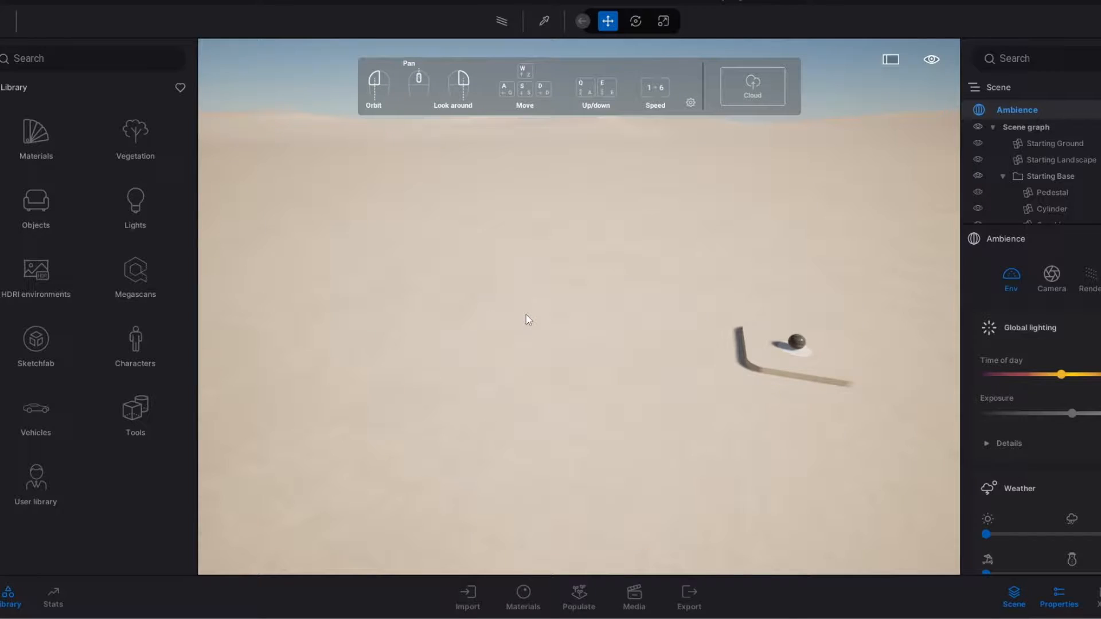
pyautogui.press('d')
pyautogui.press('s')
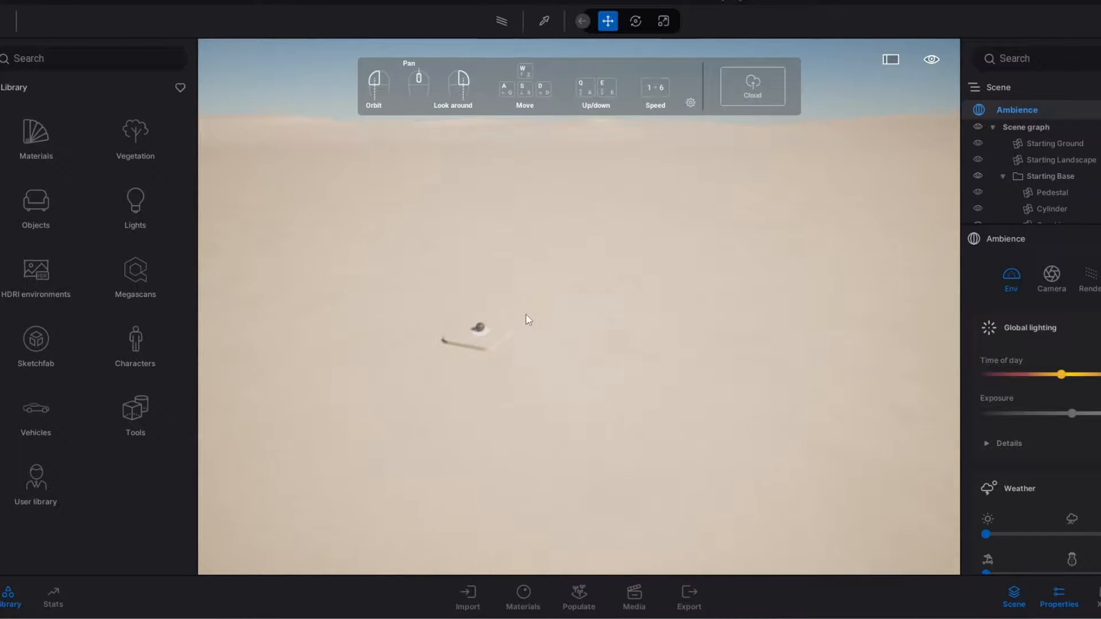
pyautogui.press('w')
pyautogui.press('w')
pyautogui.press('s')
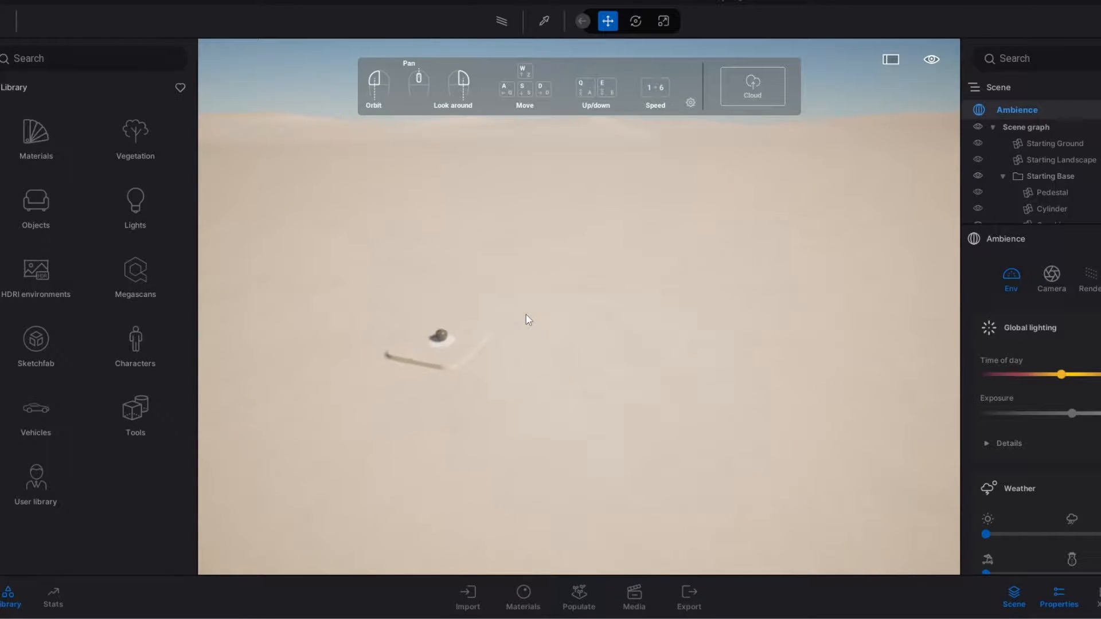
pyautogui.press('s')
pyautogui.press('a')
pyautogui.press('s')
pyautogui.press('d')
pyautogui.press('w')
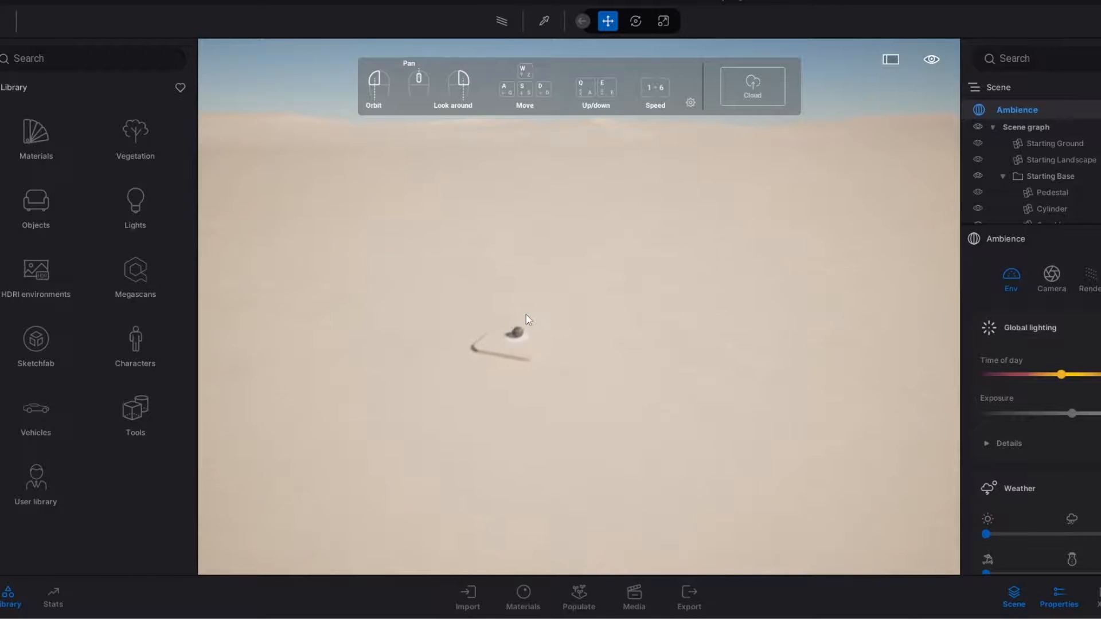
pyautogui.press('a')
pyautogui.press('s')
pyautogui.press('d')
pyautogui.press('w')
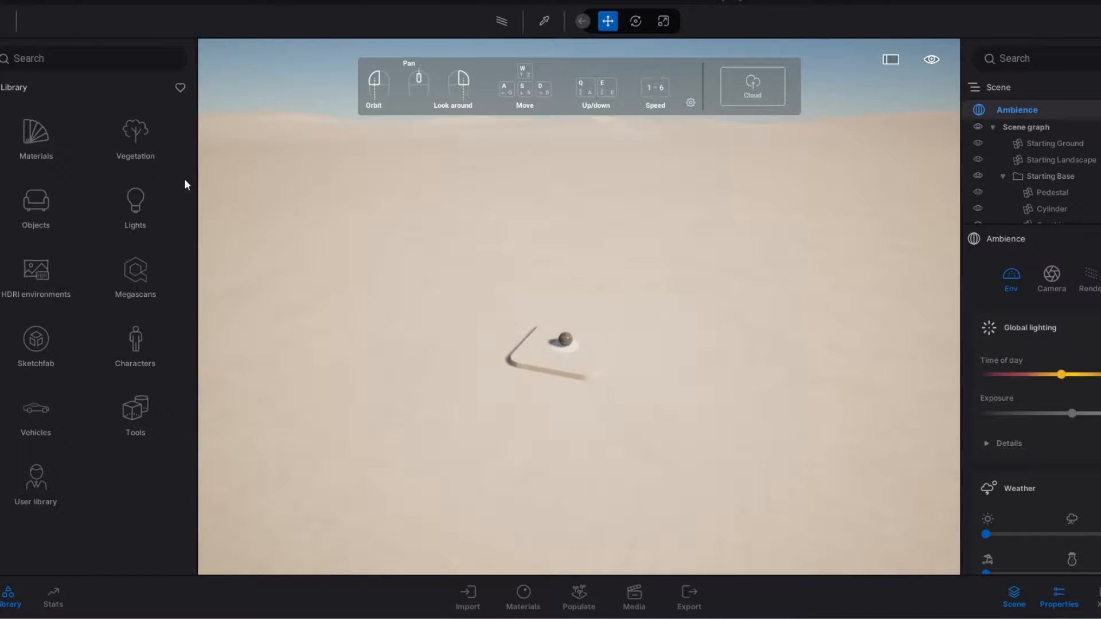
# Step: Look through the material categories in the asset library and return to the library's main categories
pyautogui.click(26, 147)
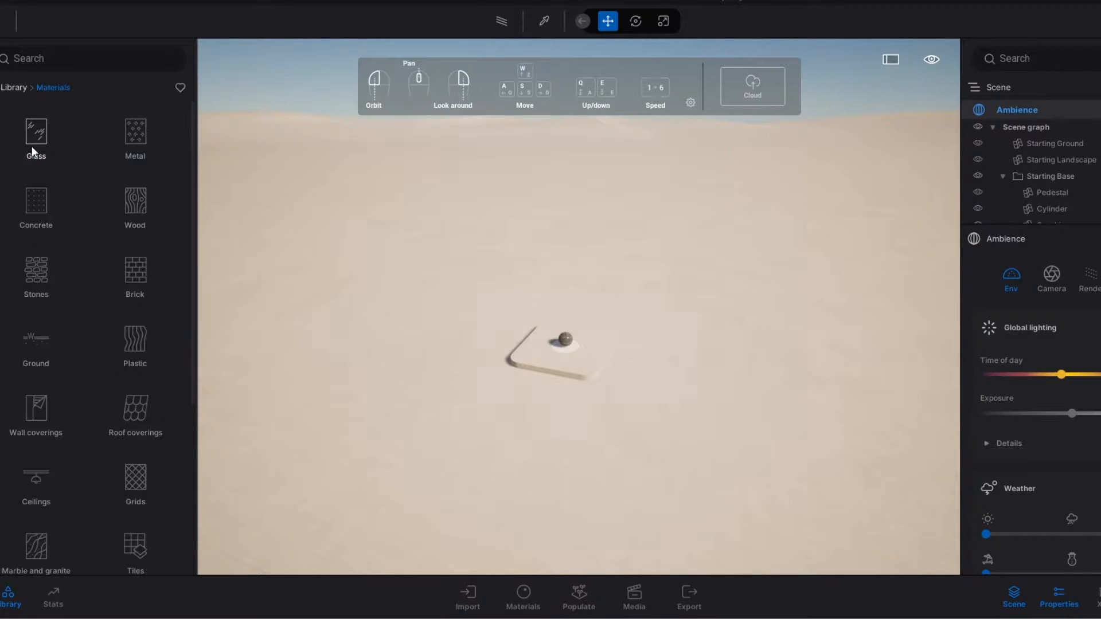
pyautogui.scroll(-2, 118, 161)
pyautogui.press('w')
pyautogui.click(13, 86)
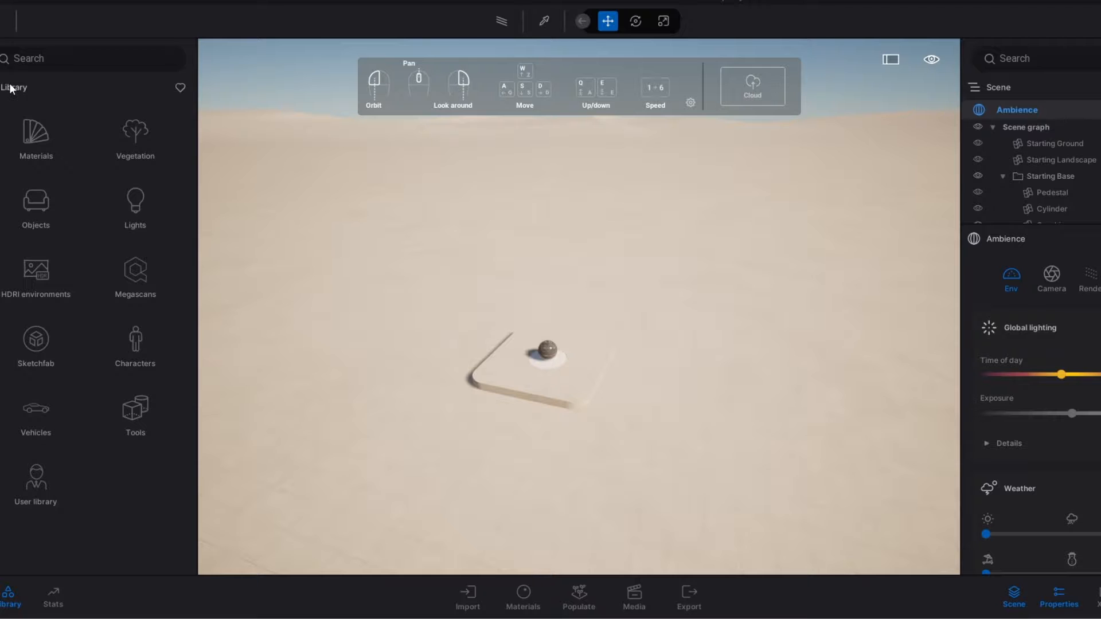
pyautogui.press('d')
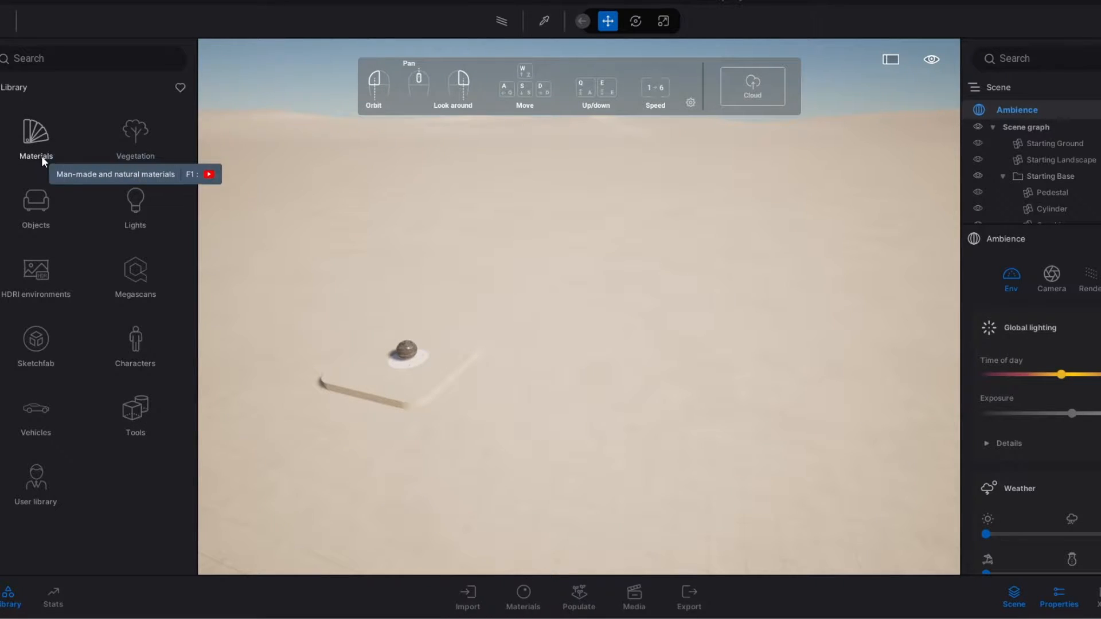
pyautogui.click(34, 148)
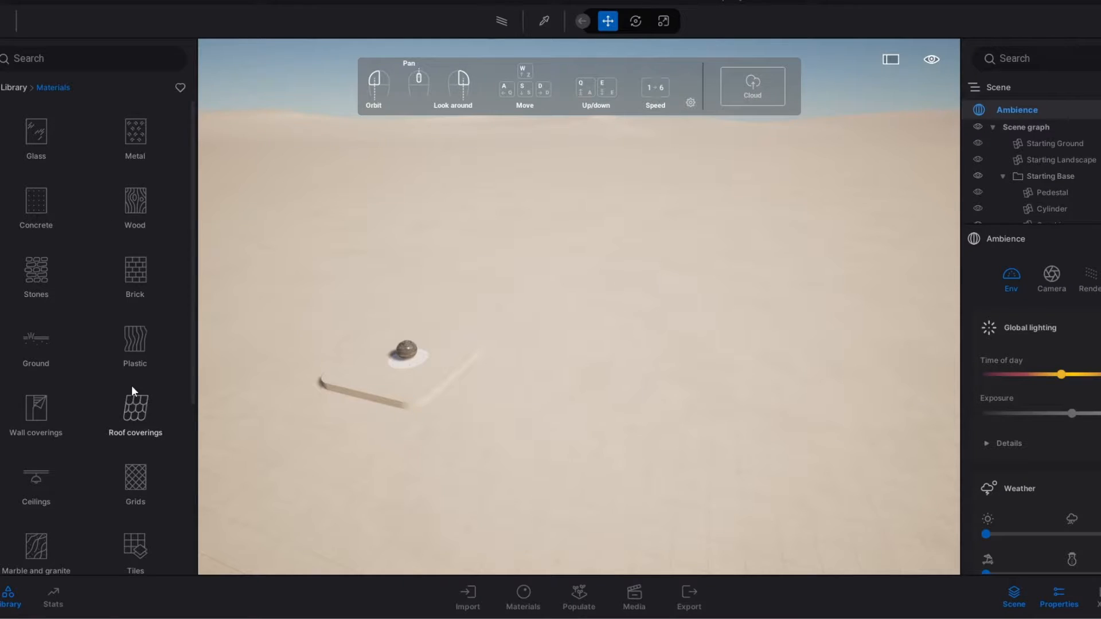
pyautogui.scroll(-4, 119, 317)
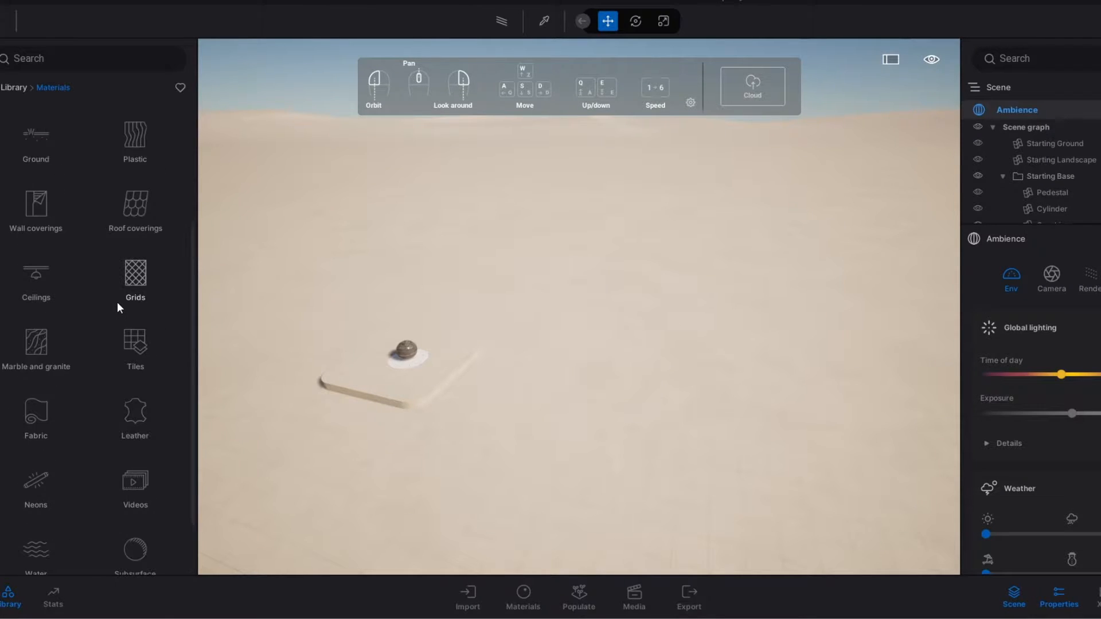
pyautogui.scroll(4, 117, 298)
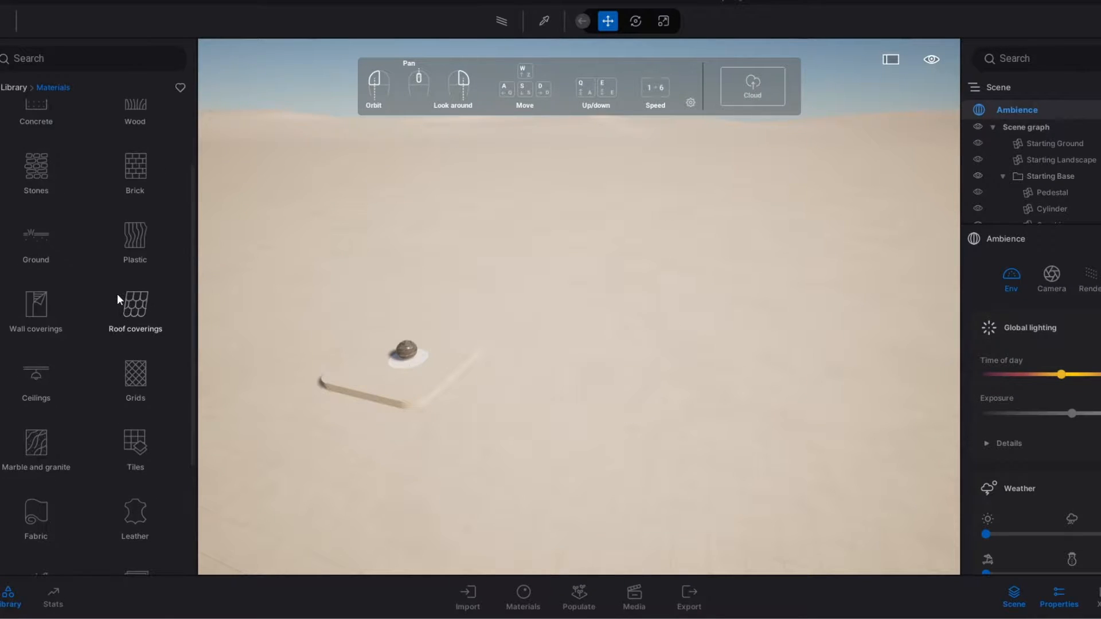
pyautogui.click(13, 88)
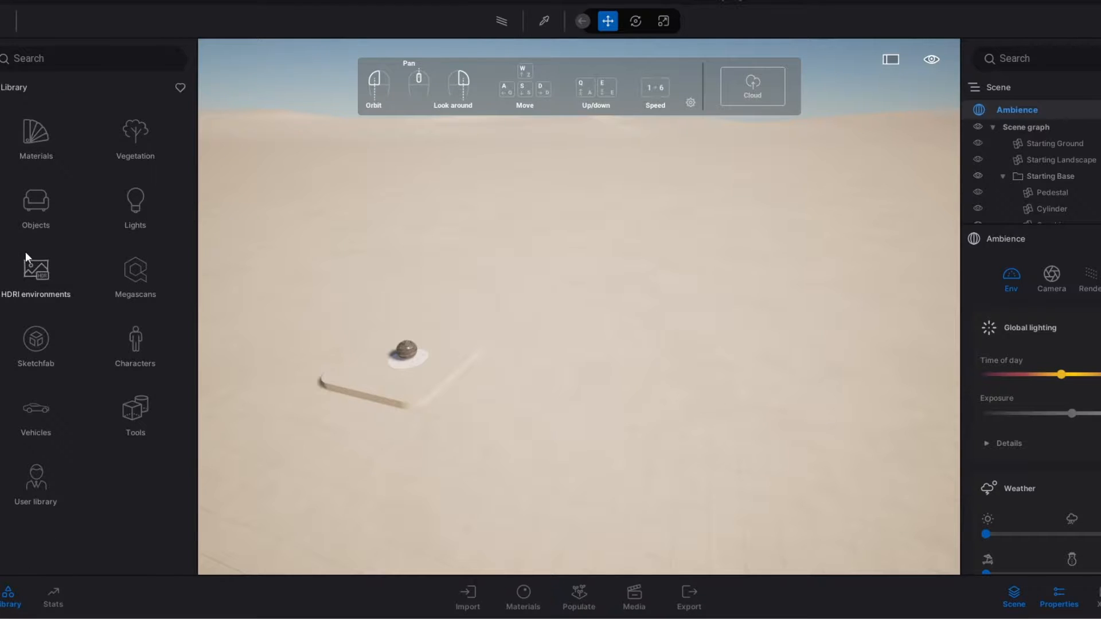
pyautogui.press('s')
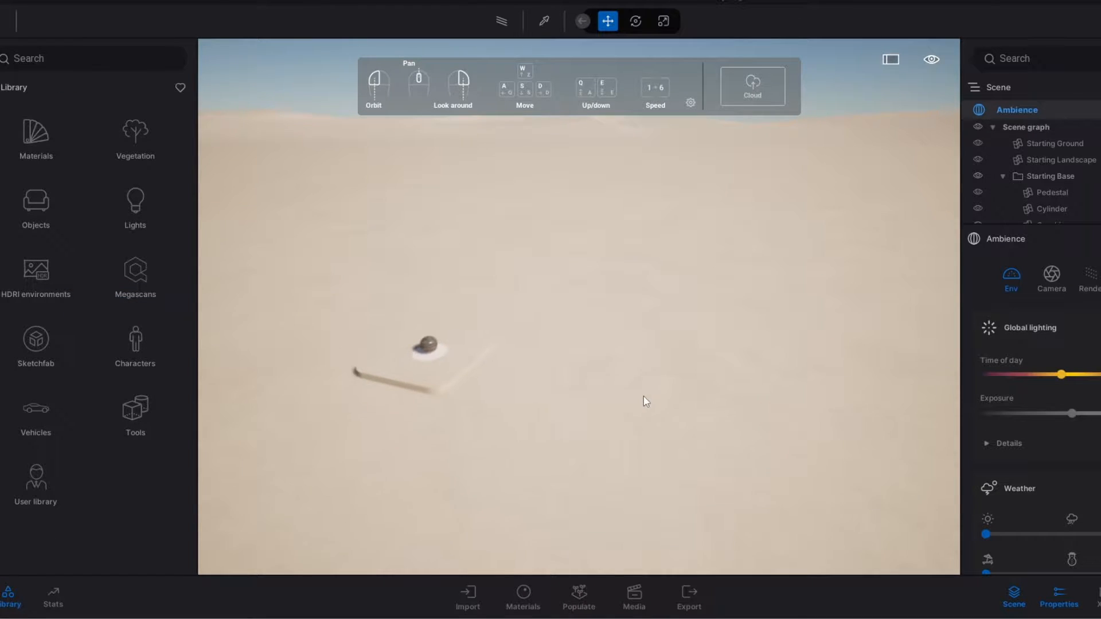
pyautogui.press('a')
pyautogui.press('d')
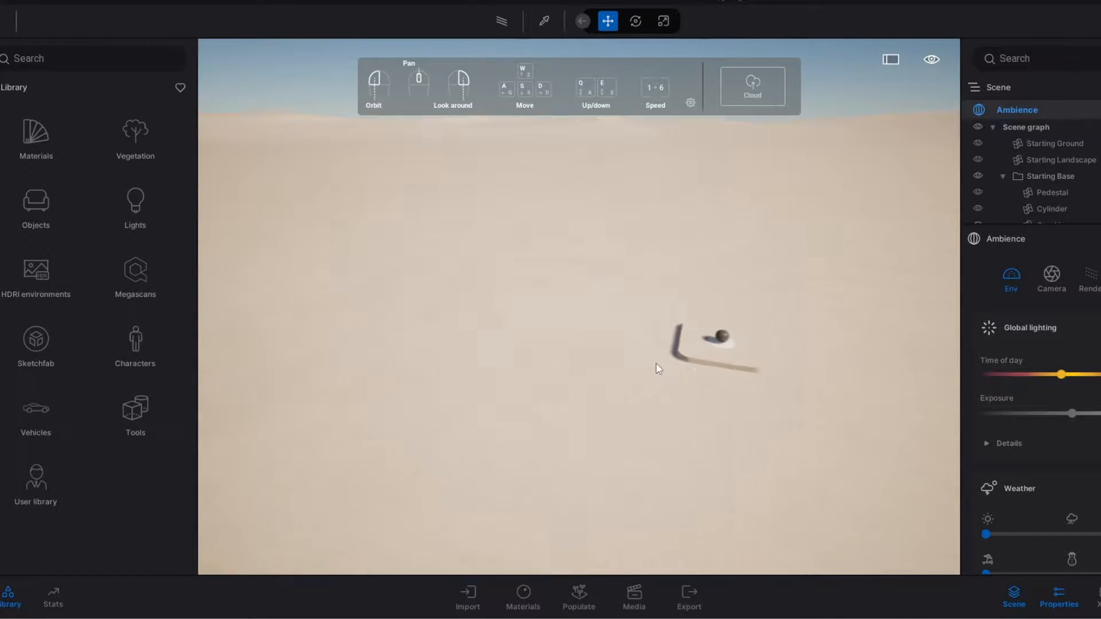
pyautogui.press('w')
pyautogui.press('a')
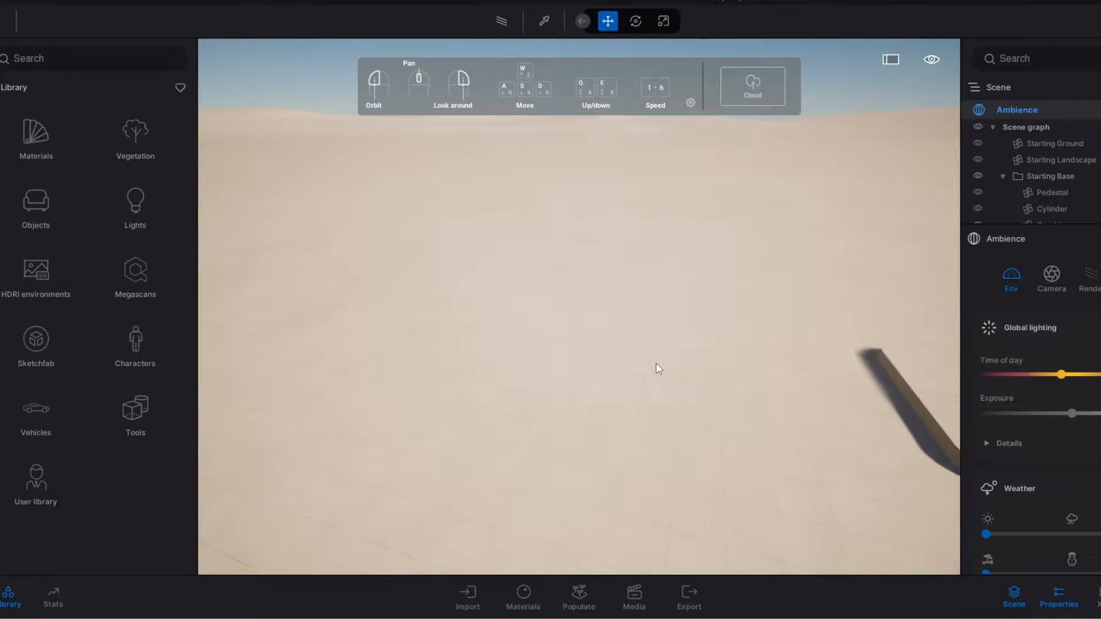
pyautogui.press('s')
pyautogui.press('d')
pyautogui.press('a')
pyautogui.press('s')
pyautogui.press('a')
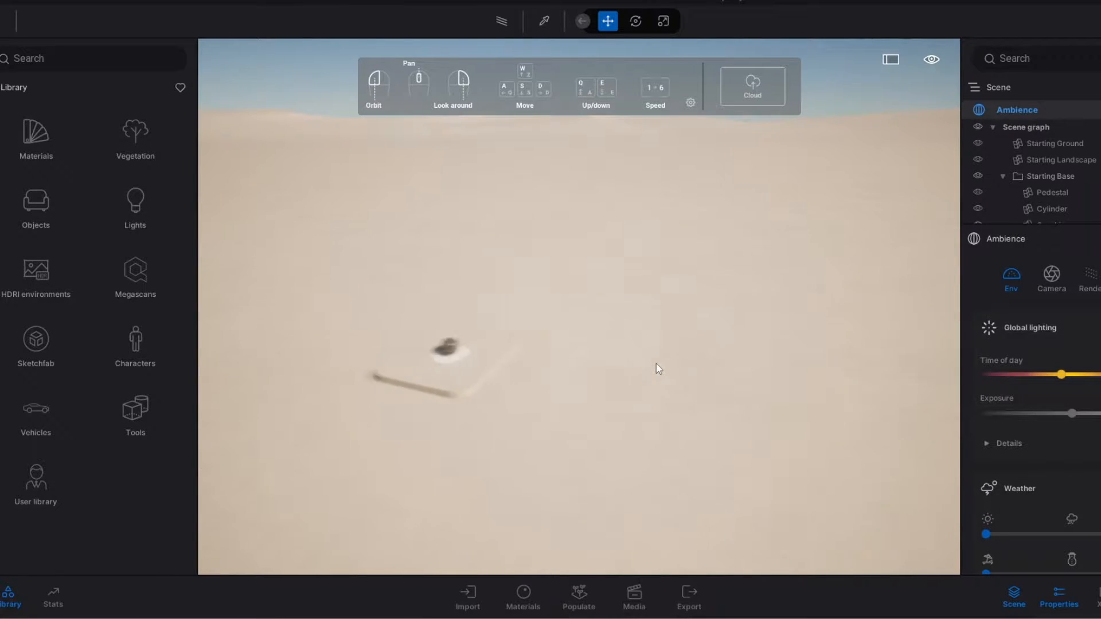
pyautogui.press('d')
pyautogui.press('a')
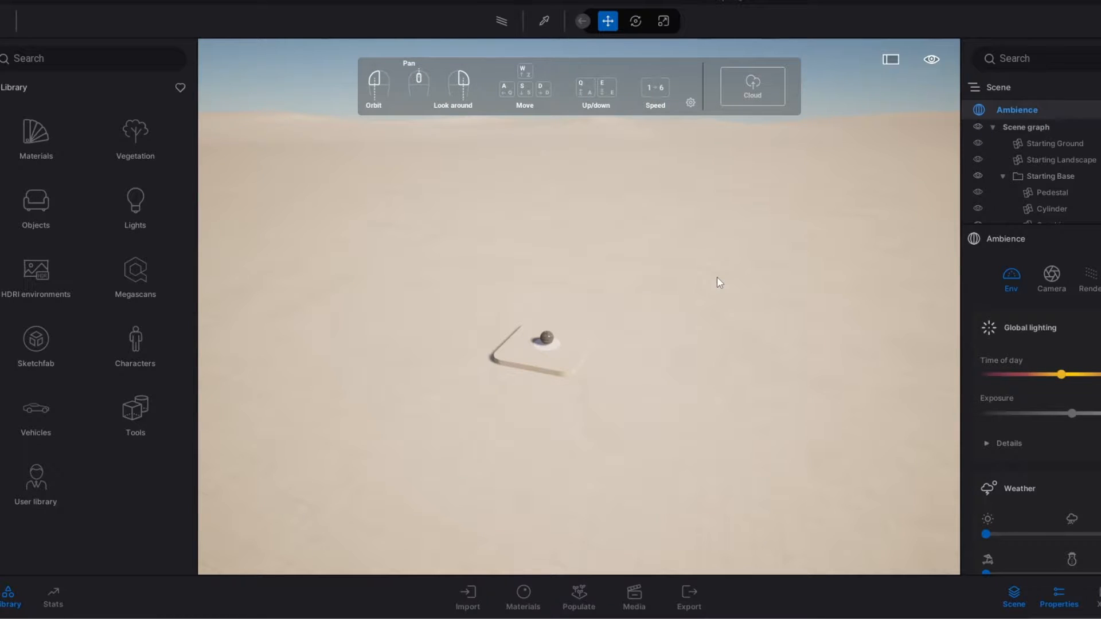
pyautogui.press('a')
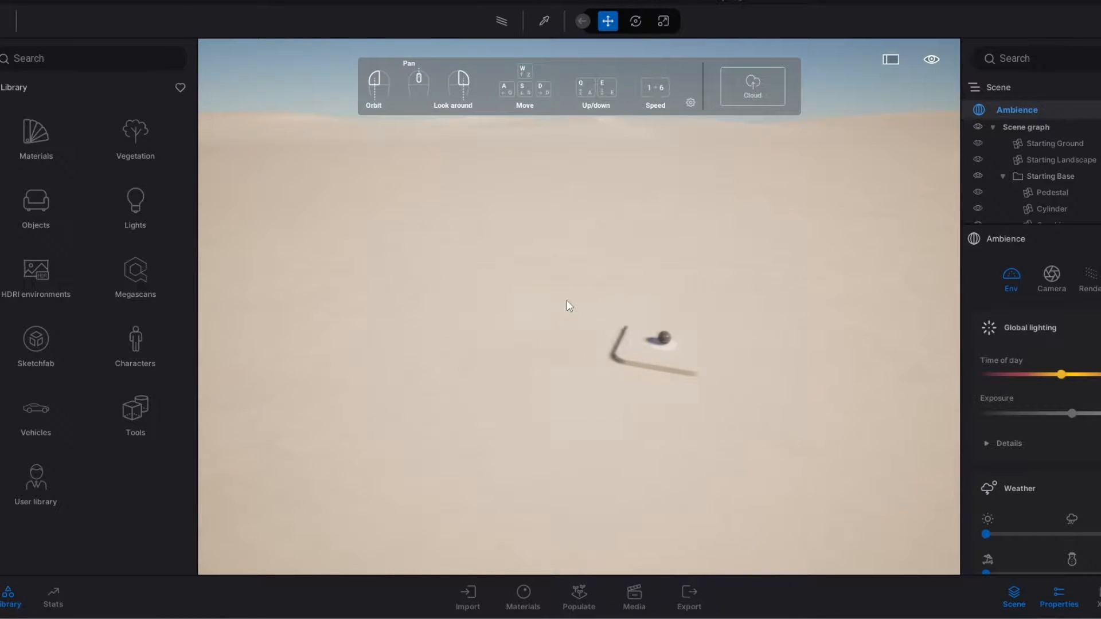
pyautogui.press('s')
pyautogui.press('d')
pyautogui.press('a')
pyautogui.press('s')
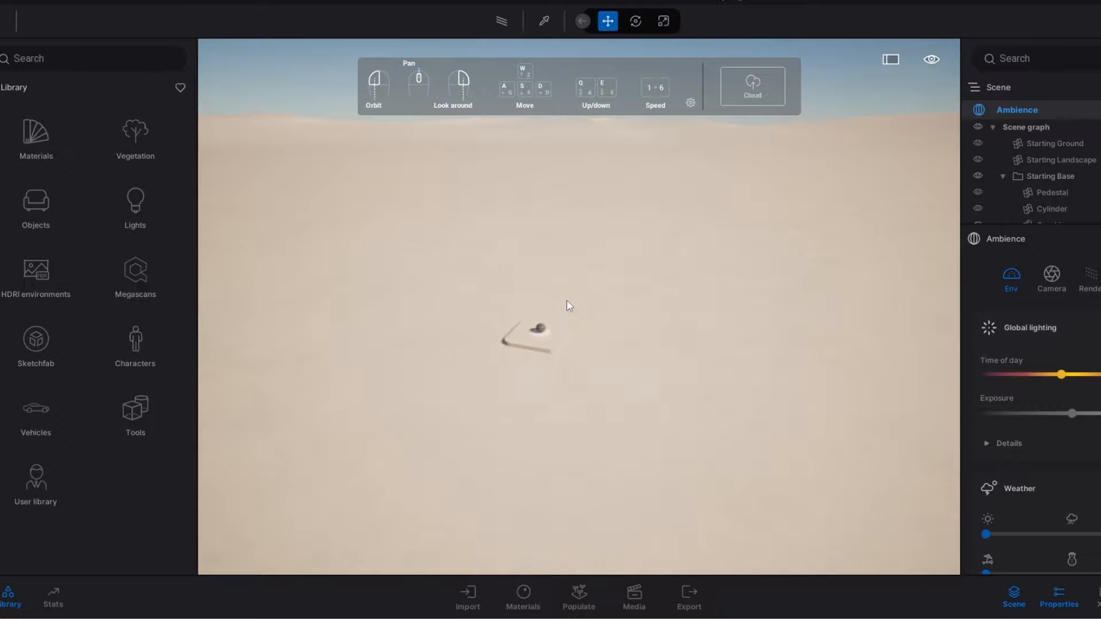
pyautogui.press('w')
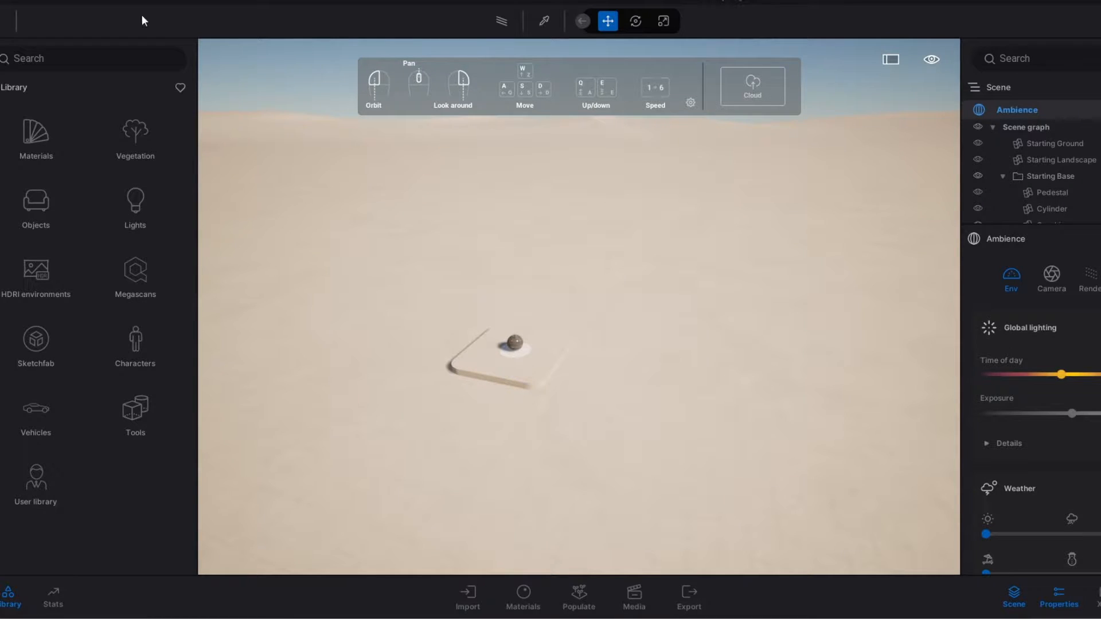
# Step: Survey the starting pedestal and sphere by moving the camera forward, backward and to both sides of it
pyautogui.press('s')
pyautogui.press('w')
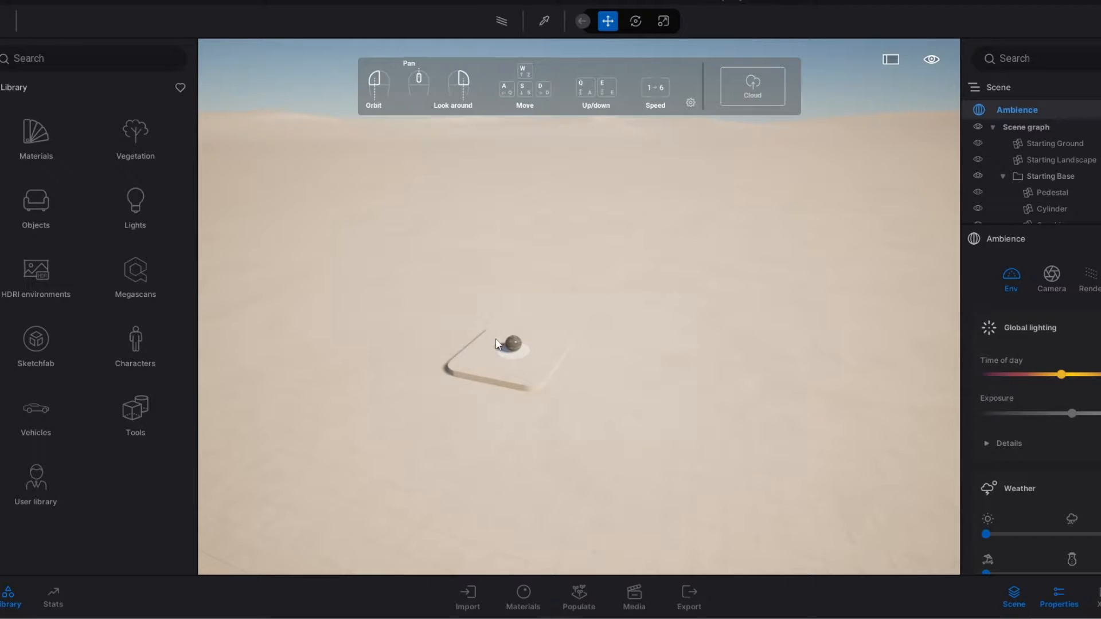
pyautogui.press('a')
pyautogui.press('d')
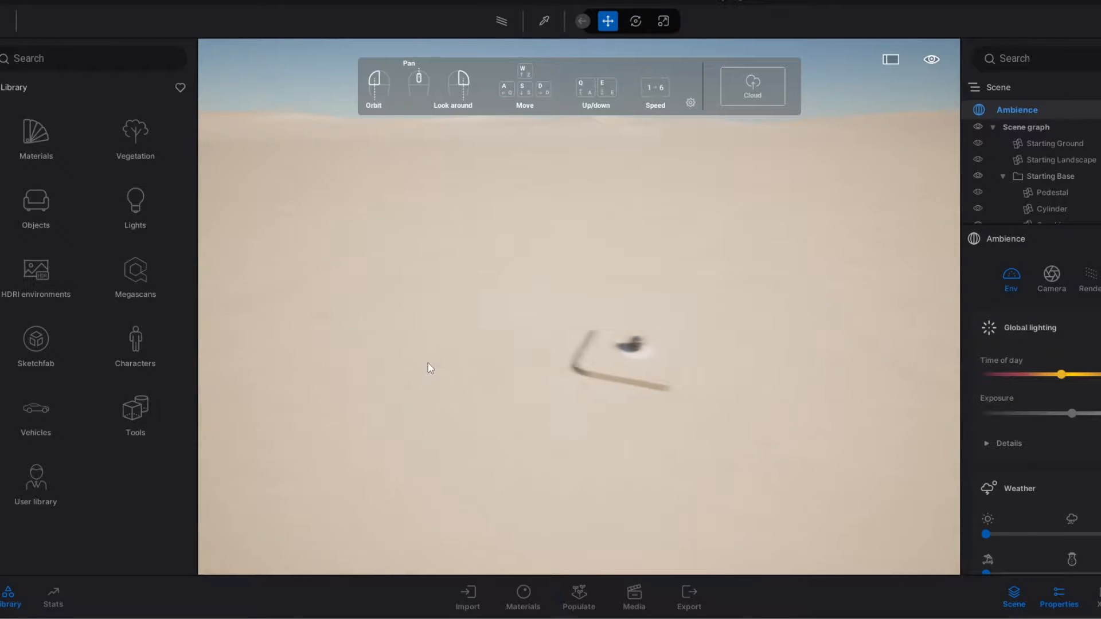
pyautogui.press('s')
pyautogui.press('a')
pyautogui.press('s')
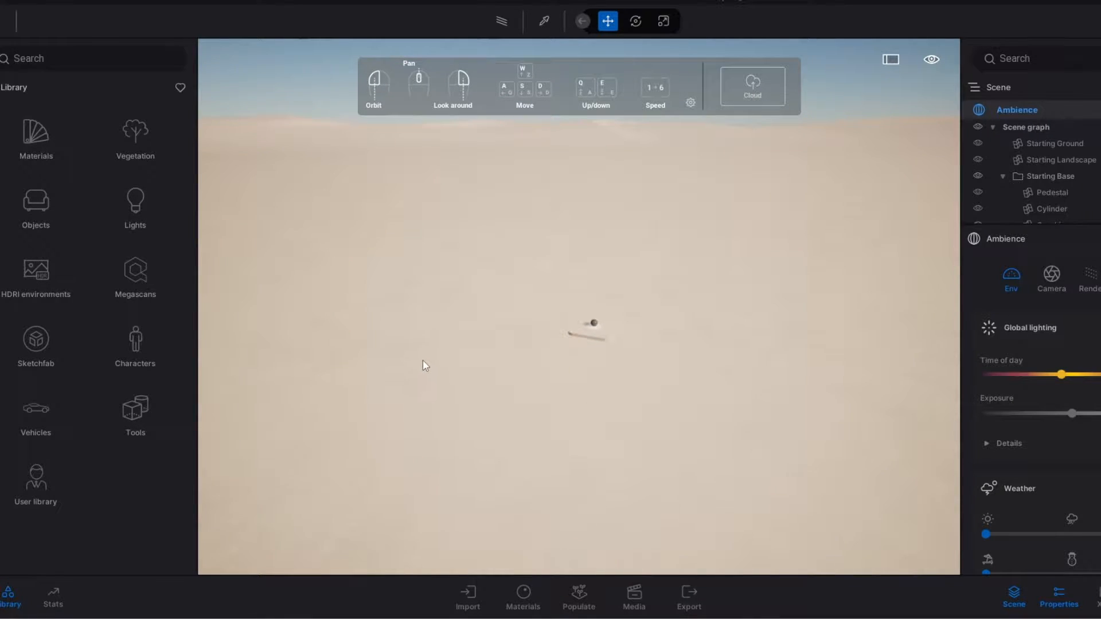
pyautogui.press('d')
pyautogui.press('a')
pyautogui.press('w')
pyautogui.press('d')
pyautogui.press('a')
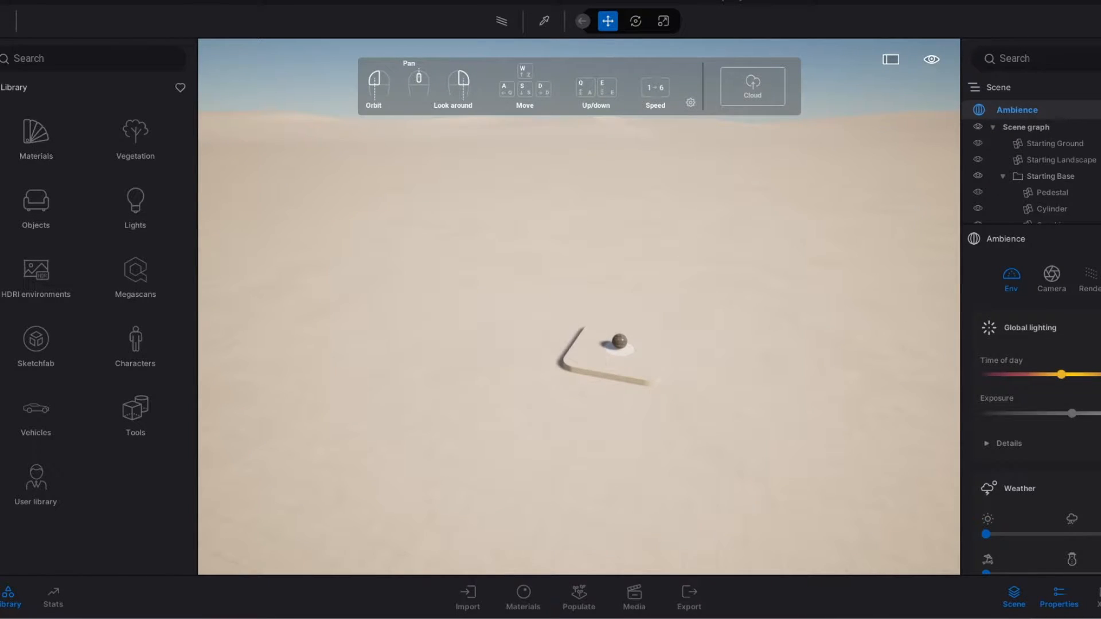
pyautogui.press('w')
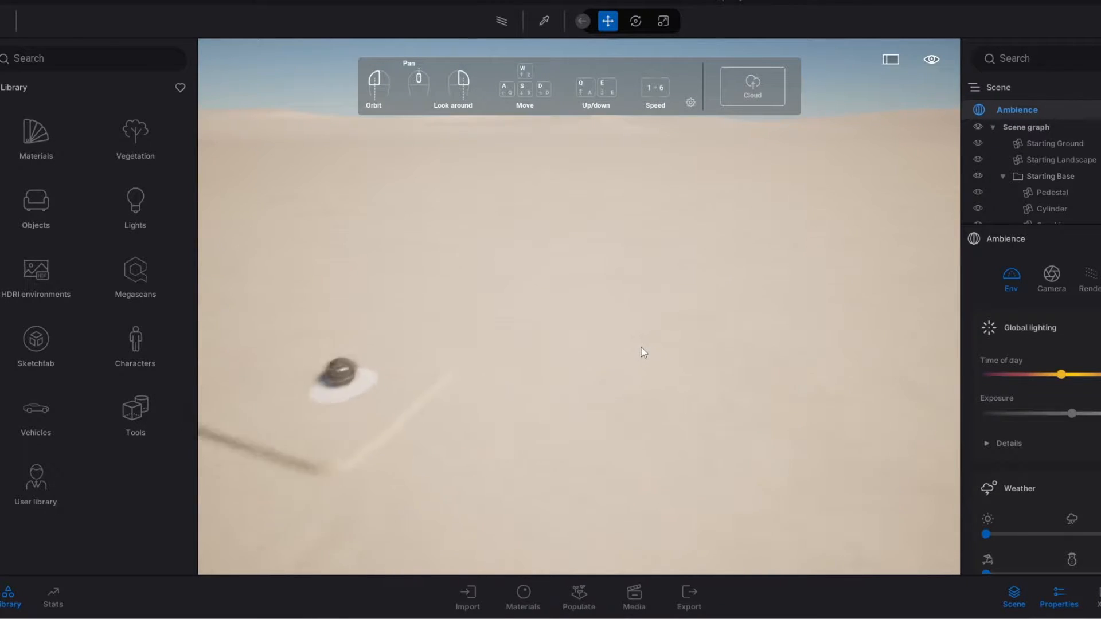
# Step: Look through the lighting, weather and location settings of the Ambience environment, and view the pedestal from farther back
pyautogui.scroll(-2, 1037, 391)
pyautogui.scroll(-6, 1049, 395)
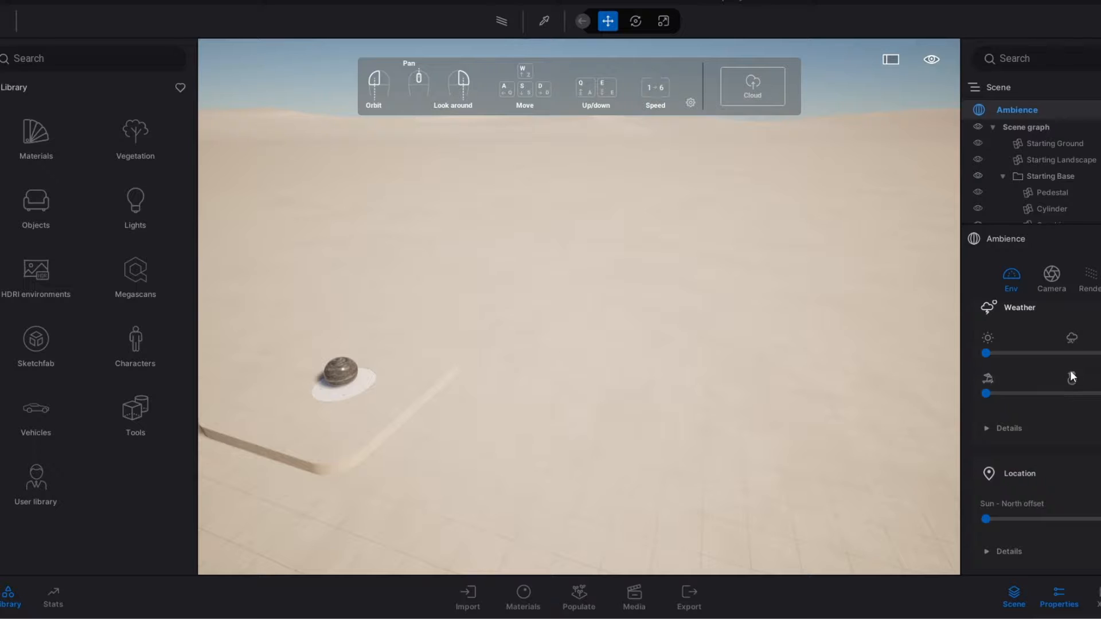
pyautogui.scroll(4, 1066, 447)
pyautogui.scroll(4, 1061, 438)
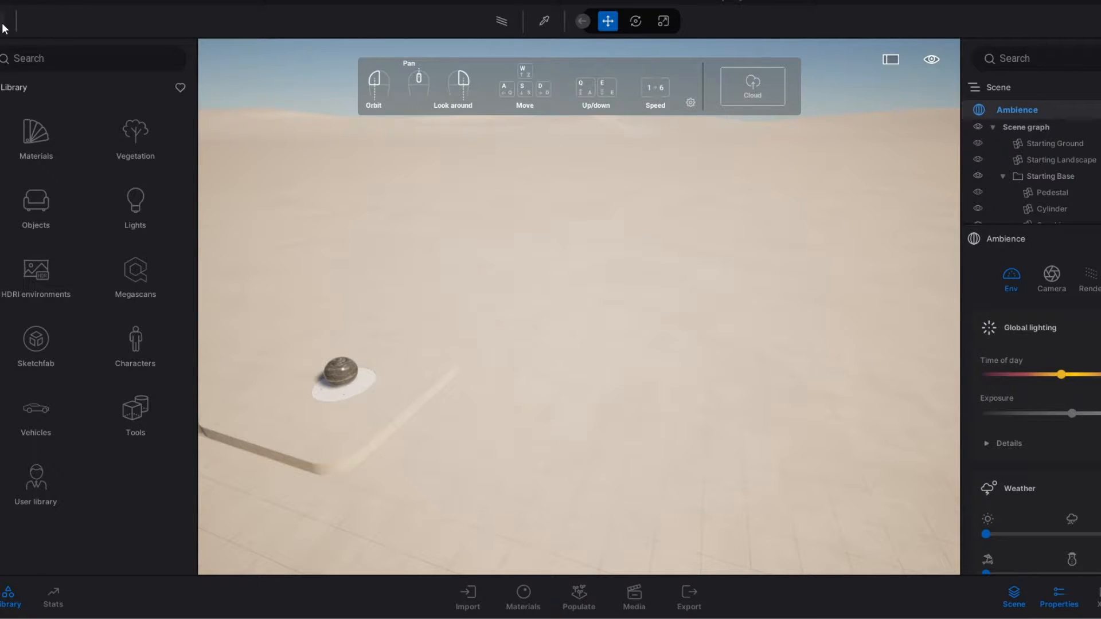
pyautogui.press('s')
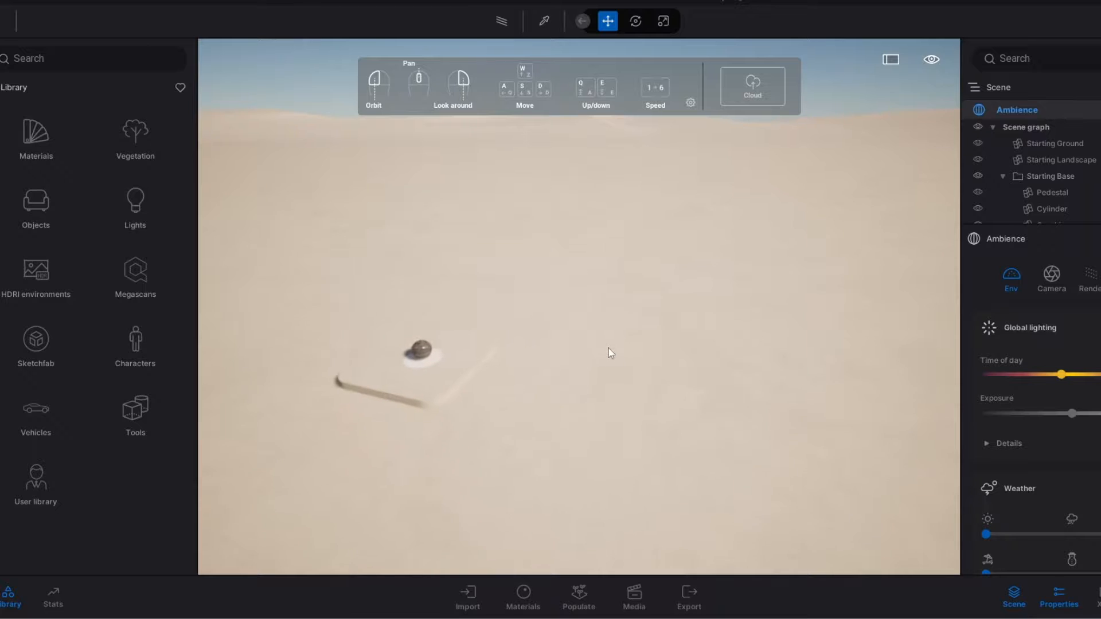
pyautogui.press('a')
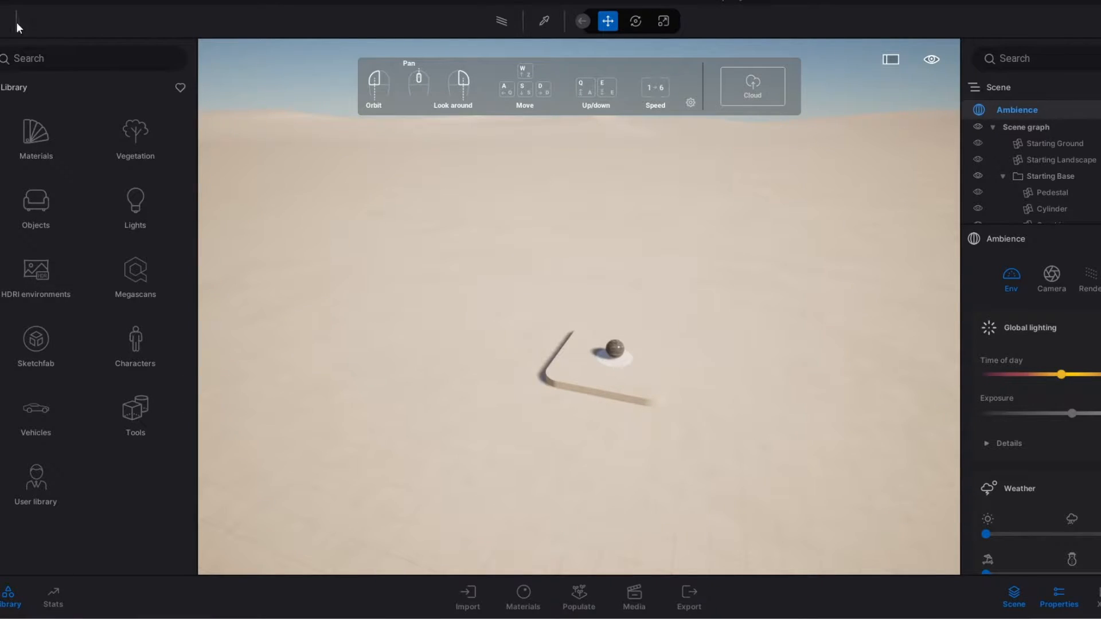
# Step: Open the home window and look over all available scene templates
pyautogui.click(2, 21)
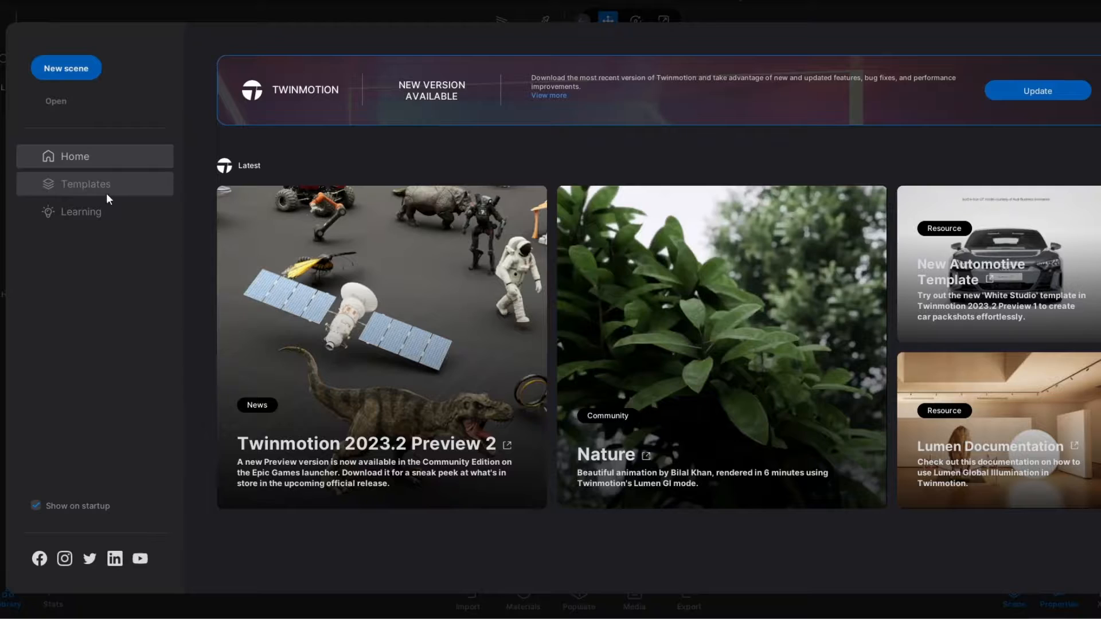
pyautogui.click(93, 183)
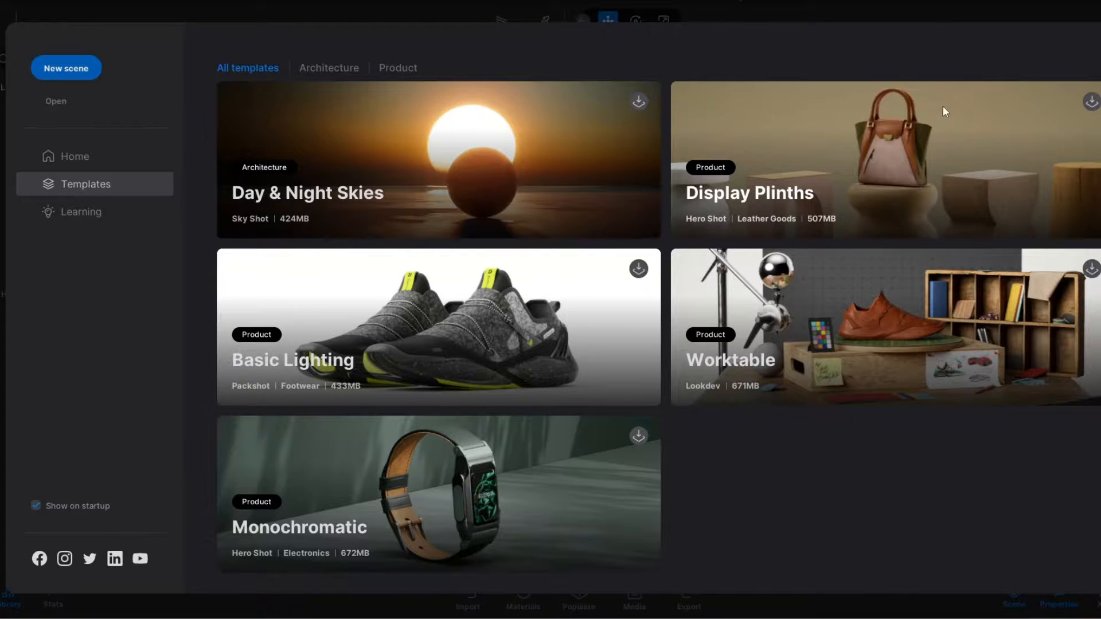
pyautogui.moveTo(249, 203)
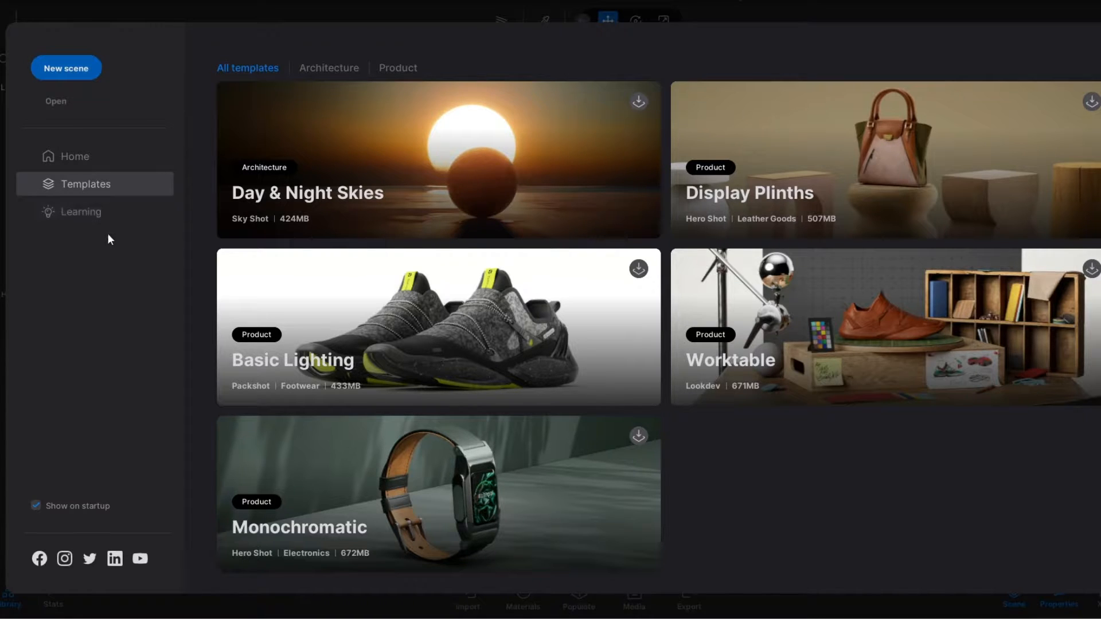
# Step: Review the learning resources and open the Materials Room demo scene without saving the current scene
pyautogui.click(97, 210)
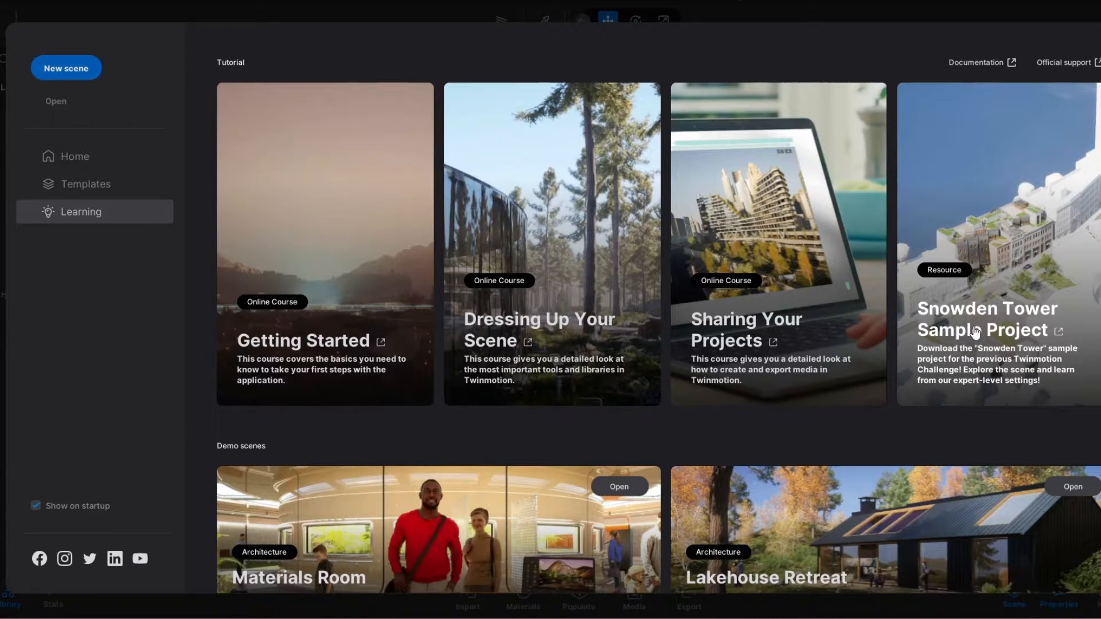
pyautogui.scroll(-1, 485, 338)
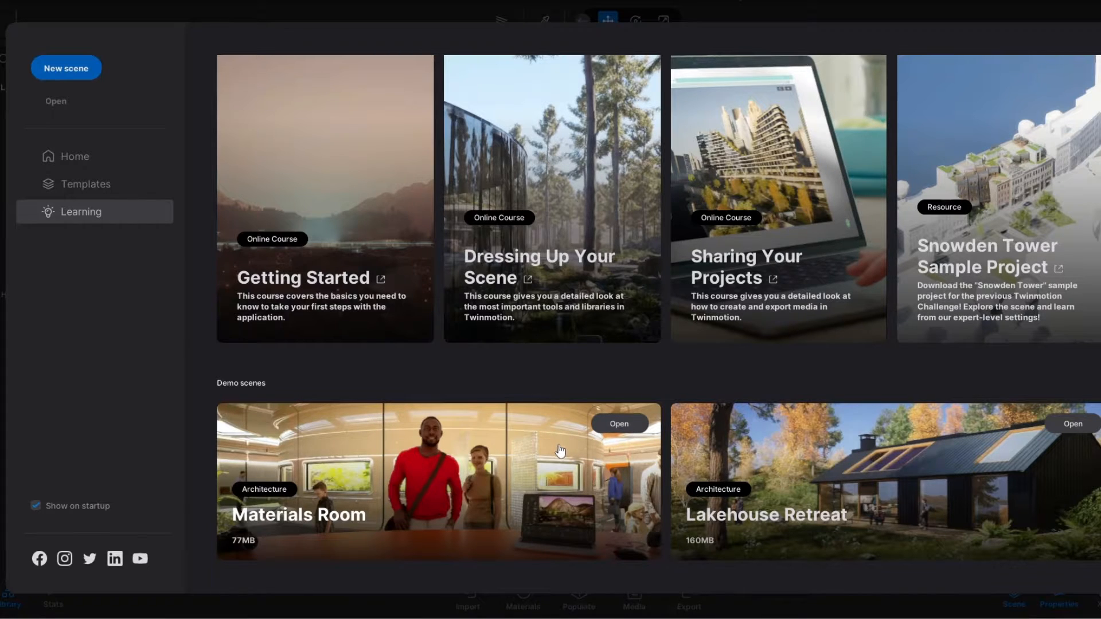
pyautogui.scroll(1, 599, 373)
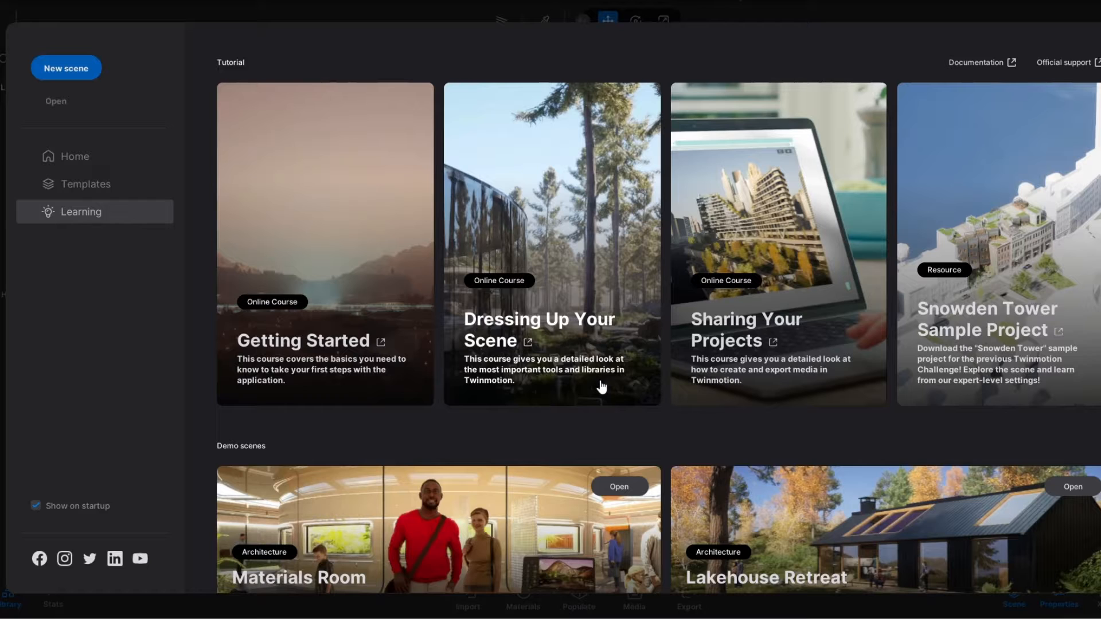
pyautogui.scroll(-1, 608, 402)
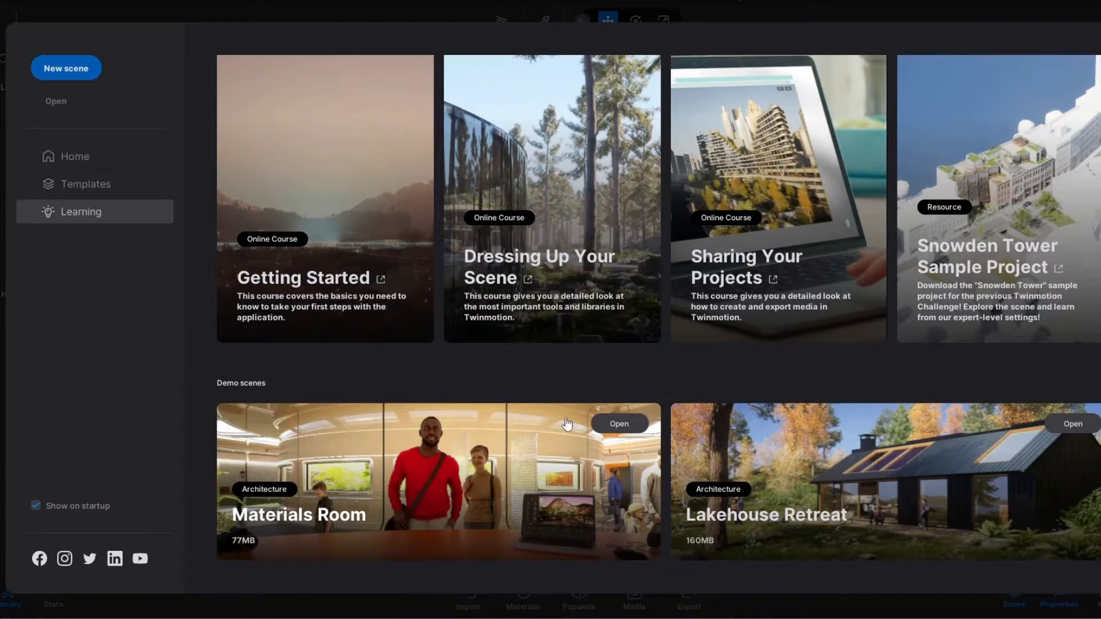
pyautogui.click(622, 425)
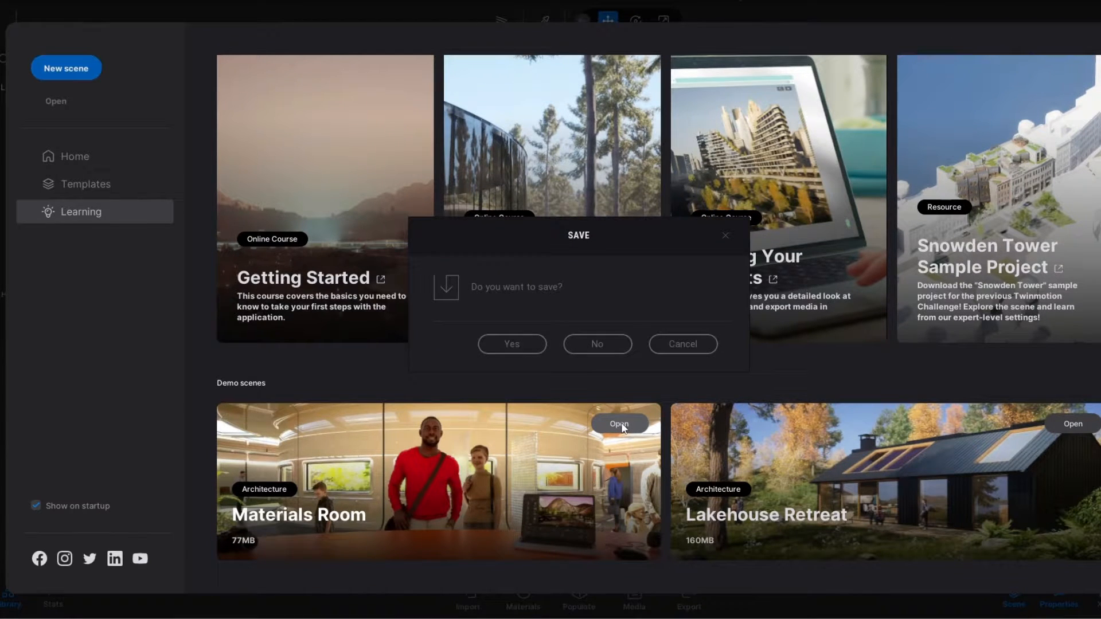
pyautogui.click(616, 343)
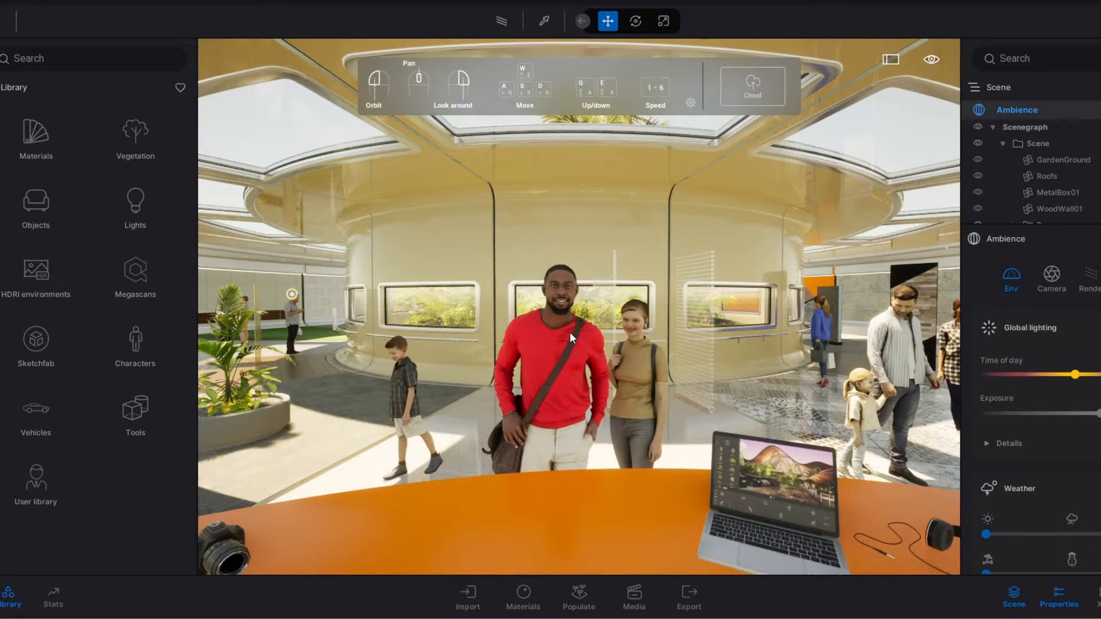
# Step: Examine the man in the red sweater up close and from several angles in the Materials Room
pyautogui.press('w')
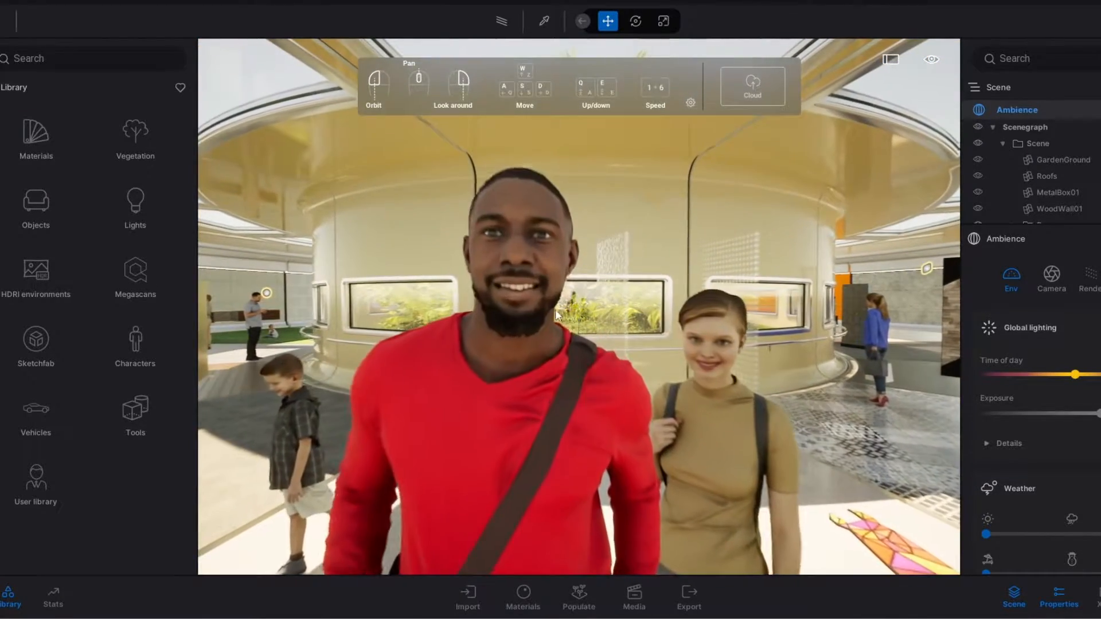
pyautogui.scroll(-5, 544, 318)
pyautogui.scroll(6, 573, 324)
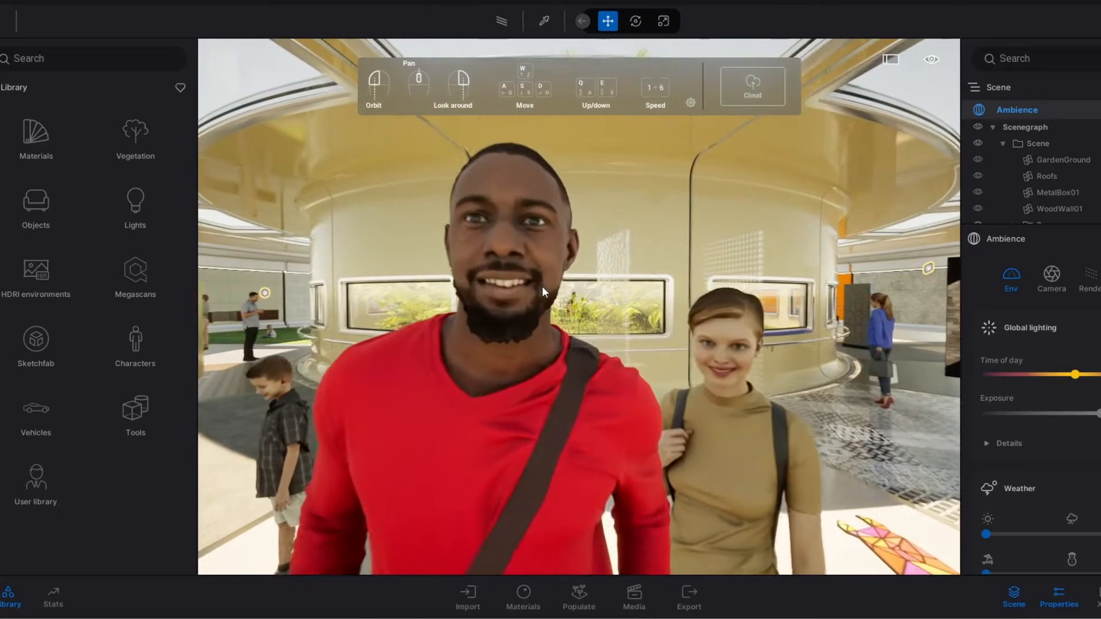
pyautogui.scroll(1, 543, 287)
pyautogui.moveTo(542, 285); pyautogui.dragTo(477, 258, button='right')
pyautogui.press('d')
pyautogui.press('a')
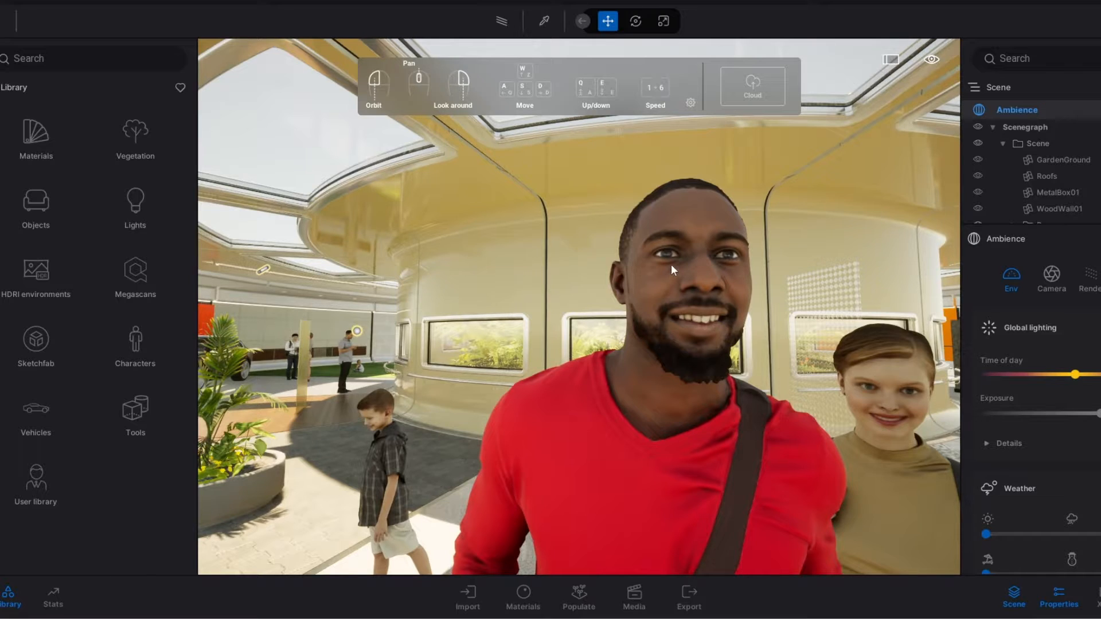
pyautogui.moveTo(661, 254); pyautogui.dragTo(736, 254, button='right')
pyautogui.moveTo(622, 266); pyautogui.dragTo(617, 253, button='right')
pyautogui.press('s')
pyautogui.press('w')
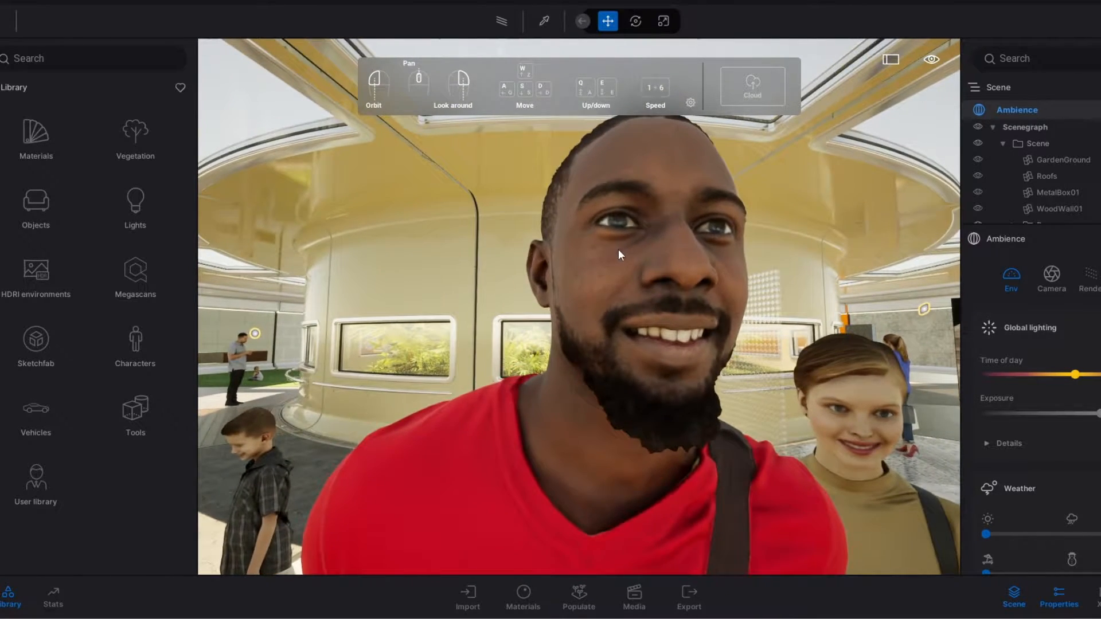
# Step: Look around the orange counter with the laptop and return the view to the couple standing behind it
pyautogui.press('s')
pyautogui.moveTo(650, 250); pyautogui.dragTo(877, 343, button='right')
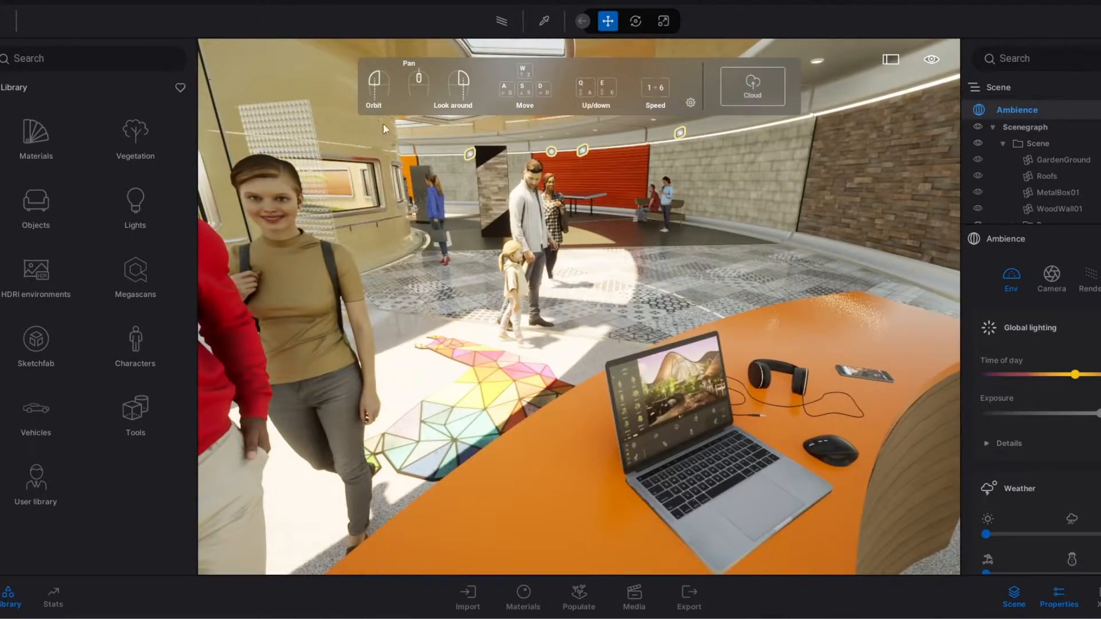
pyautogui.moveTo(479, 324); pyautogui.dragTo(733, 299, button='right')
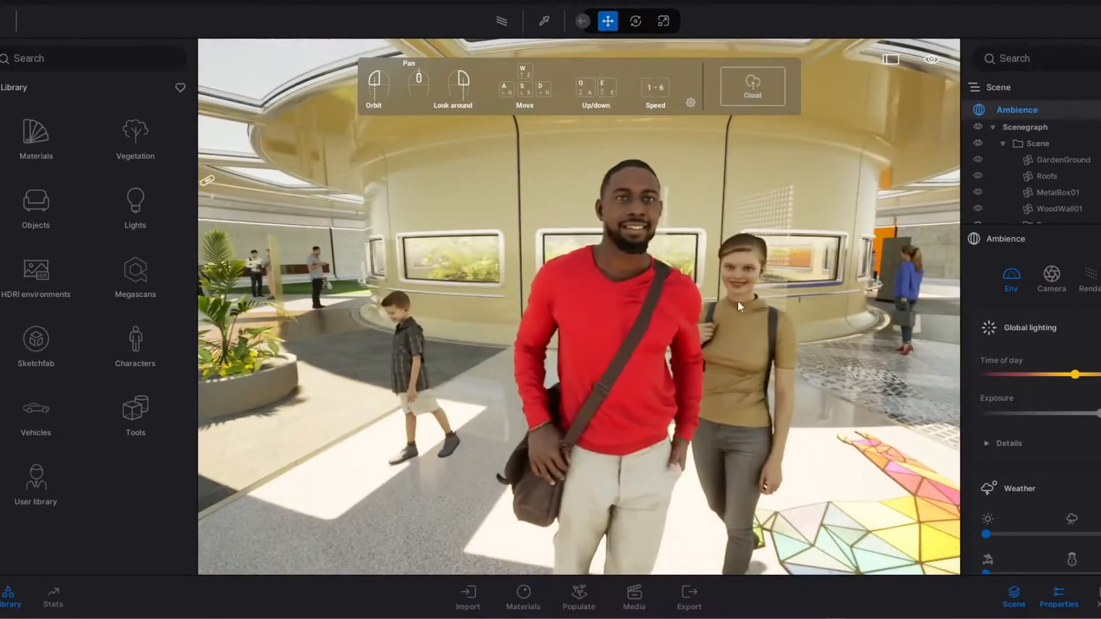
pyautogui.press('a')
pyautogui.press('d')
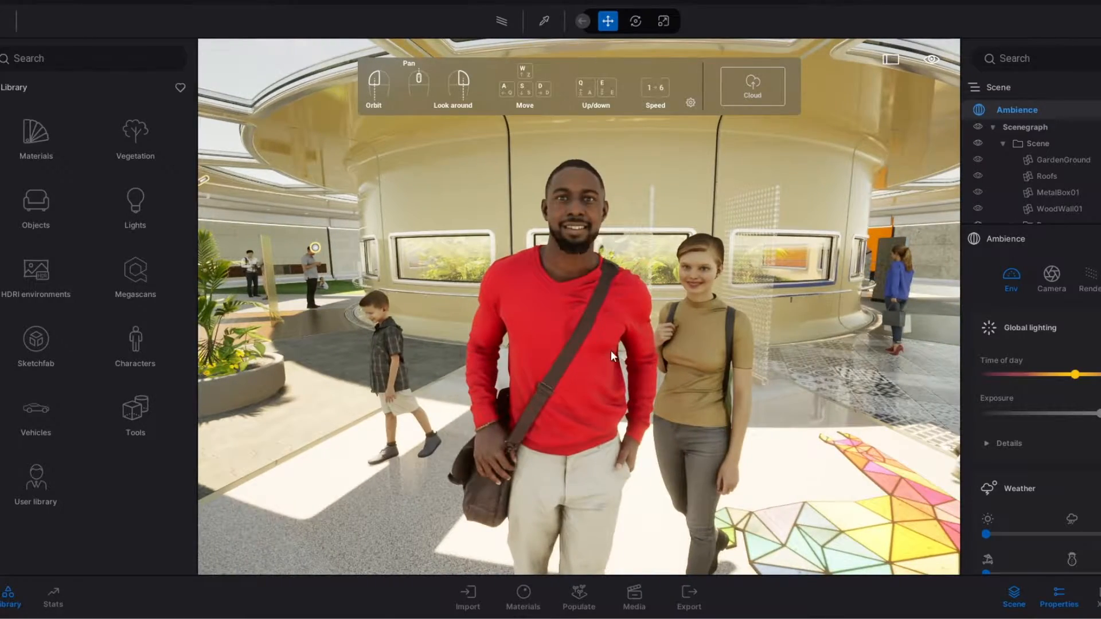
# Step: Select the man in the red sweater, inspect him near and far, and turn the view toward the tiled hall
pyautogui.click(599, 307)
pyautogui.scroll(-4, 598, 310)
pyautogui.scroll(5, 581, 305)
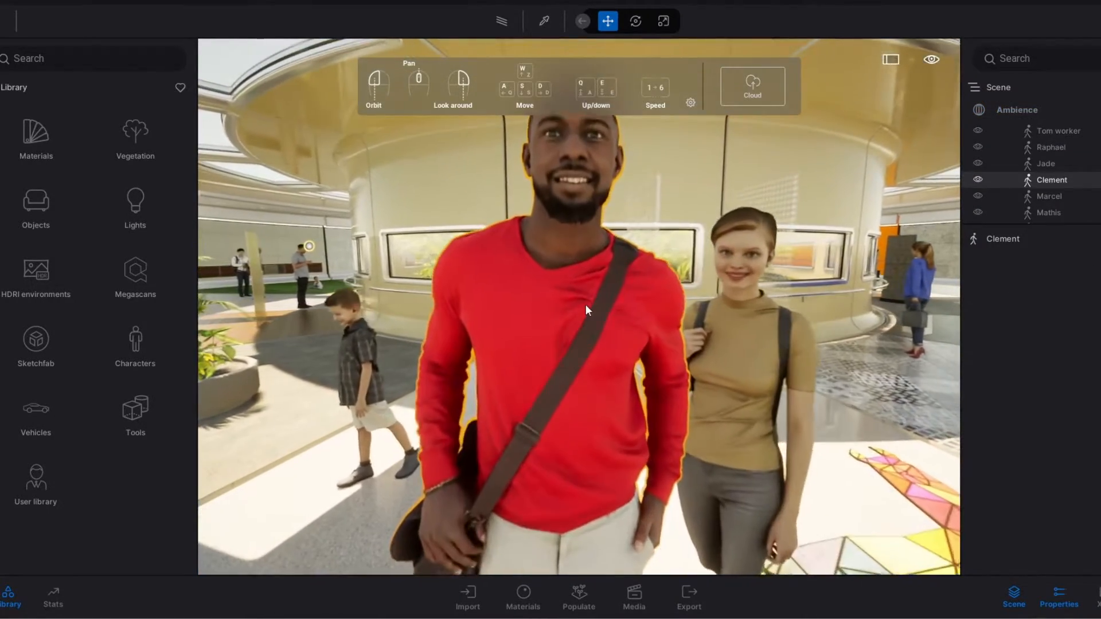
pyautogui.scroll(-6, 586, 310)
pyautogui.moveTo(550, 393); pyautogui.dragTo(298, 402, button='right')
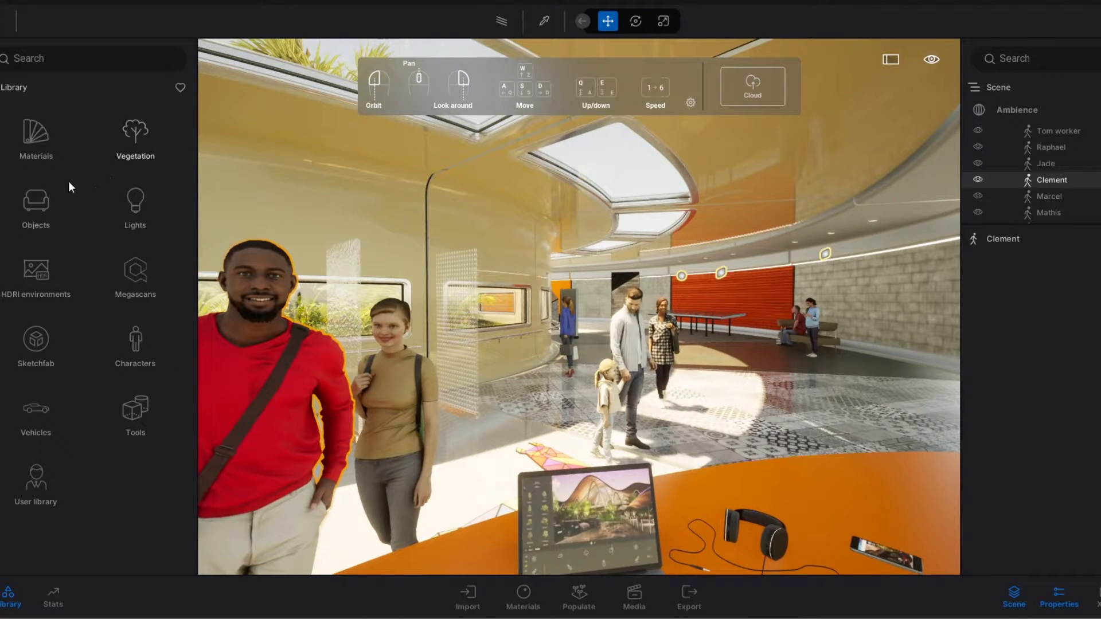
# Step: Look through the User library, Objects and Characters categories of the asset library and return to its main categories
pyautogui.click(40, 483)
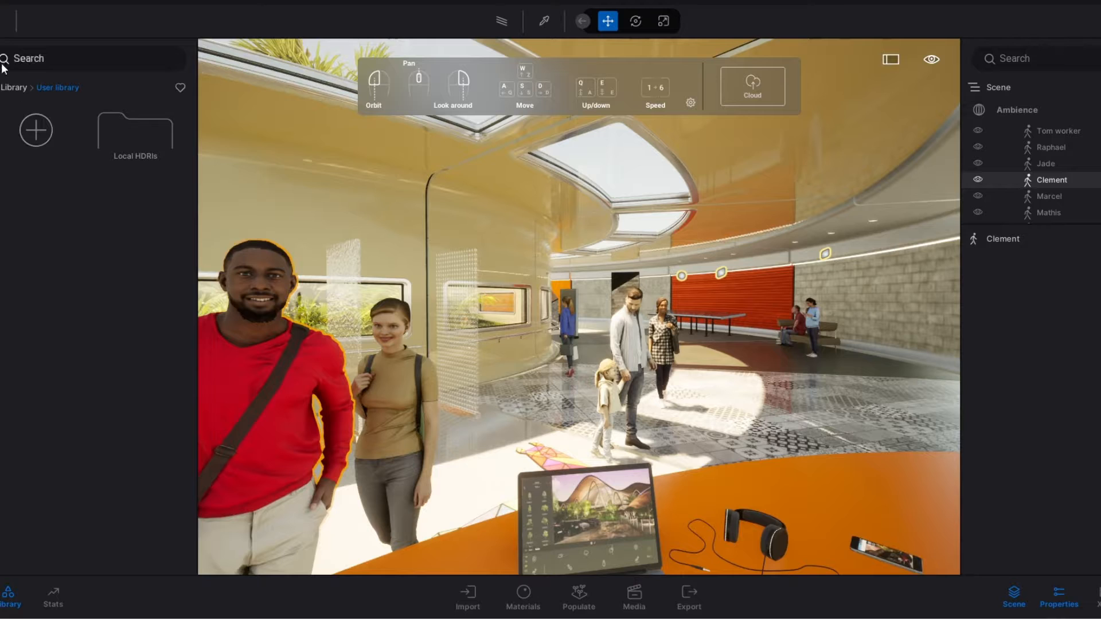
pyautogui.click(19, 87)
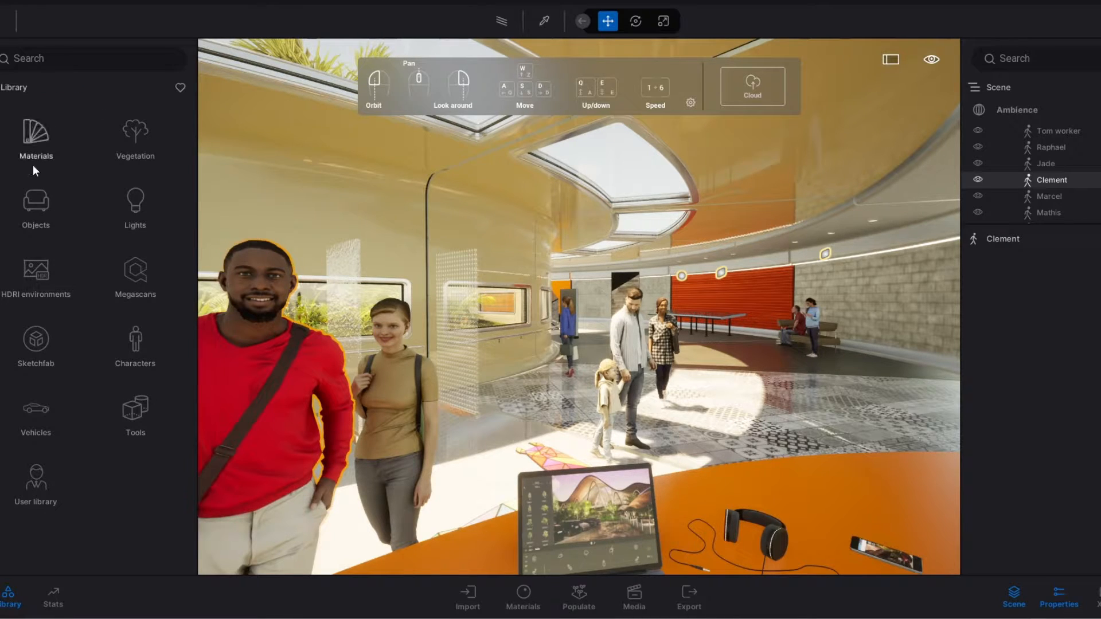
pyautogui.click(36, 202)
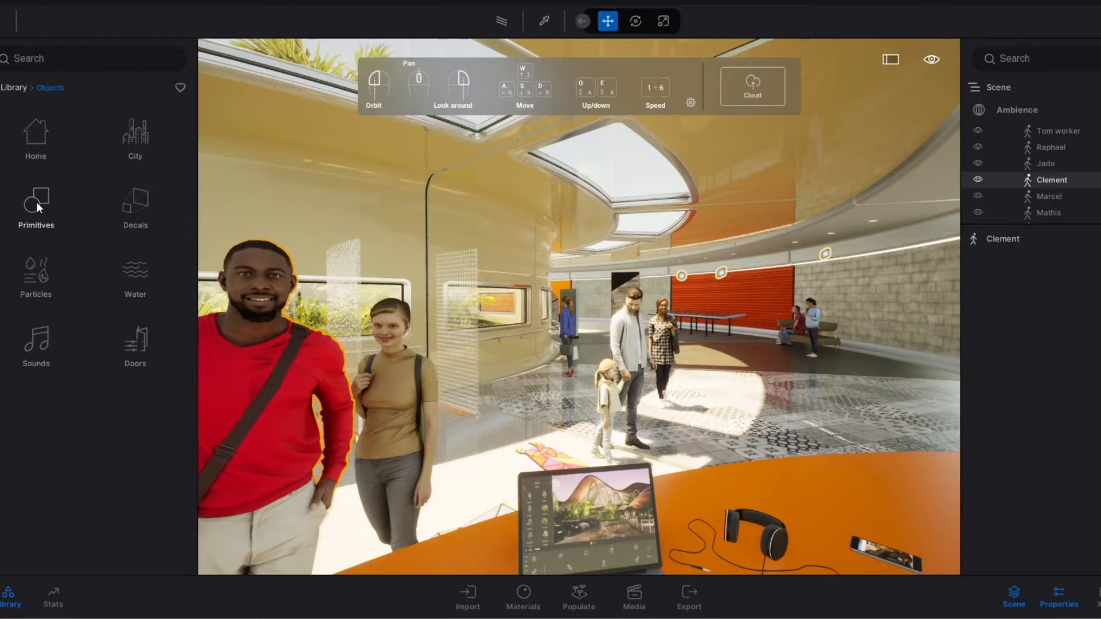
pyautogui.click(15, 89)
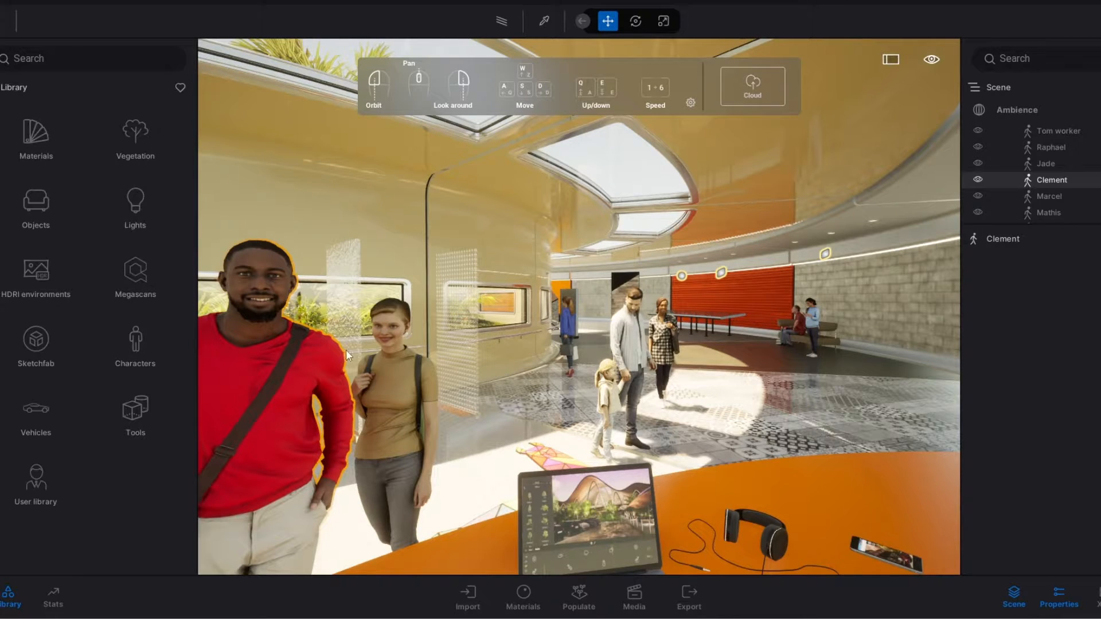
pyautogui.click(141, 349)
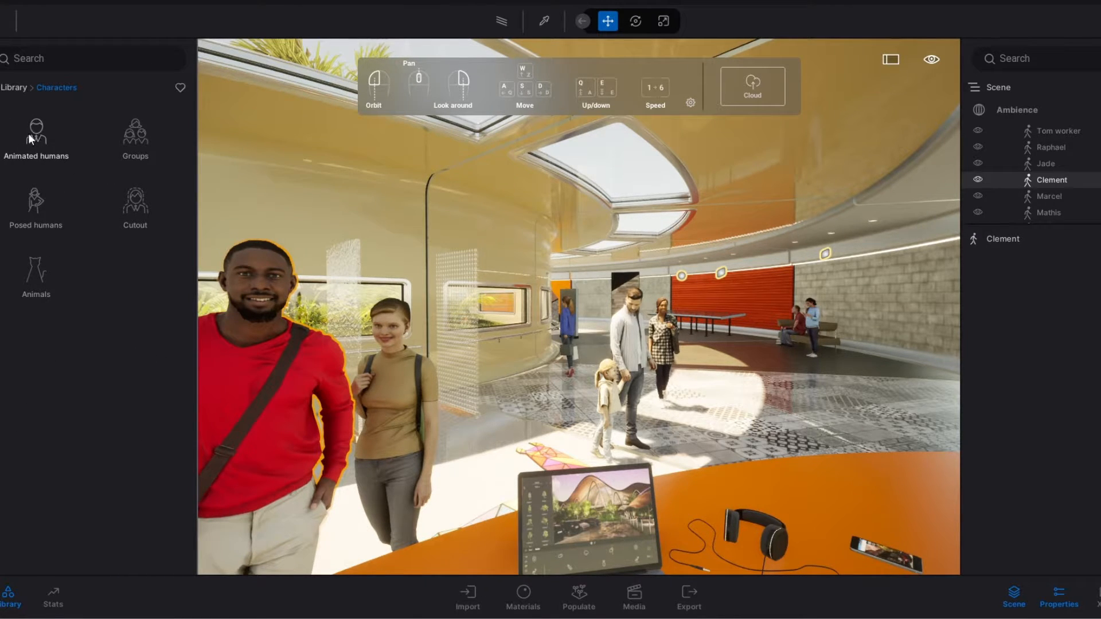
pyautogui.click(14, 90)
# Step: Examine the man in the striped shirt and the child with him up close in the tiled hall
pyautogui.scroll(-3, 579, 392)
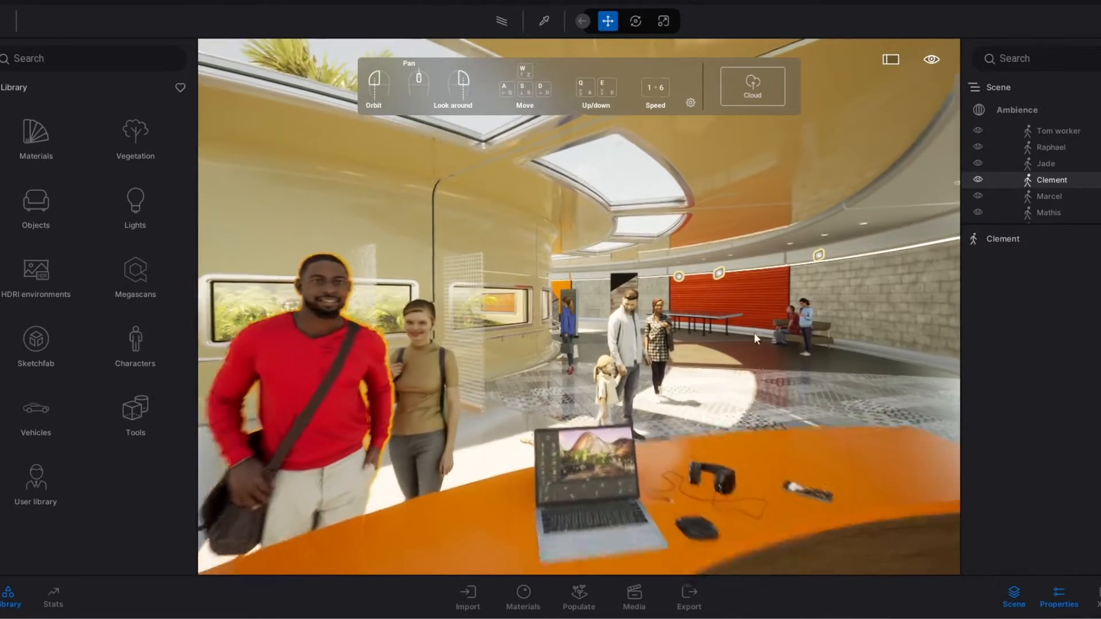
pyautogui.scroll(8, 728, 315)
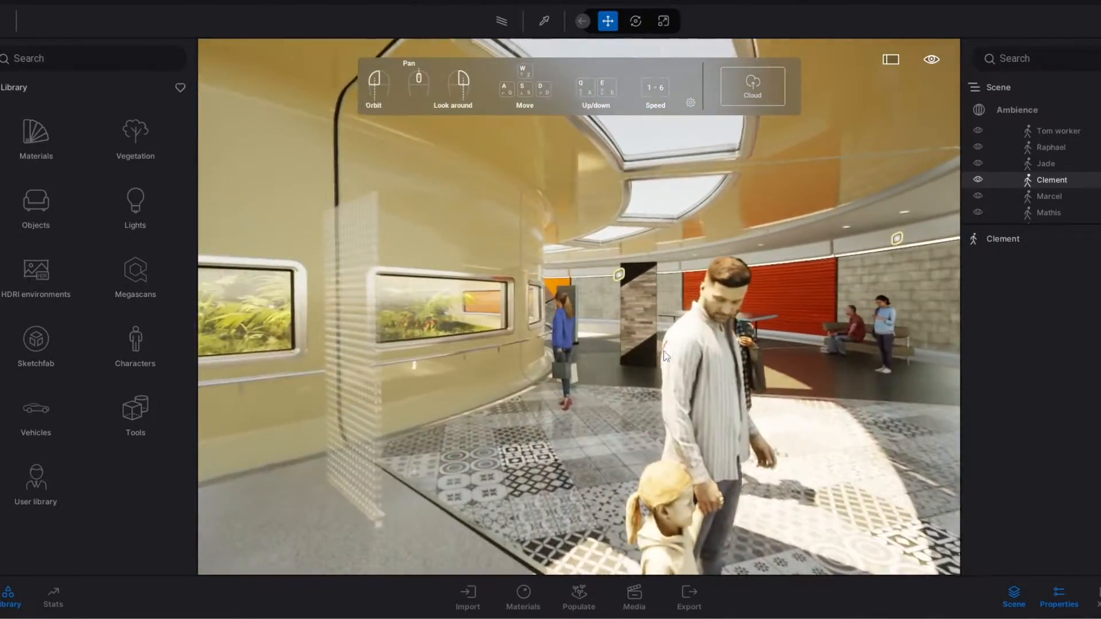
pyautogui.moveTo(663, 351); pyautogui.dragTo(559, 542, button='right')
pyautogui.scroll(3, 654, 223)
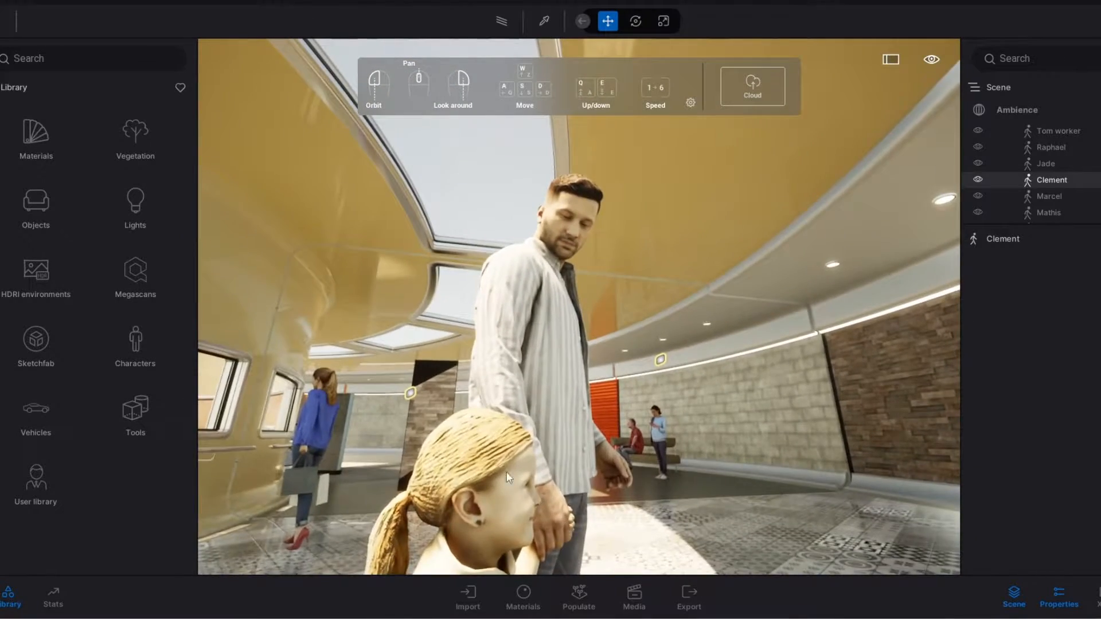
# Step: Examine the face of the man in the striped shirt up close and turn the view toward the bench and stone wall
pyautogui.scroll(5, 596, 215)
pyautogui.moveTo(575, 231); pyautogui.dragTo(583, 369, button='right')
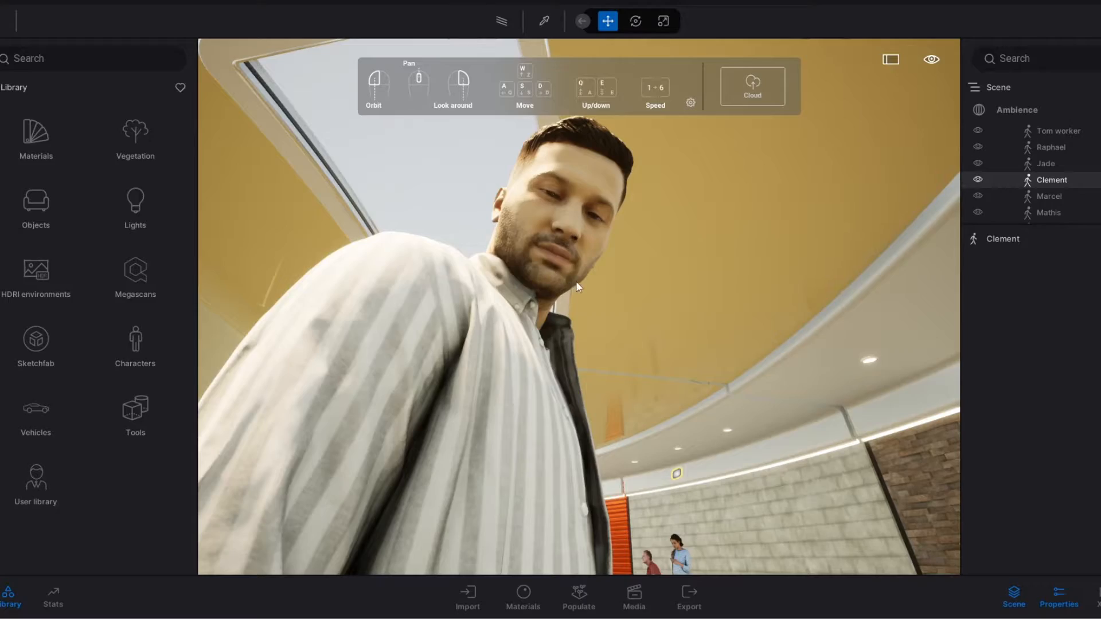
pyautogui.scroll(-5, 560, 206)
pyautogui.moveTo(560, 205); pyautogui.dragTo(604, 116, button='right')
pyautogui.scroll(6, 604, 117)
pyautogui.moveTo(756, 256); pyautogui.dragTo(438, 268, button='right')
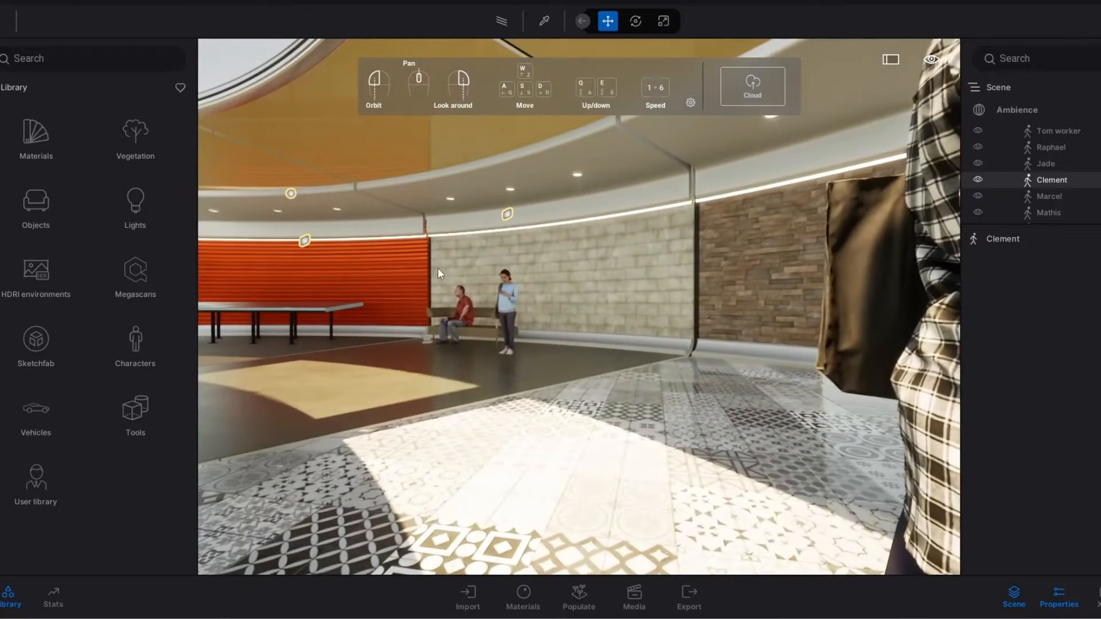
# Step: View the properties of the area light above the bench and of an omnidirectional light, and clear the selection
pyautogui.scroll(3, 481, 195)
pyautogui.click(501, 207)
pyautogui.scroll(2, 527, 223)
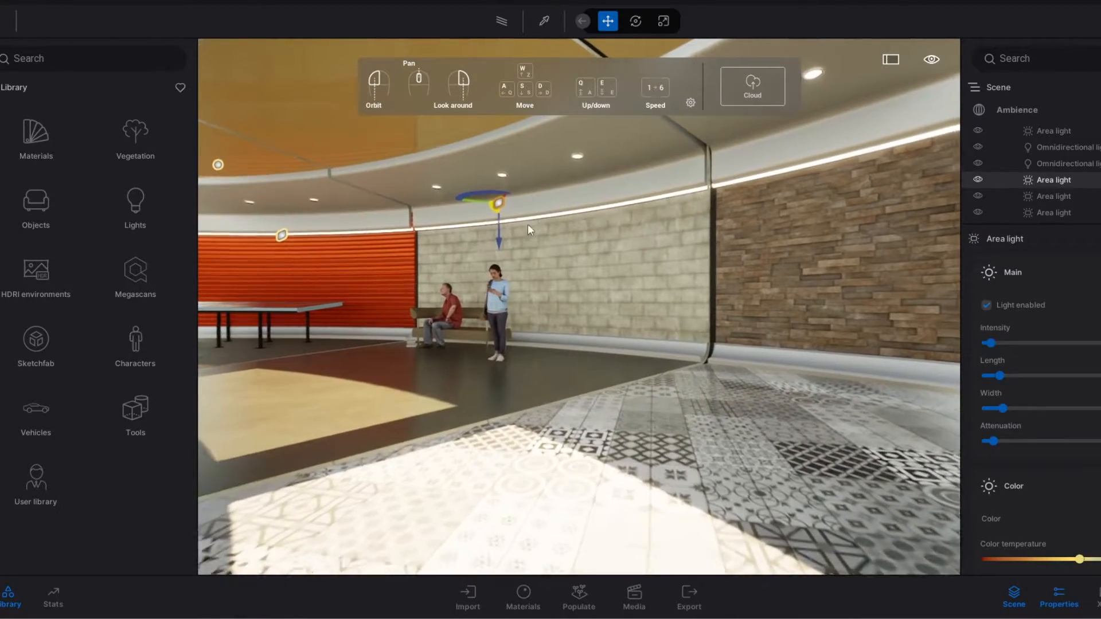
pyautogui.scroll(3, 572, 258)
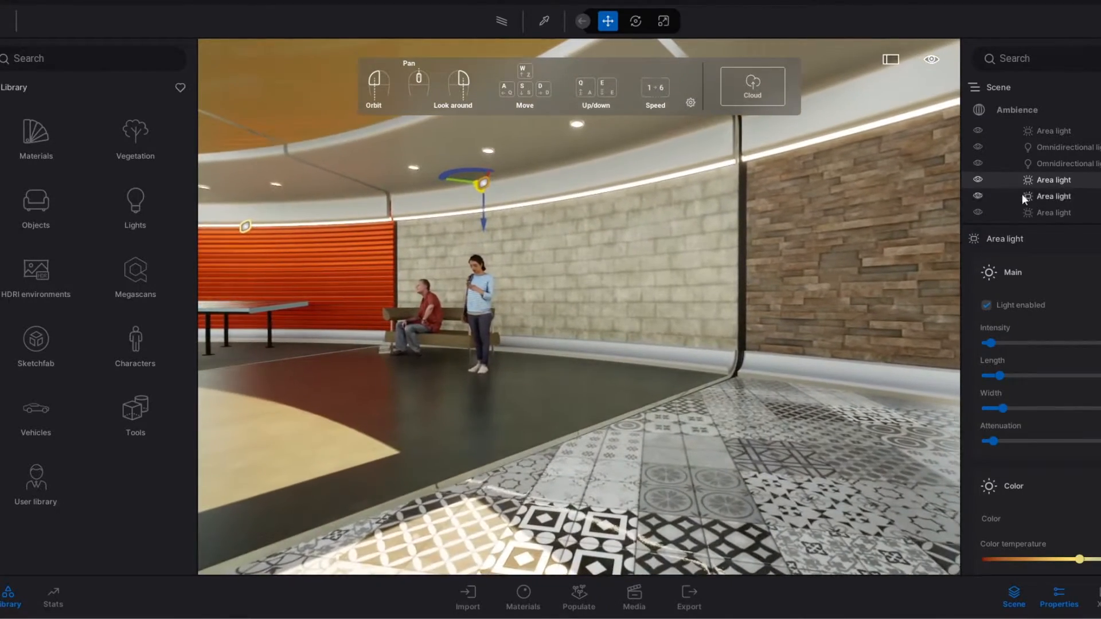
pyautogui.scroll(3, 435, 246)
pyautogui.moveTo(618, 245); pyautogui.dragTo(769, 487, button='right')
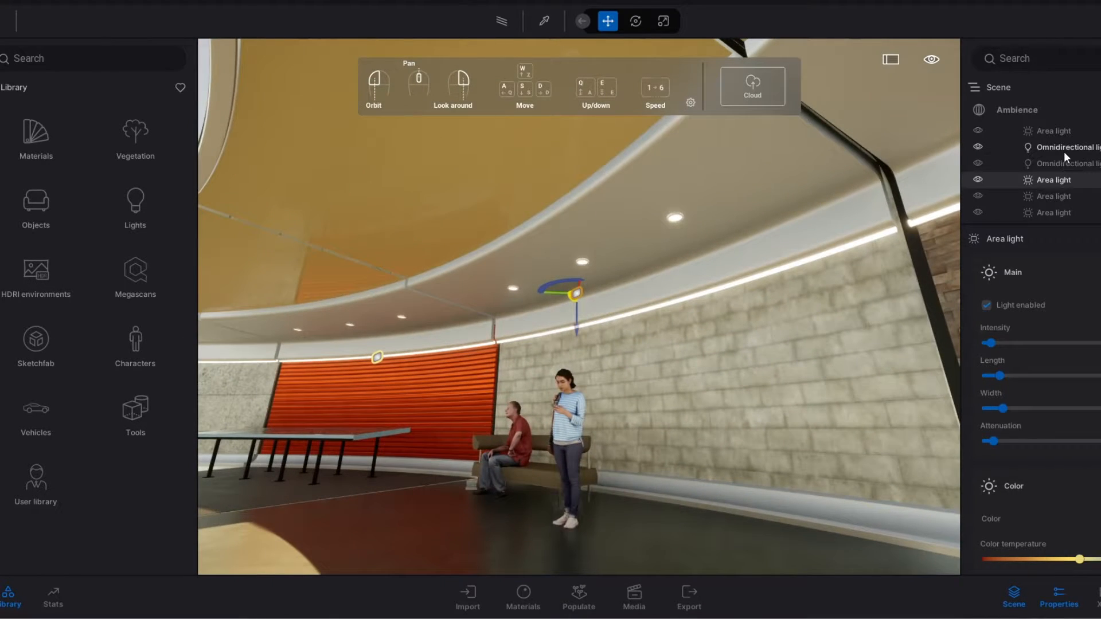
pyautogui.click(1066, 163)
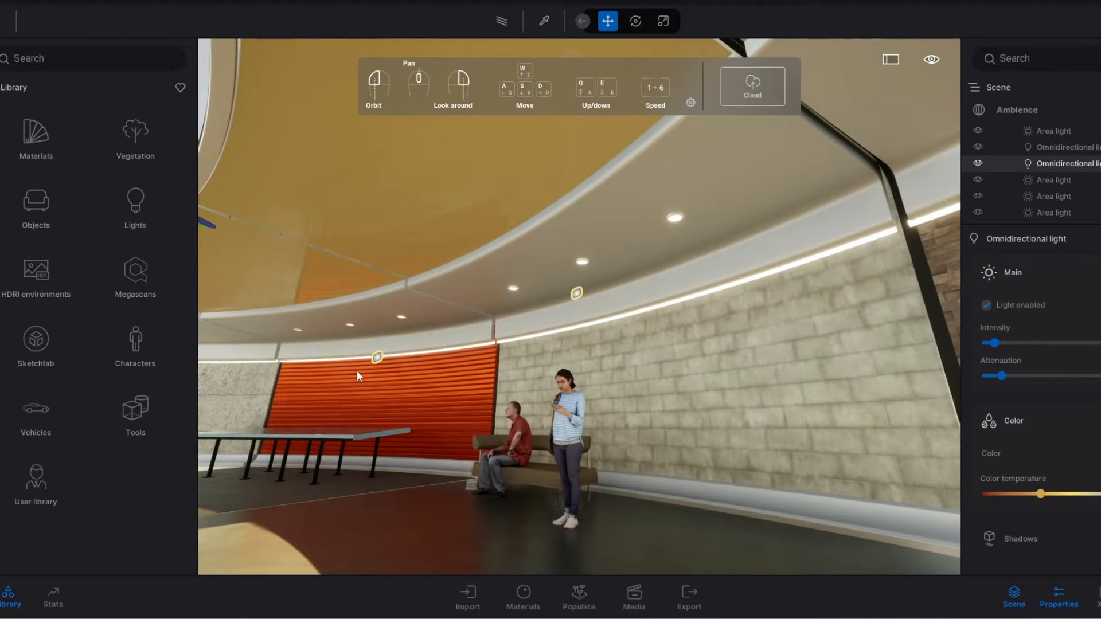
pyautogui.press('Escape')
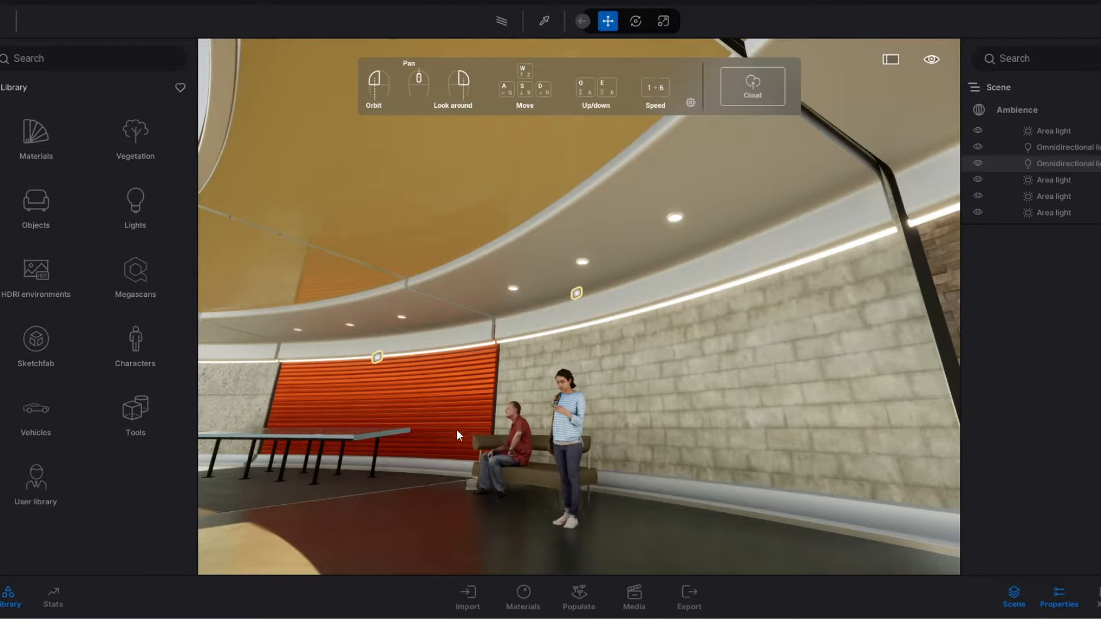
# Step: Move the camera sideways and backward from the pair at the bench and look down at the patterned tile floor
pyautogui.press('a')
pyautogui.press('d')
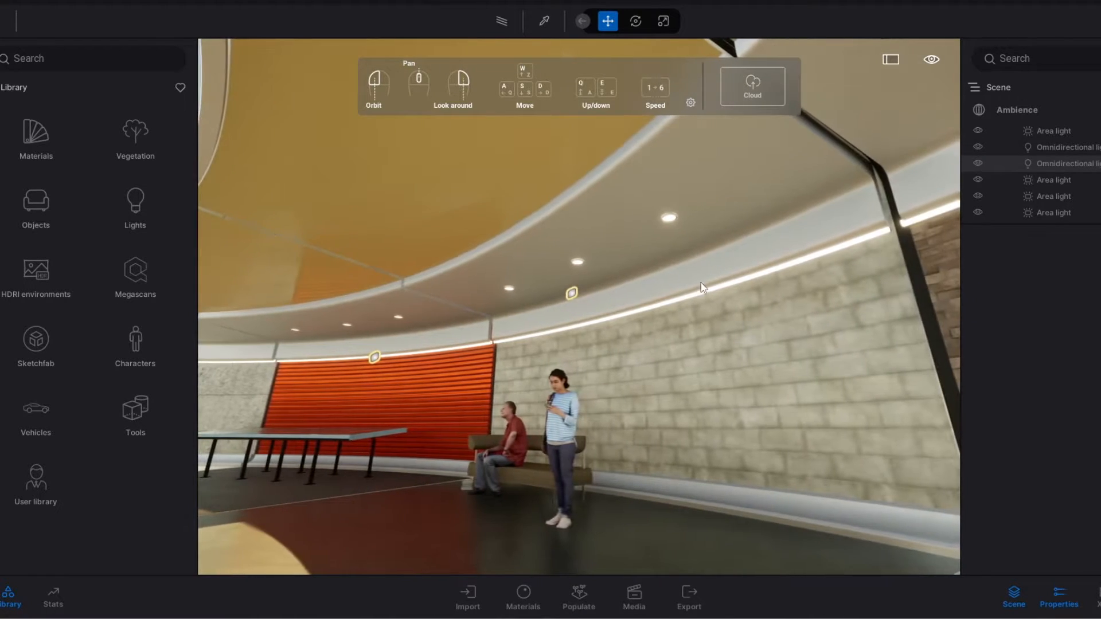
pyautogui.press('d')
pyautogui.press('a')
pyautogui.press('s')
pyautogui.moveTo(705, 283); pyautogui.dragTo(584, 367, button='right')
pyautogui.press('s')
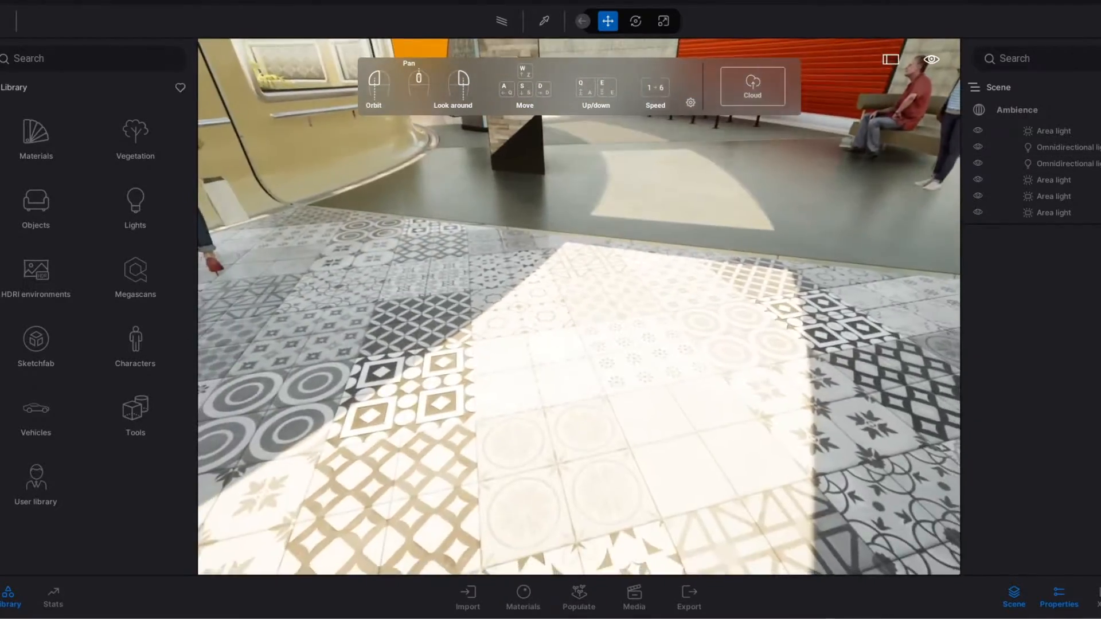
# Step: Move the camera forward over the patterned tiles onto the dark floor, toward the stone-clad pillar
pyautogui.moveTo(513, 556); pyautogui.dragTo(508, 521, button='right')
pyautogui.press('w')
pyautogui.press('w')
pyautogui.moveTo(610, 314); pyautogui.dragTo(580, 344, button='right')
pyautogui.press('w')
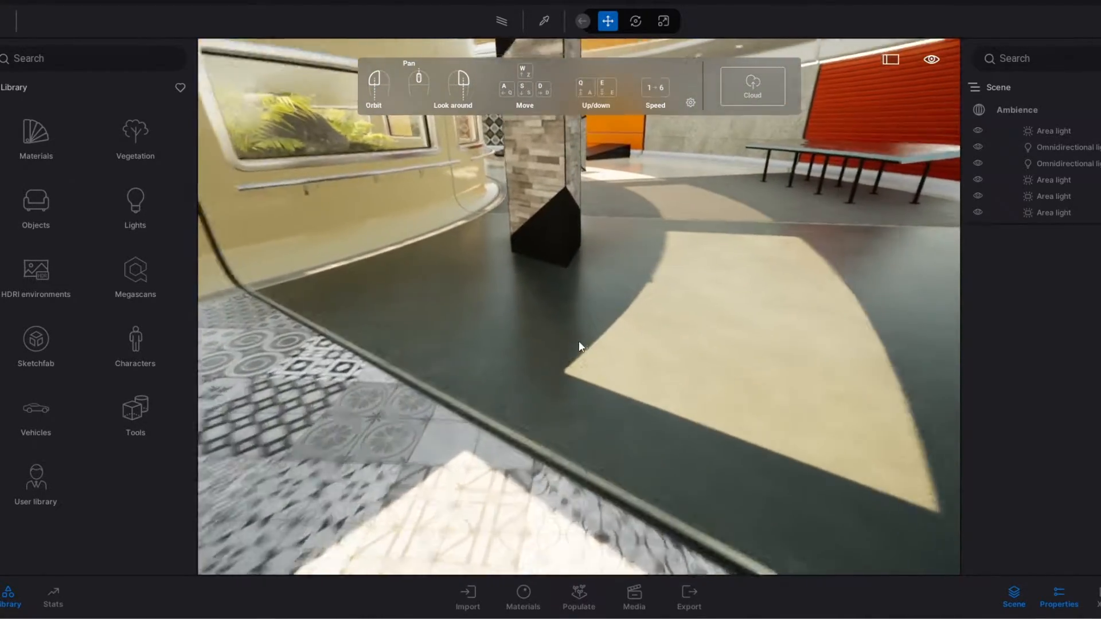
pyautogui.press('w')
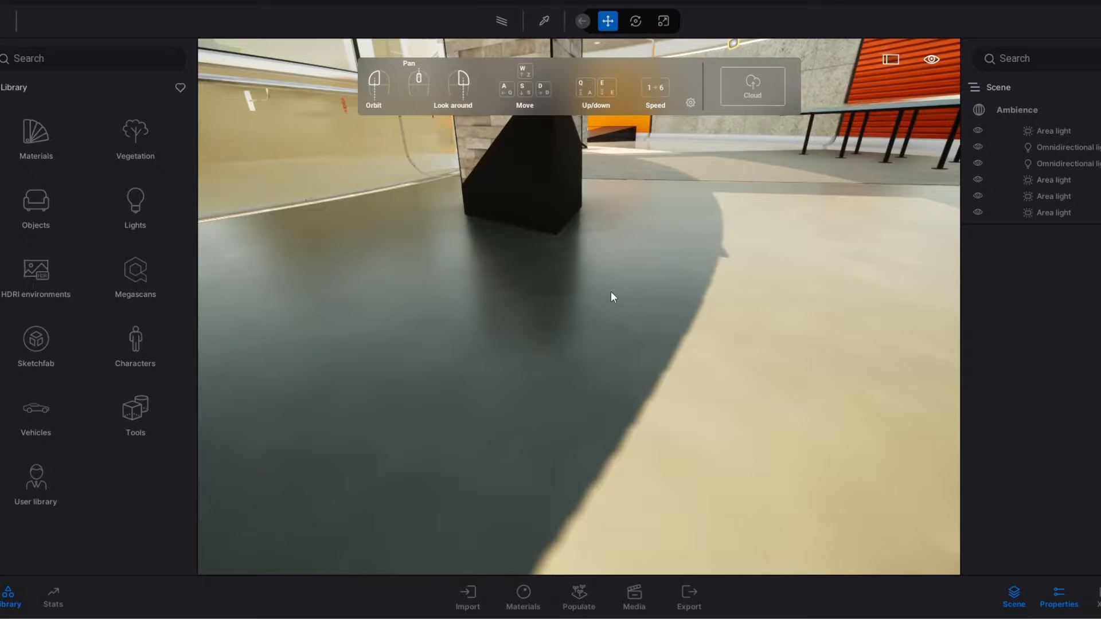
pyautogui.press('w')
# Step: Move sideways across the dark floor past the bench and turn the view to the brown stone wall
pyautogui.moveTo(611, 291); pyautogui.dragTo(659, 290, button='right')
pyautogui.press('d')
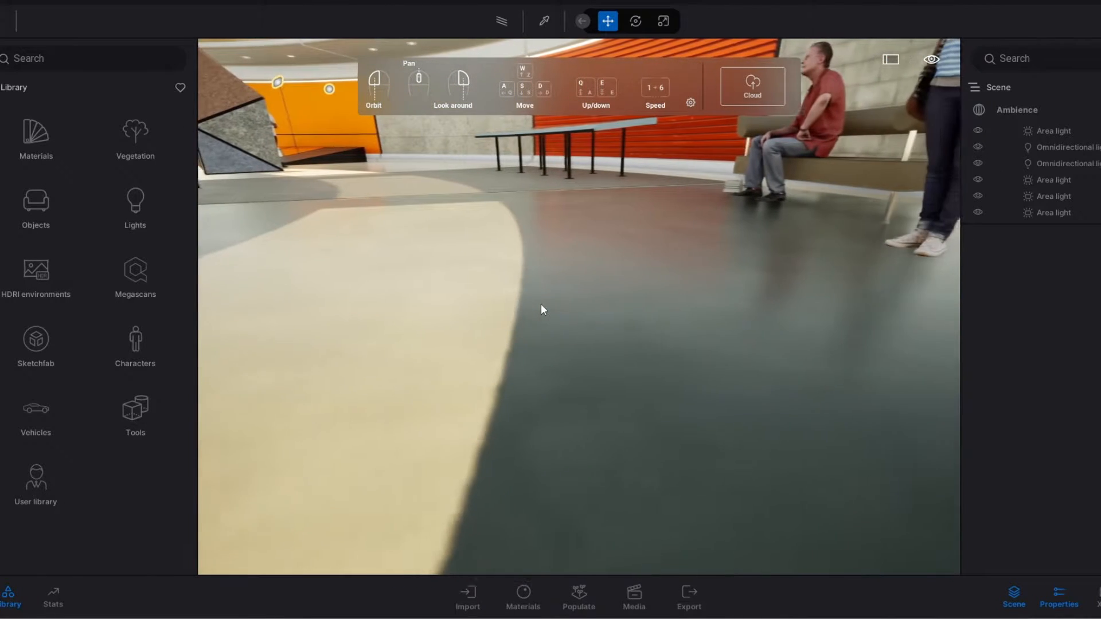
pyautogui.press('d')
pyautogui.moveTo(541, 304); pyautogui.dragTo(572, 304, button='right')
pyautogui.moveTo(487, 313); pyautogui.dragTo(289, 348, button='right')
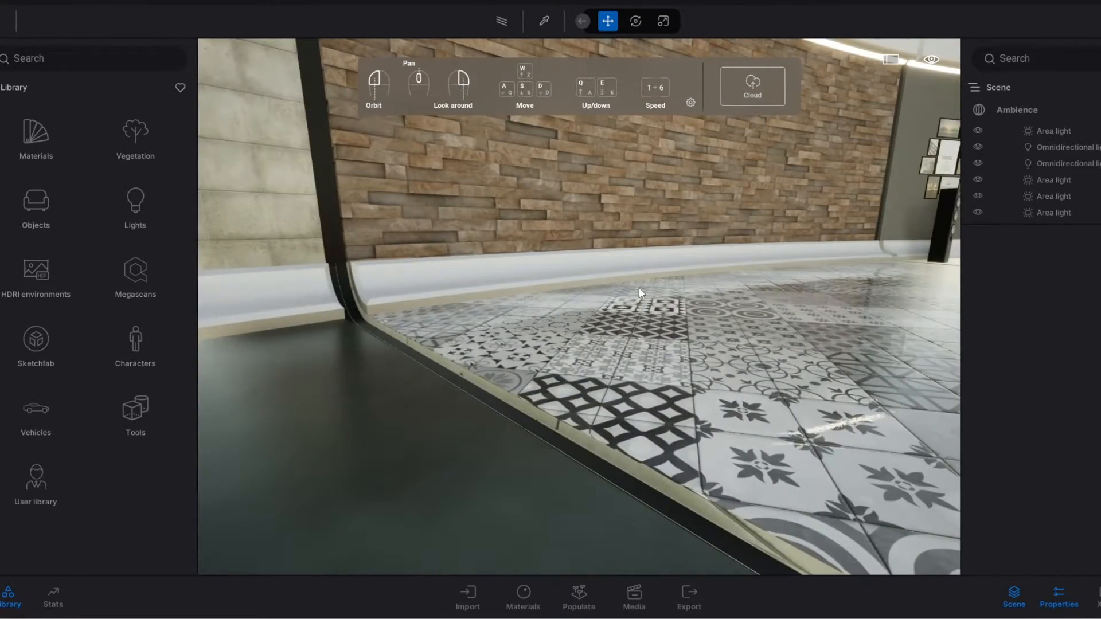
# Step: Turn around and walk through the tiled hall past the wooden counter to the people at the graffiti wall
pyautogui.moveTo(639, 287); pyautogui.dragTo(318, 442, button='right')
pyautogui.press('w')
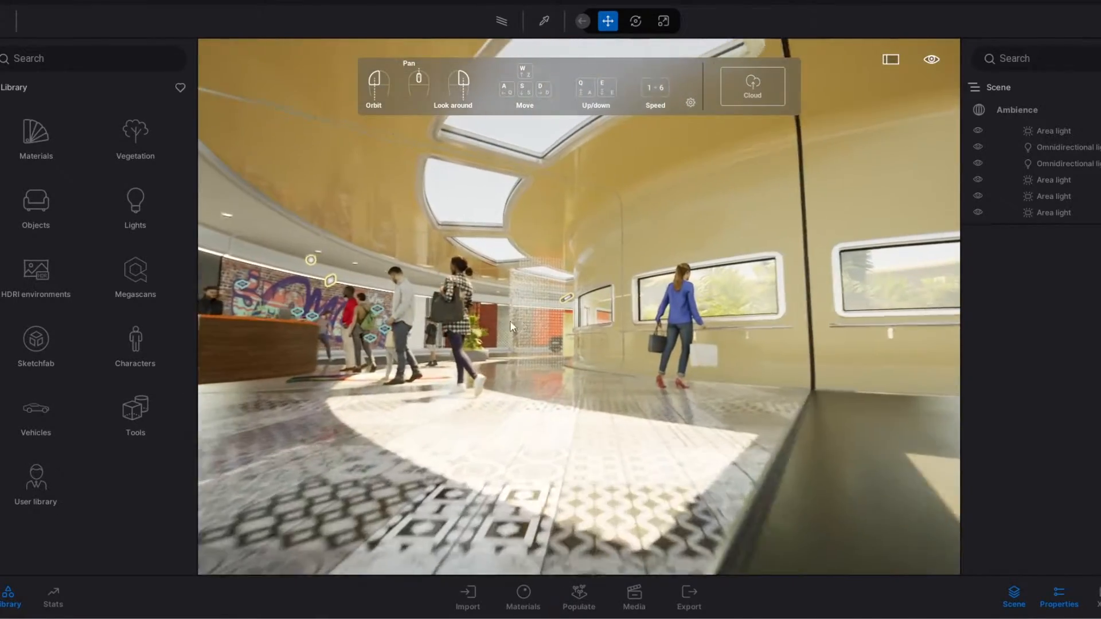
pyautogui.press('w')
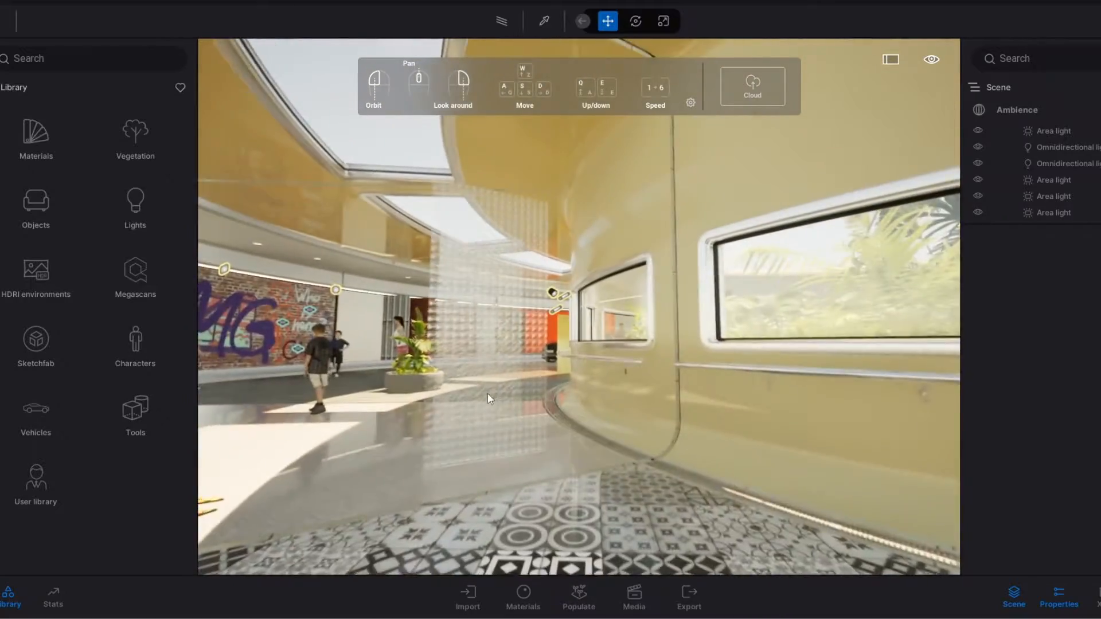
pyautogui.moveTo(487, 393); pyautogui.dragTo(737, 337, button='right')
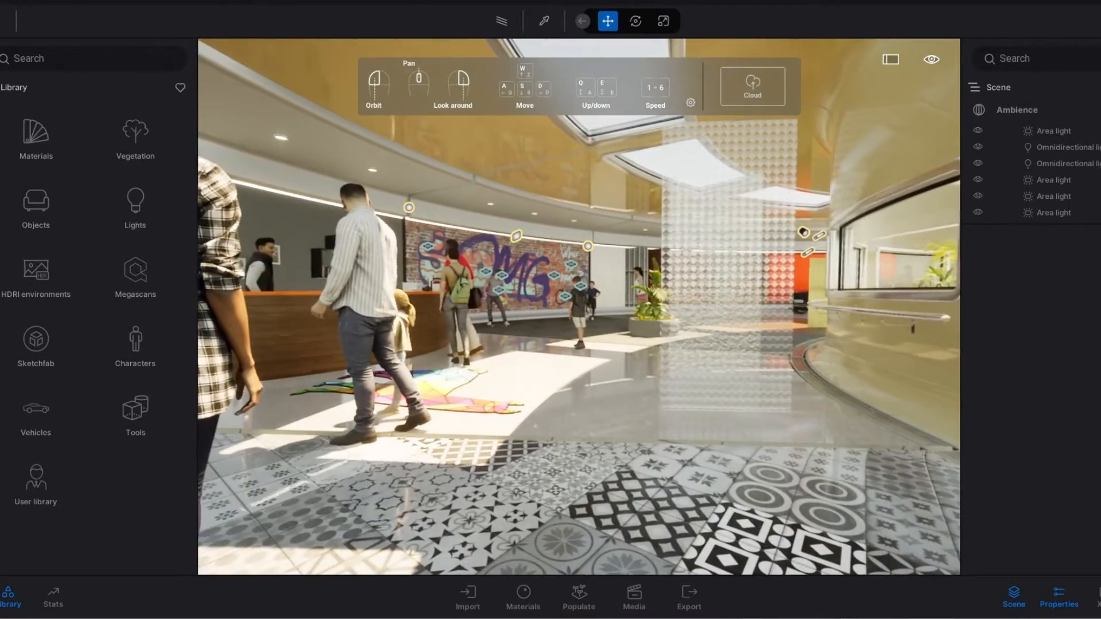
pyautogui.press('w')
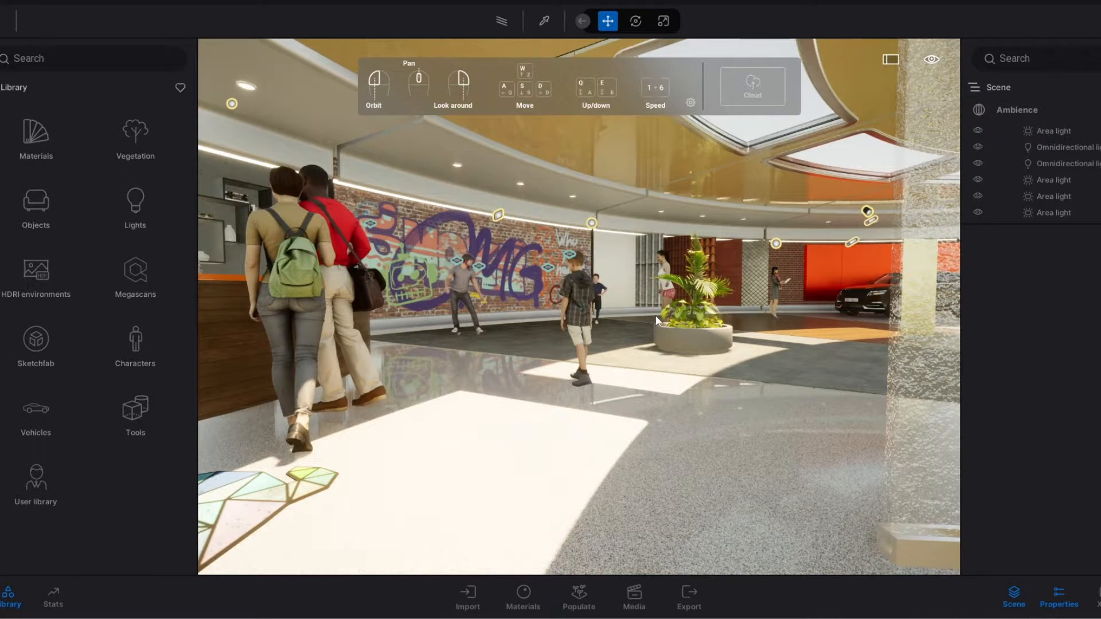
pyautogui.press('w')
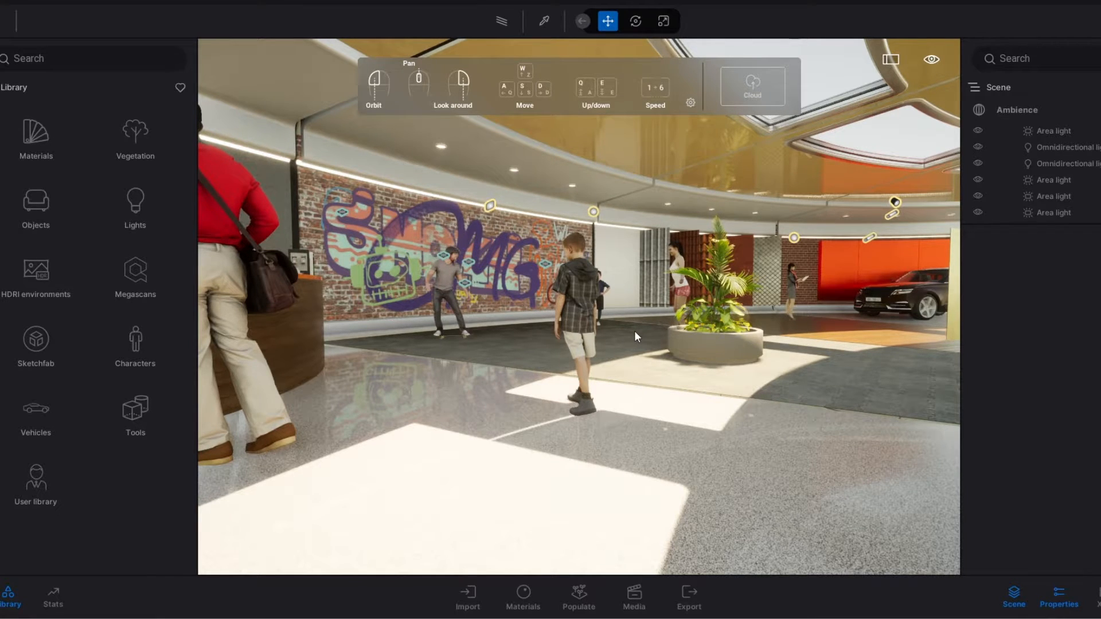
pyautogui.press('w')
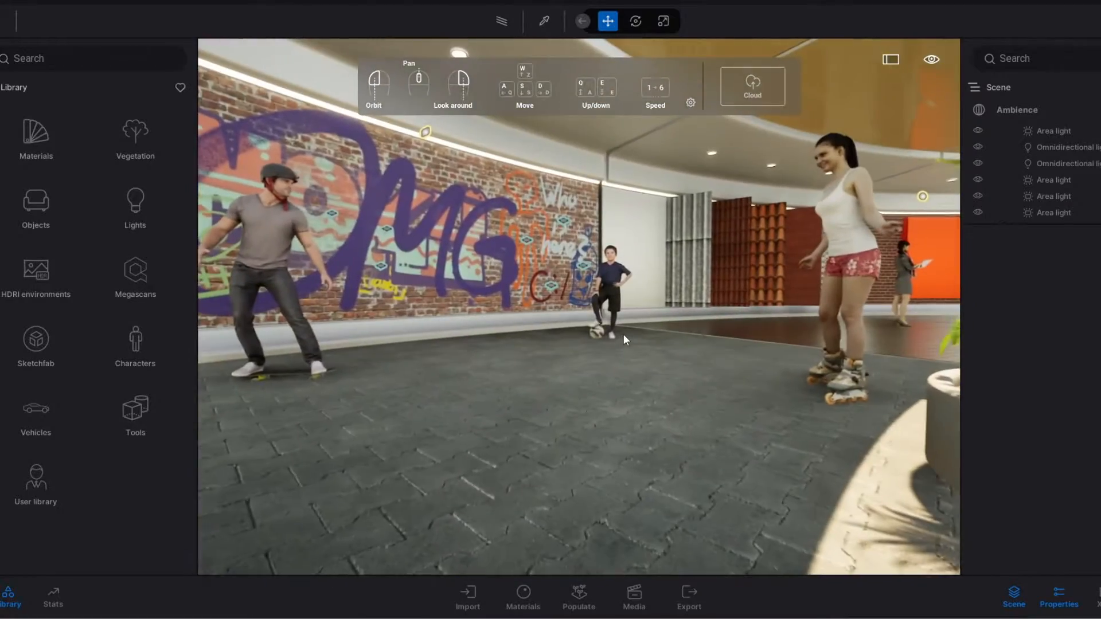
# Step: Look around the paved area by the graffiti wall and inspect the dark wooden floor up close
pyautogui.moveTo(623, 333); pyautogui.dragTo(739, 452, button='right')
pyautogui.press('s')
pyautogui.press('w')
pyautogui.moveTo(704, 419); pyautogui.dragTo(413, 140, button='right')
pyautogui.press('w')
pyautogui.moveTo(715, 353); pyautogui.dragTo(625, 340, button='right')
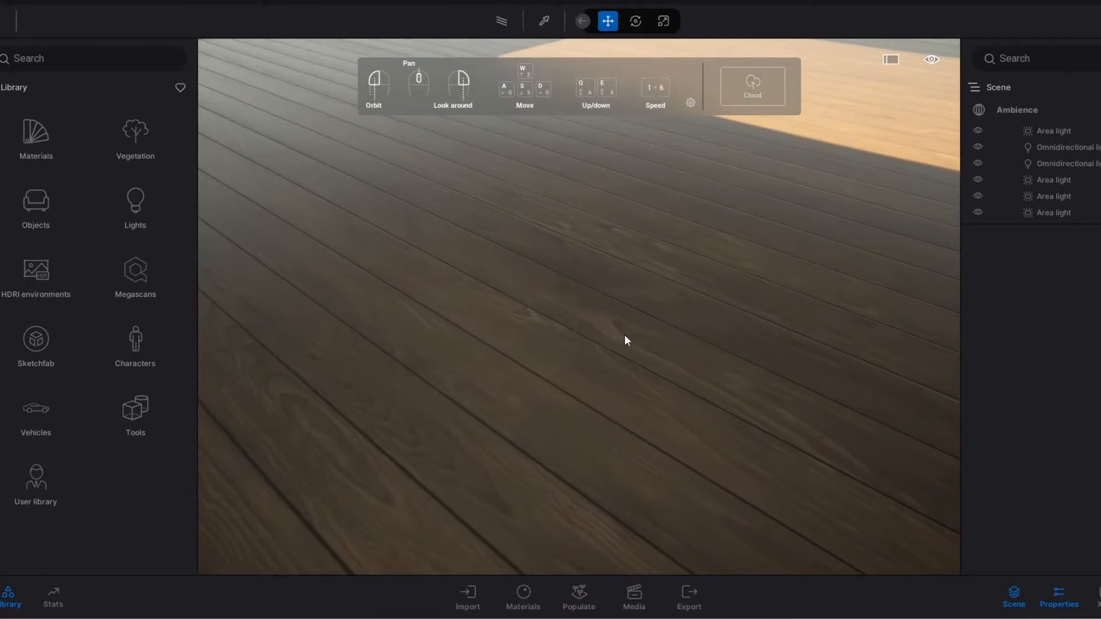
pyautogui.press('s')
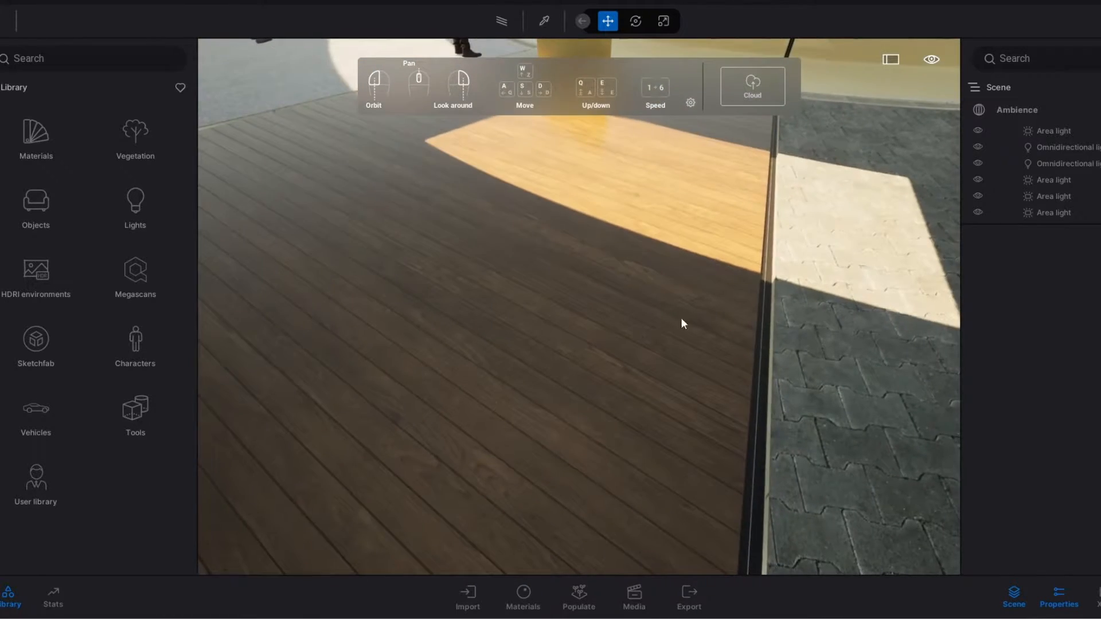
# Step: Face the parked car and try moving backward, forward and sideways over the wooden floor
pyautogui.moveTo(680, 318); pyautogui.dragTo(774, 422, button='right')
pyautogui.moveTo(637, 315); pyautogui.dragTo(700, 314, button='right')
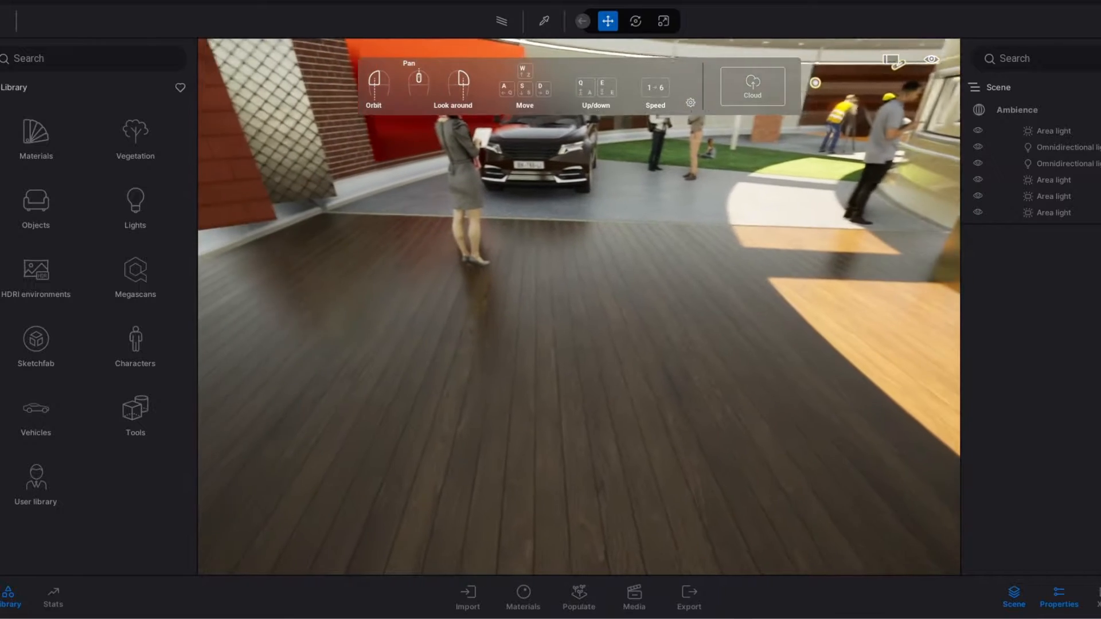
pyautogui.press('s')
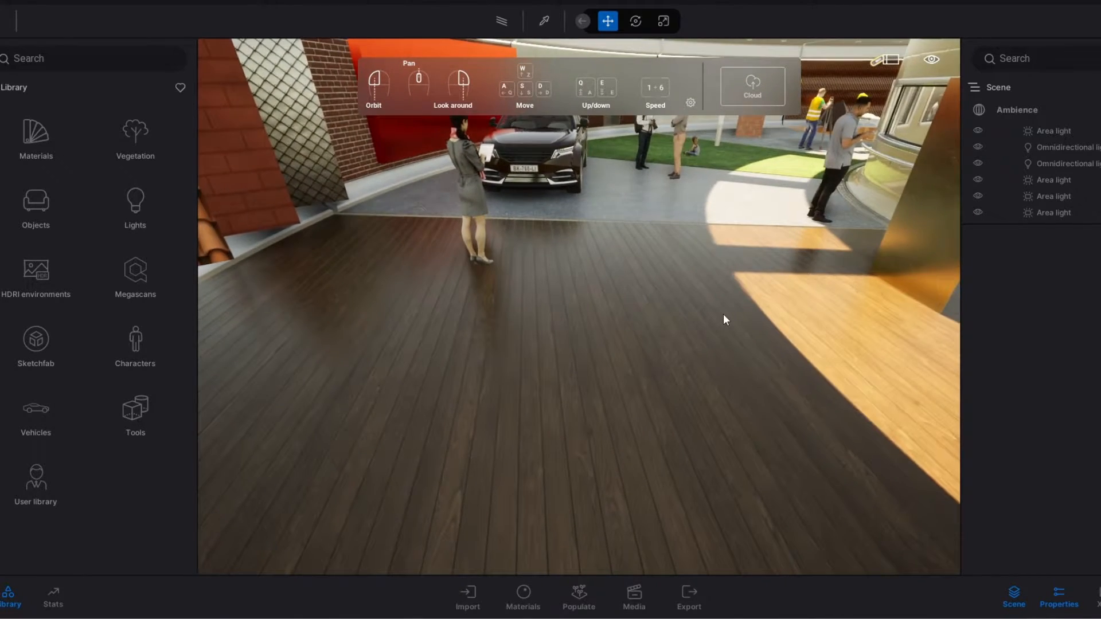
pyautogui.press('w')
pyautogui.press('a')
pyautogui.press('d')
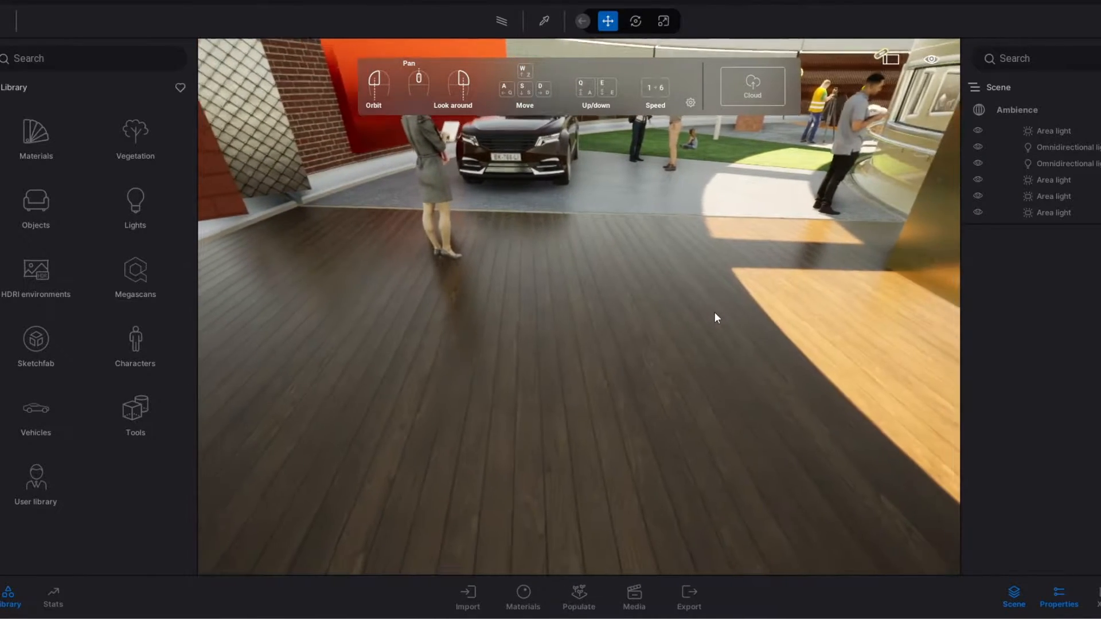
pyautogui.press('s')
# Step: Move closer to the woman standing in front of the car, look around her, and back away
pyautogui.moveTo(583, 272); pyautogui.dragTo(424, 326, button='right')
pyautogui.press('w')
pyautogui.press('w')
pyautogui.moveTo(556, 328); pyautogui.dragTo(408, 379, button='right')
pyautogui.press('s')
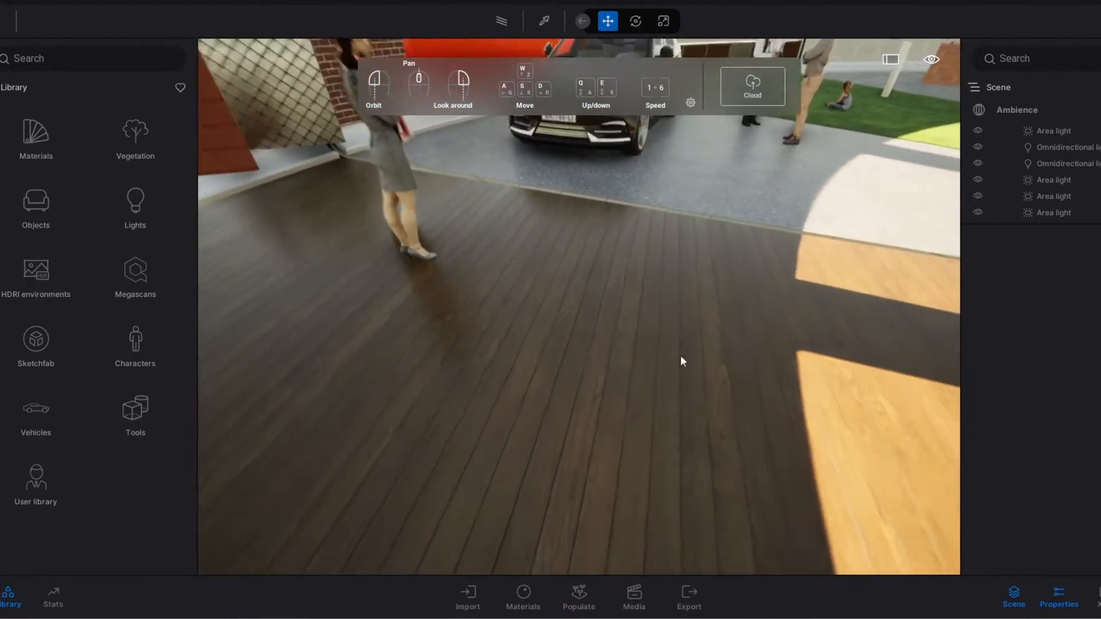
# Step: Raise the view to the roof-tile and brick wall samples and inspect the area around the car
pyautogui.moveTo(680, 357); pyautogui.dragTo(767, 383, button='right')
pyautogui.moveTo(596, 226); pyautogui.dragTo(820, 569, button='right')
pyautogui.press('w')
pyautogui.press('s')
pyautogui.moveTo(725, 484); pyautogui.dragTo(891, 527, button='right')
pyautogui.press('w')
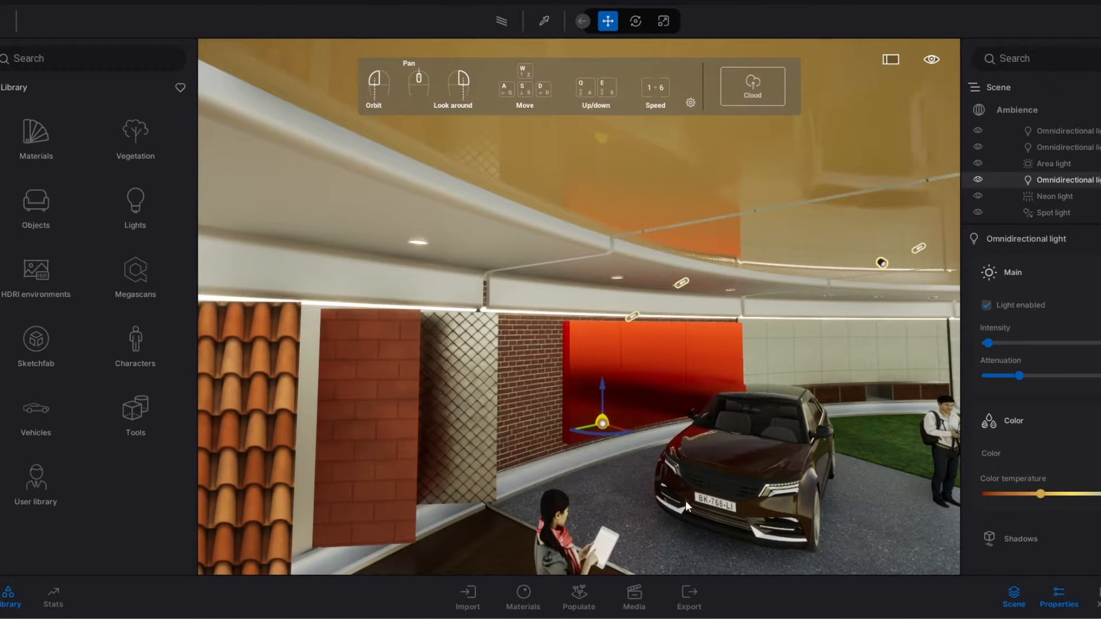
# Step: Move up to the man with the phone beside the curved windows and turn the view around him
pyautogui.moveTo(679, 470); pyautogui.dragTo(561, 290, button='right')
pyautogui.scroll(5, 597, 235)
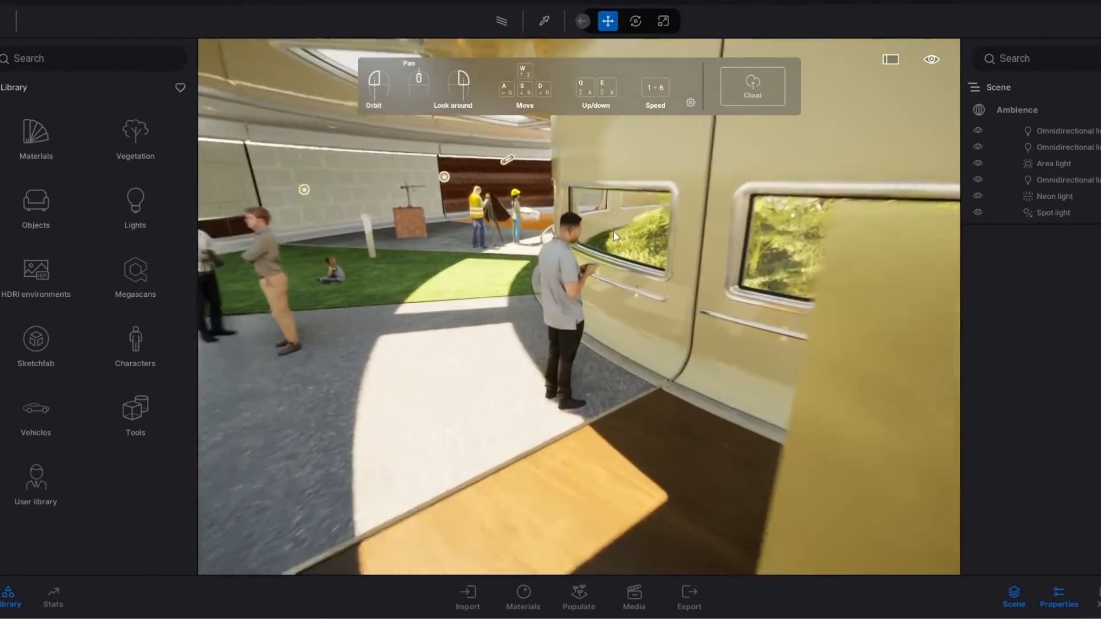
pyautogui.moveTo(600, 181); pyautogui.dragTo(453, 178, button='middle')
pyautogui.scroll(5, 454, 178)
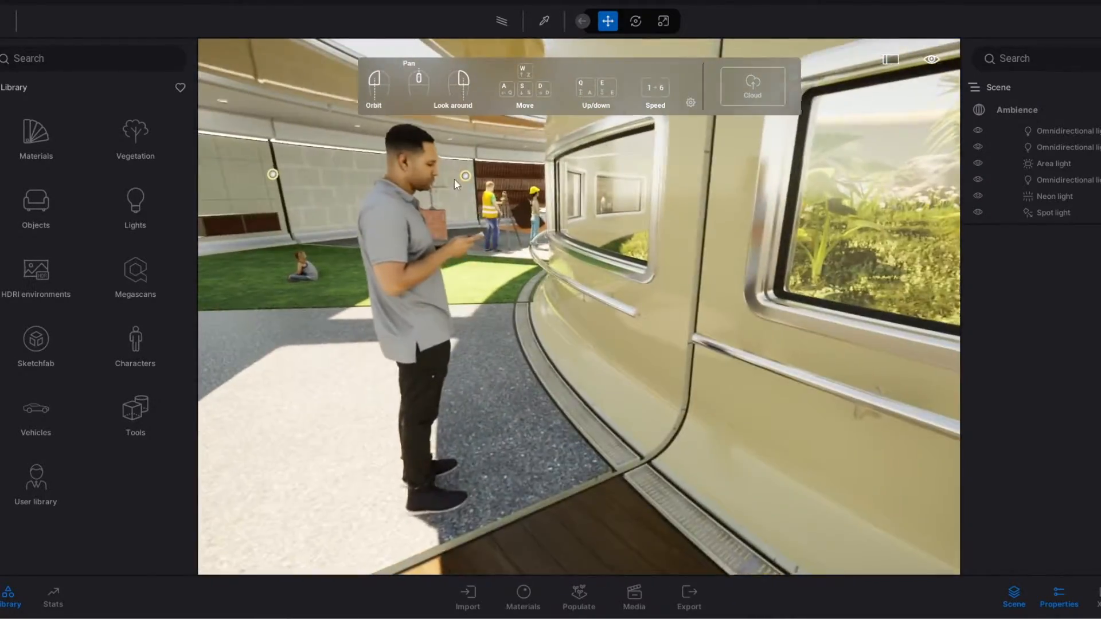
pyautogui.moveTo(454, 177); pyautogui.dragTo(663, 284, button='right')
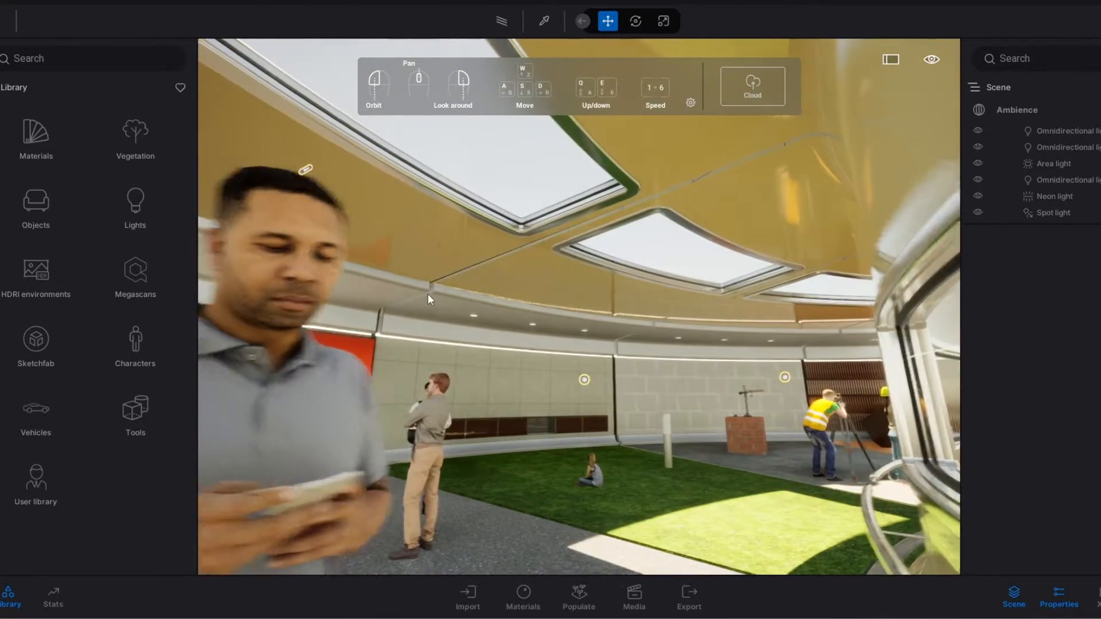
# Step: Move past the car and over the lawn to the surveyor with the tripod and the woman holding plans
pyautogui.press('a')
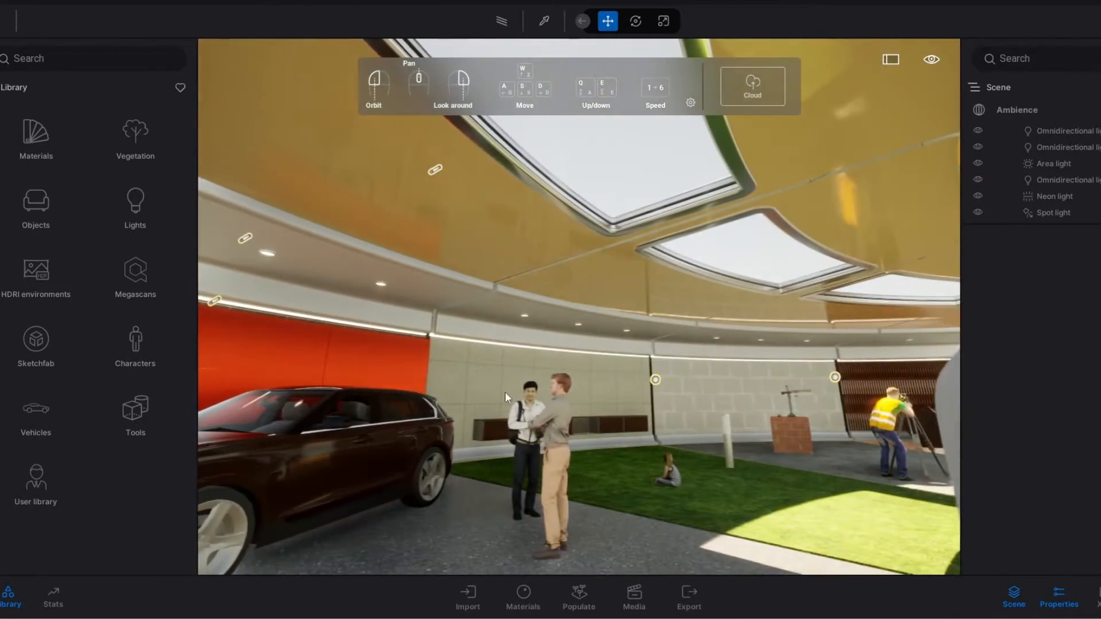
pyautogui.press('w')
pyautogui.moveTo(521, 381); pyautogui.dragTo(526, 377, button='right')
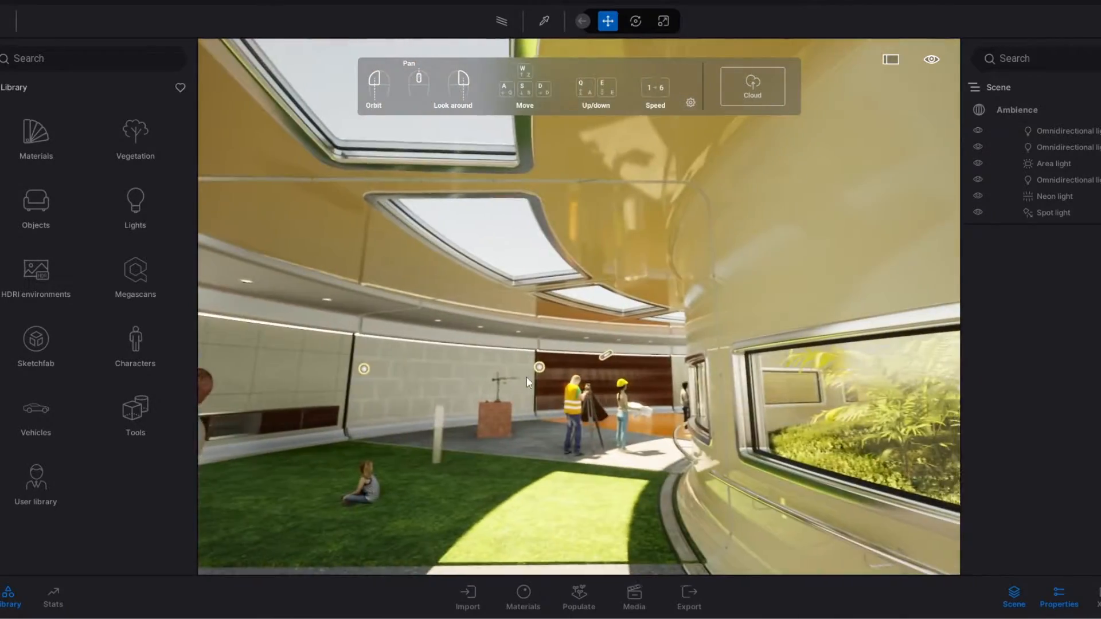
pyautogui.moveTo(602, 368); pyautogui.dragTo(608, 322, button='right')
pyautogui.press('w')
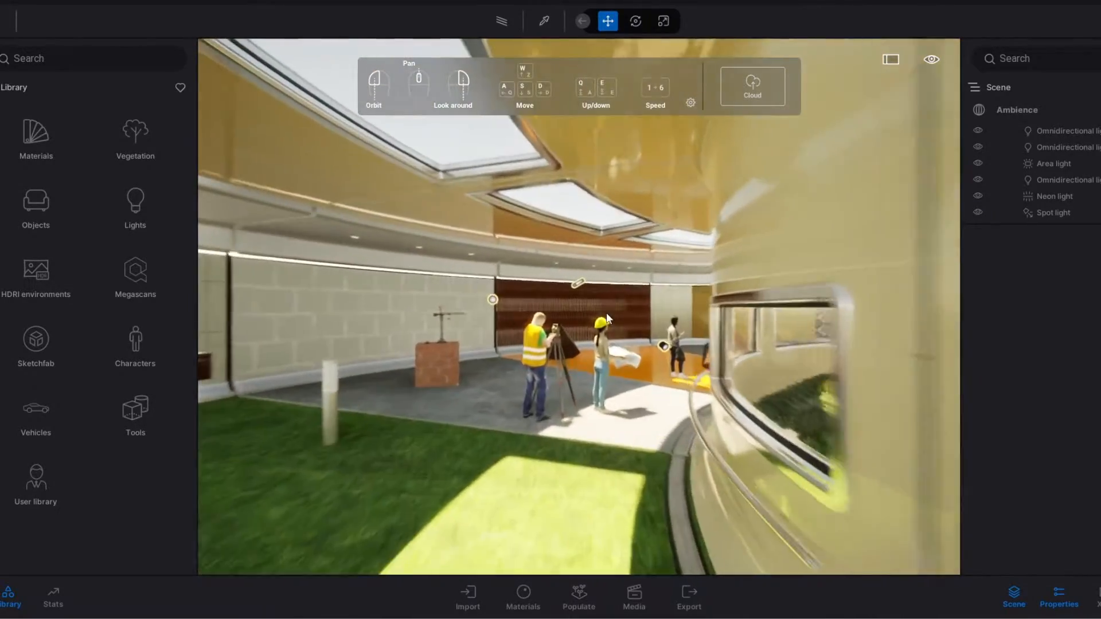
pyautogui.press('w')
pyautogui.press('d')
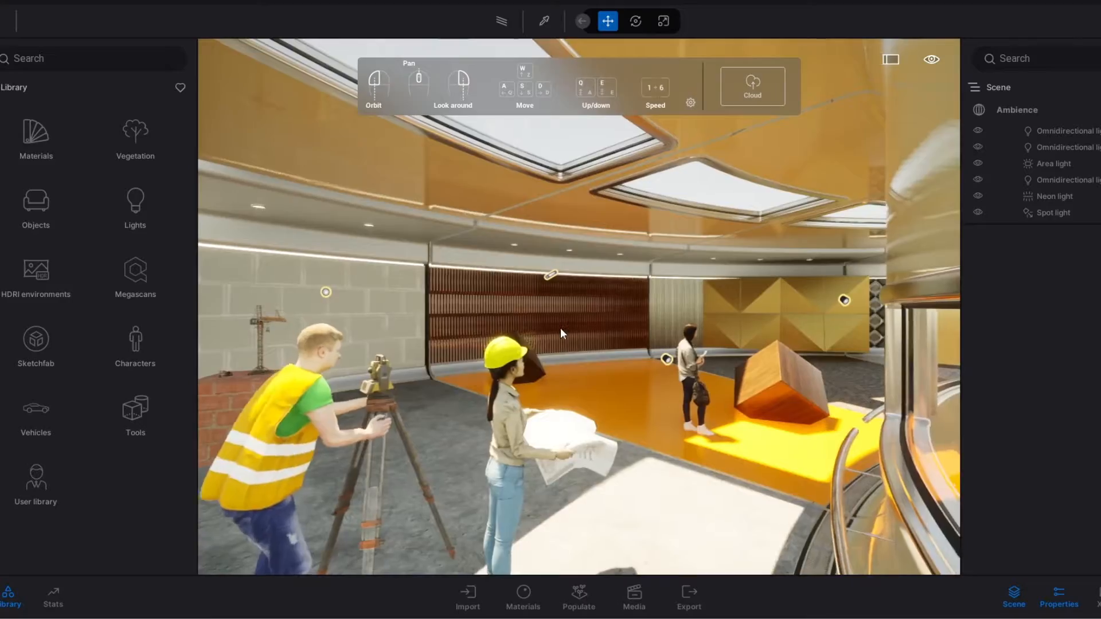
# Step: Move past the surveyors and view the orange floor with the tilted wooden cube
pyautogui.press('w')
pyautogui.moveTo(558, 329); pyautogui.dragTo(373, 331, button='right')
pyautogui.press('s')
pyautogui.moveTo(373, 331); pyautogui.dragTo(344, 331, button='right')
# Step: Select an omnidirectional light in the scene list and turn the view to the curved windows and the woman holding plans
pyautogui.click(1055, 180)
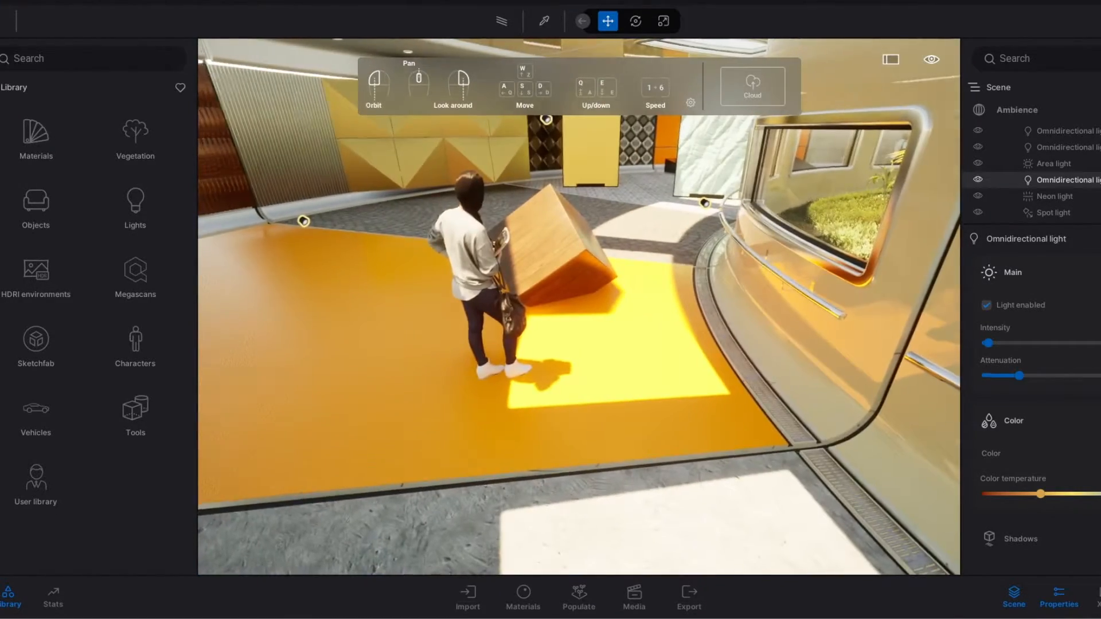
pyautogui.moveTo(785, 276); pyautogui.dragTo(674, 268, button='right')
pyautogui.moveTo(642, 319); pyautogui.dragTo(281, 361, button='right')
pyautogui.moveTo(814, 330); pyautogui.dragTo(327, 372, button='right')
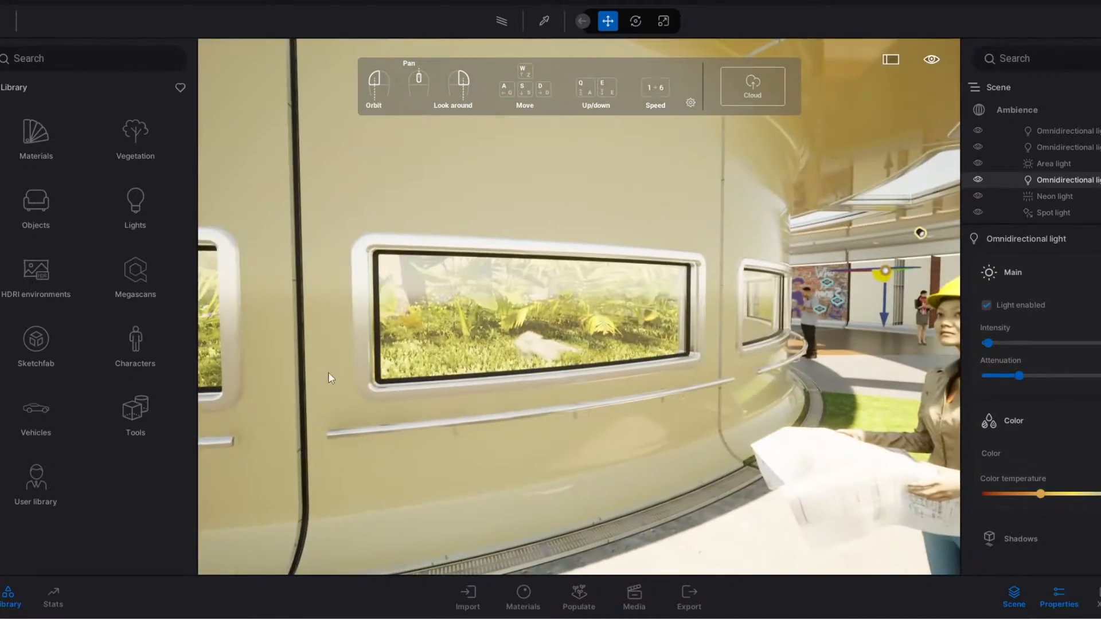
# Step: Fly through the curved wall's window into the enclosed garden and examine the grass up close
pyautogui.scroll(3, 496, 315)
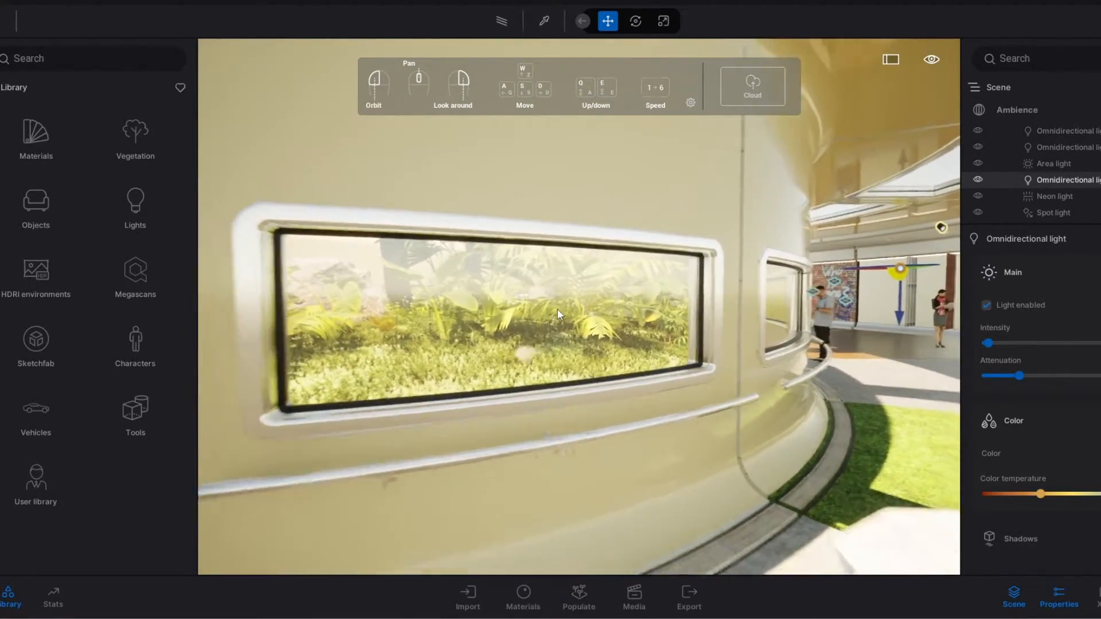
pyautogui.scroll(-3, 557, 309)
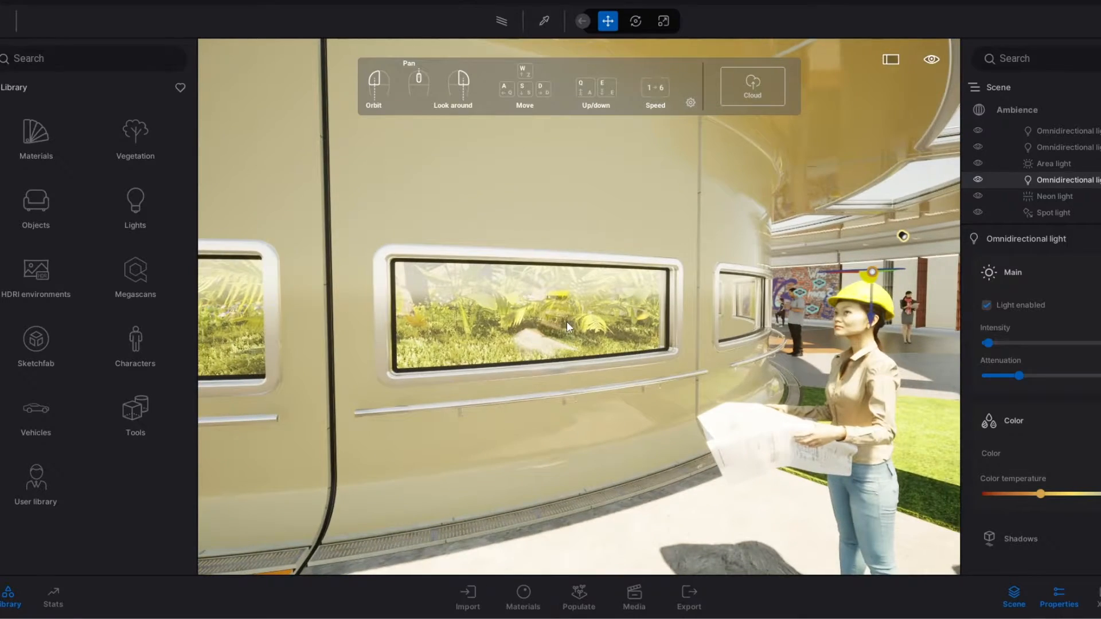
pyautogui.scroll(5, 566, 322)
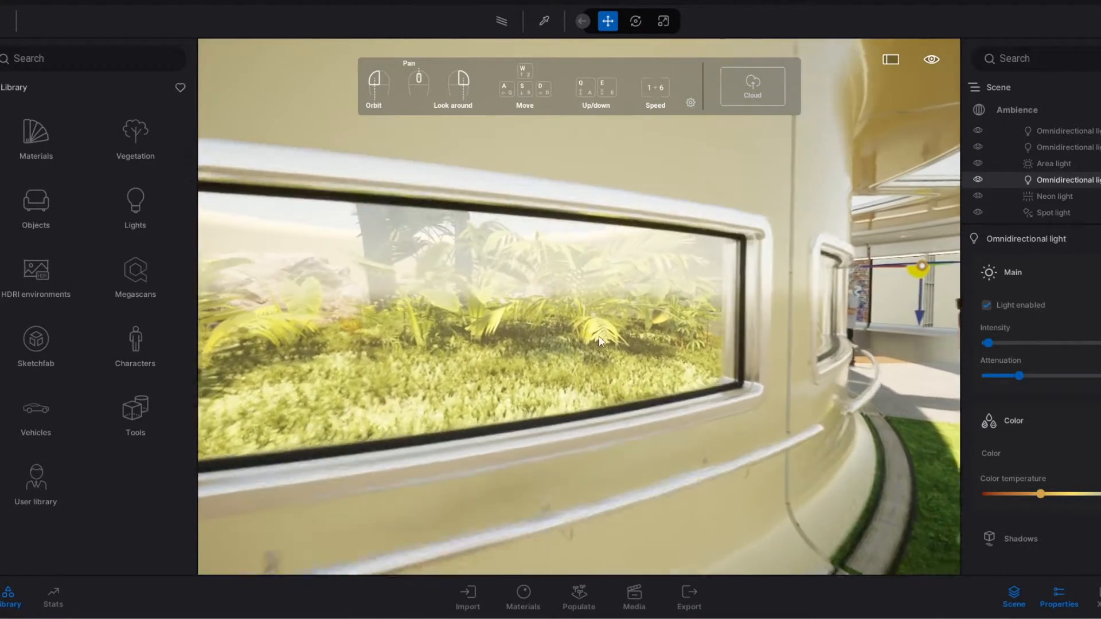
pyautogui.moveTo(691, 360); pyautogui.dragTo(637, 366, button='right')
pyautogui.scroll(2, 637, 365)
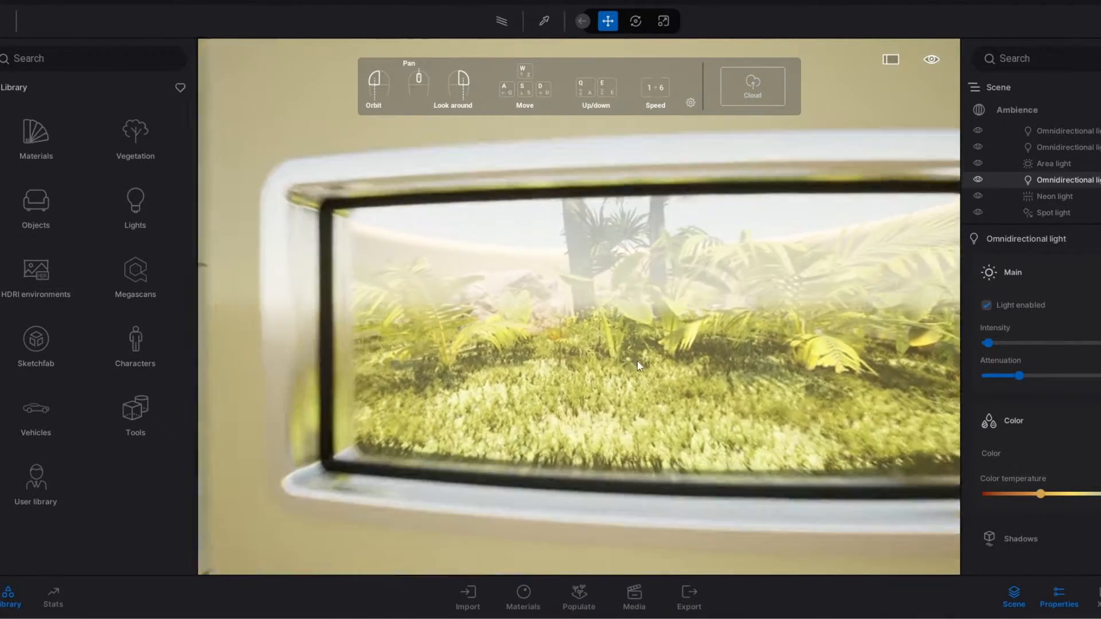
pyautogui.scroll(8, 638, 365)
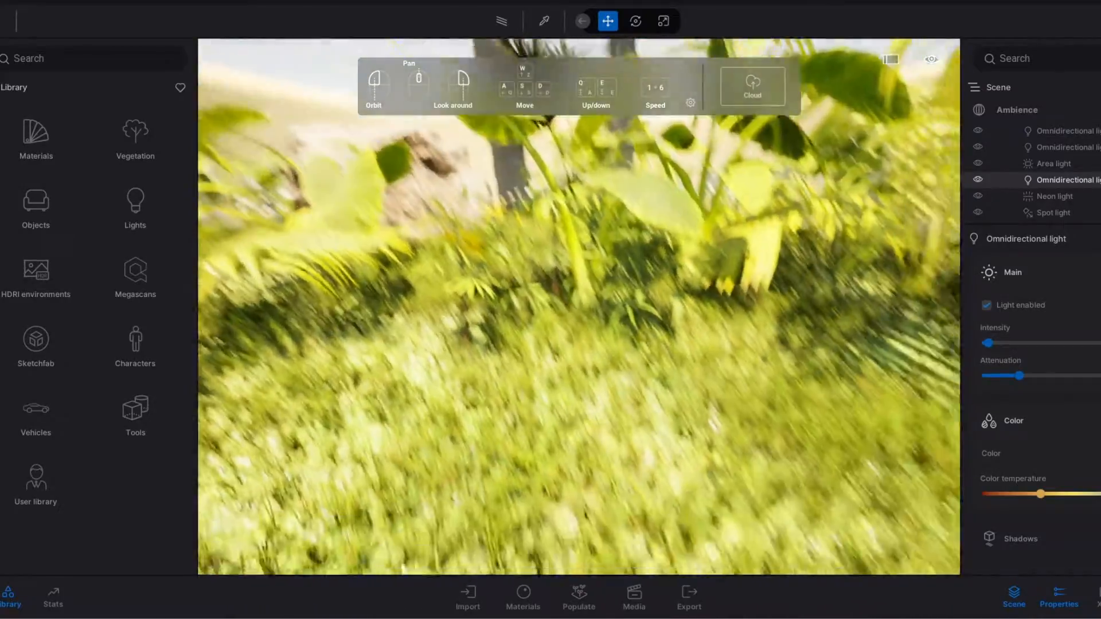
pyautogui.scroll(6, 603, 187)
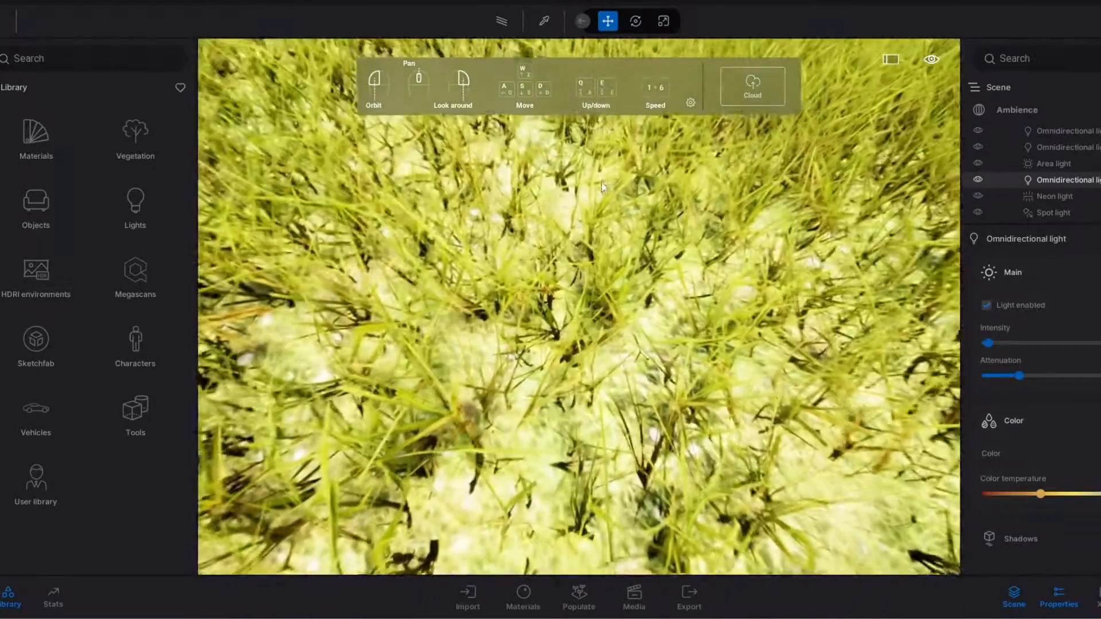
# Step: Back away from the grass and look around at the broad-leaved plants and palm trunks in the garden
pyautogui.scroll(-8, 603, 187)
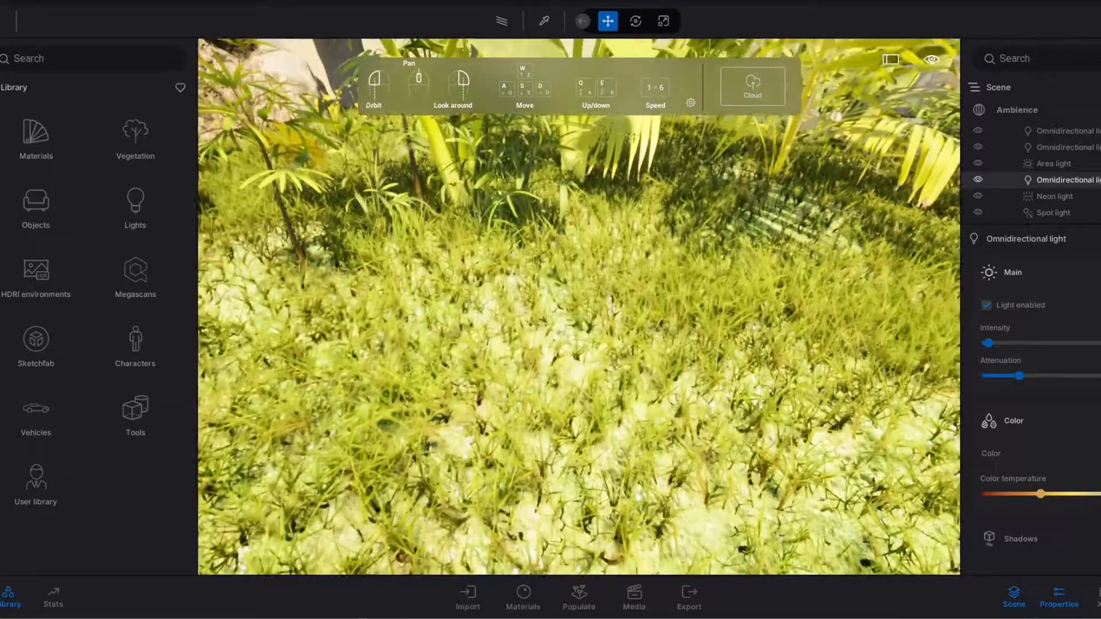
pyautogui.moveTo(579, 307)
pyautogui.mouseDown(button='right')
pyautogui.moveTo(599, 287)
pyautogui.moveTo(610, 301)
pyautogui.moveTo(711, 304)
pyautogui.moveTo(584, 298)
pyautogui.mouseUp(button='right')
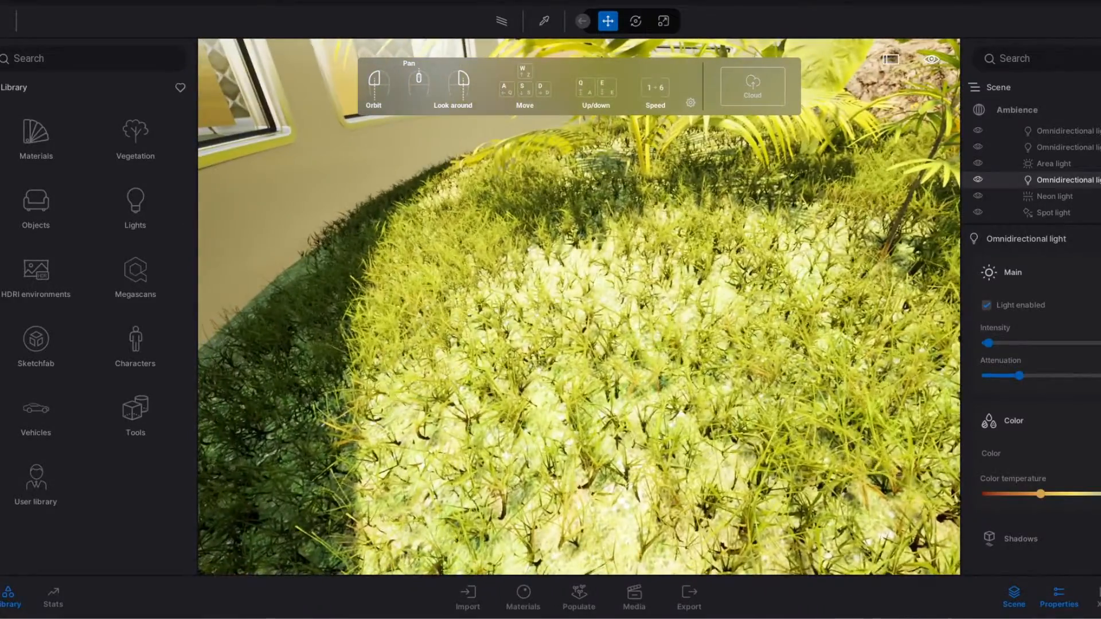
pyautogui.moveTo(688, 441); pyautogui.dragTo(825, 589, button='right')
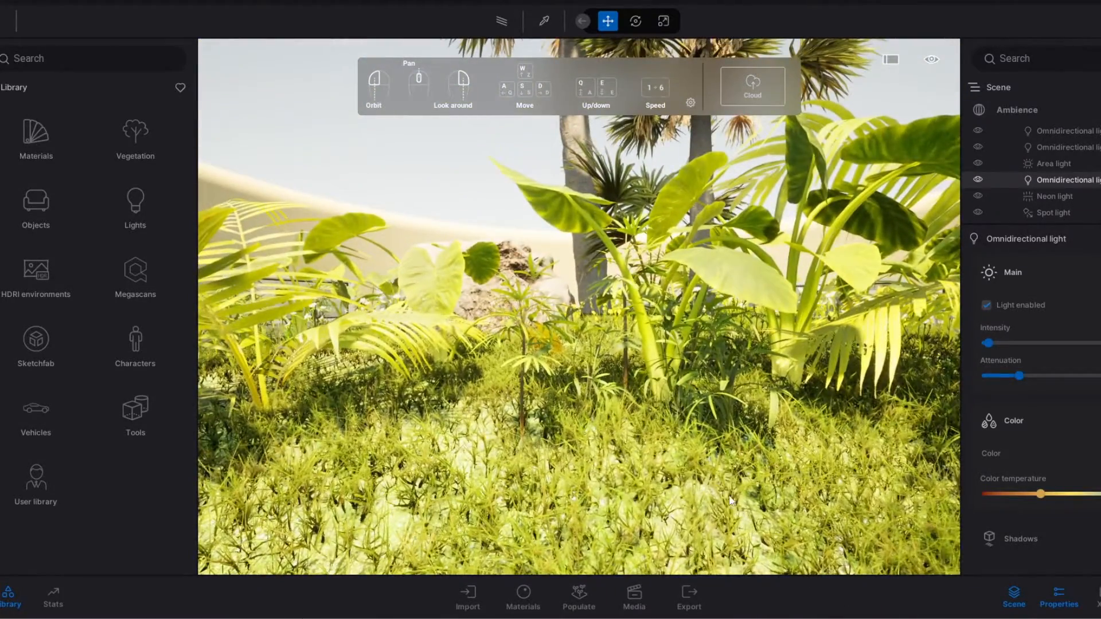
pyautogui.moveTo(731, 501); pyautogui.dragTo(714, 408, button='right')
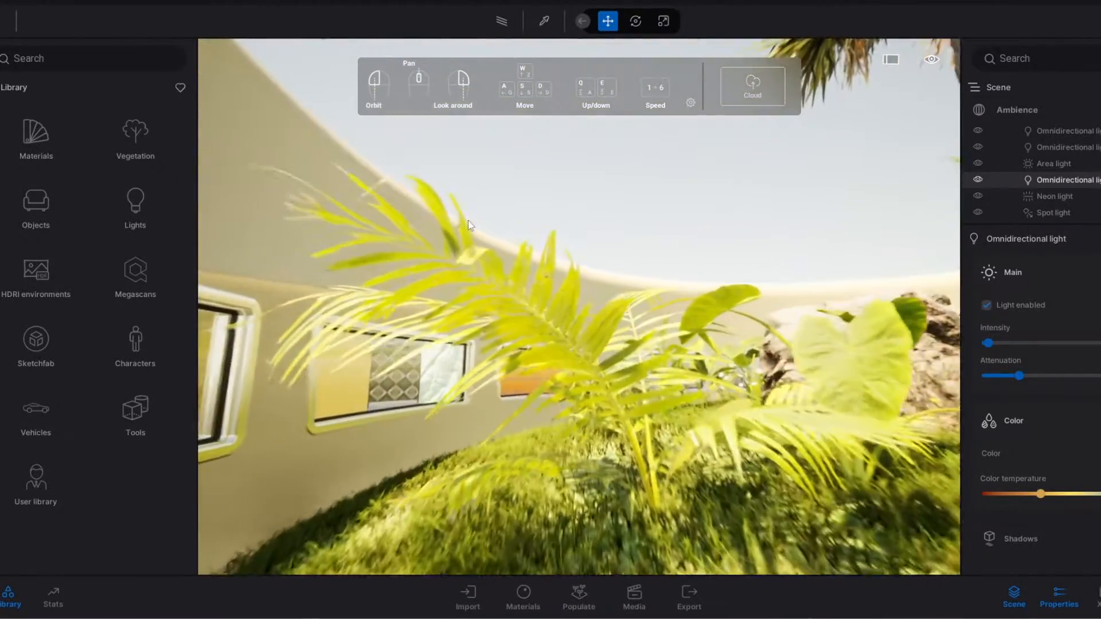
# Step: Examine the palm fronds beside the curved wall and its windows from several angles
pyautogui.moveTo(467, 220); pyautogui.dragTo(614, 290, button='right')
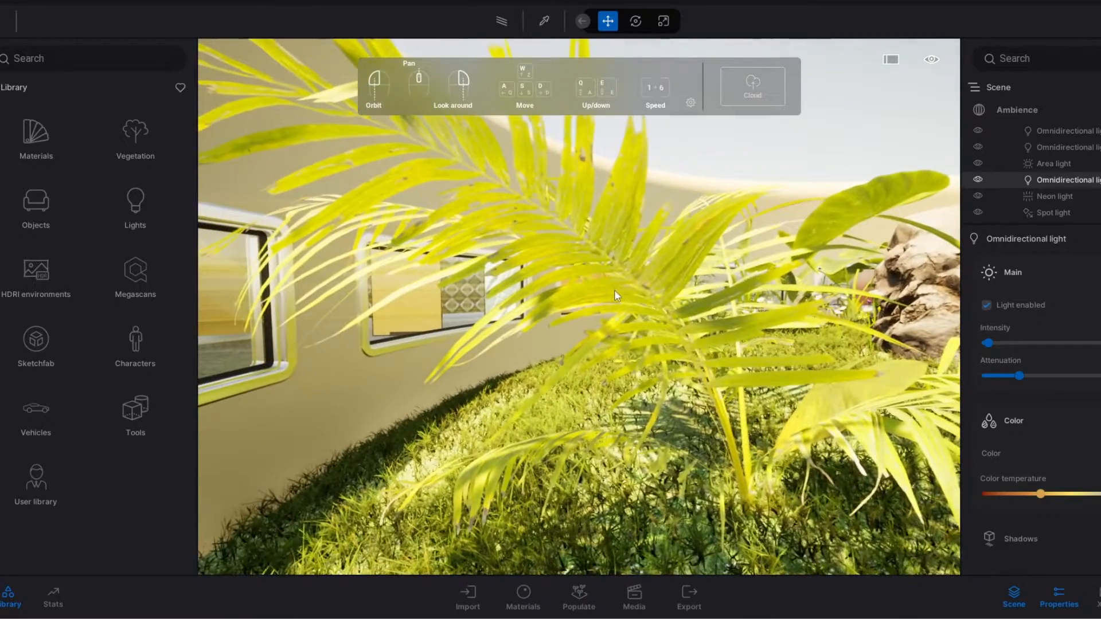
pyautogui.moveTo(635, 241); pyautogui.dragTo(643, 267, button='right')
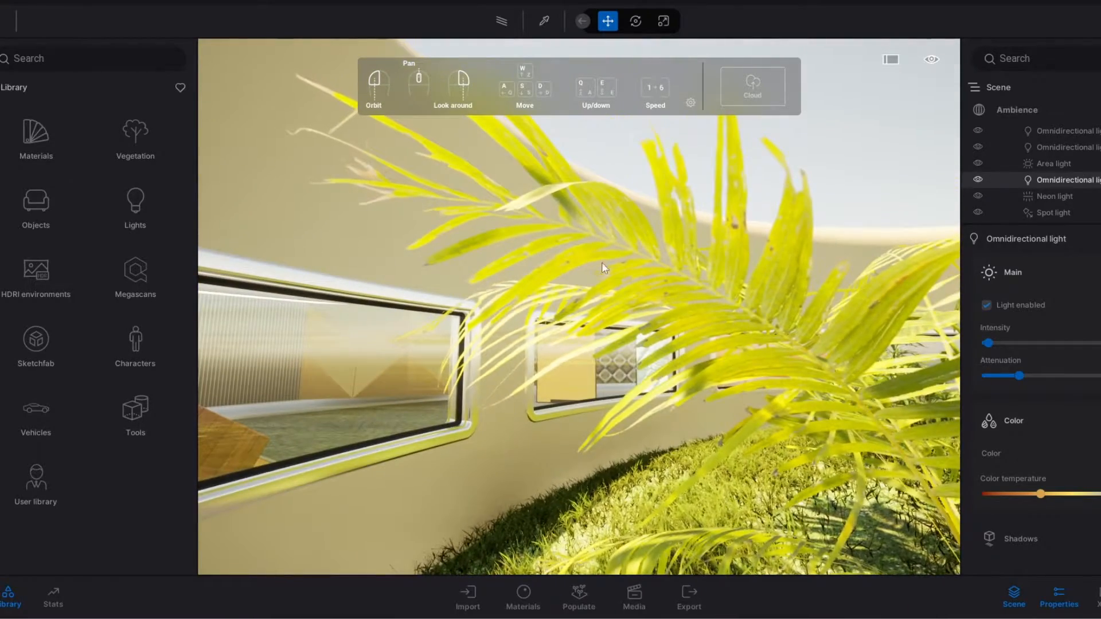
pyautogui.moveTo(670, 338); pyautogui.dragTo(721, 377, button='right')
pyautogui.moveTo(666, 295); pyautogui.dragTo(686, 363, button='middle')
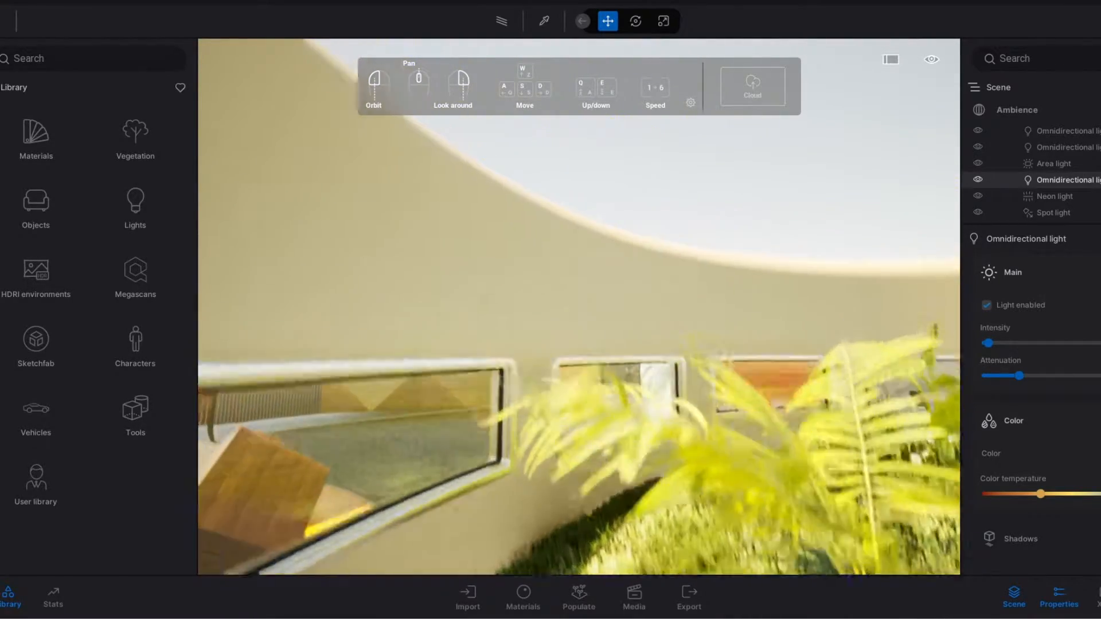
pyautogui.moveTo(613, 252); pyautogui.dragTo(594, 154, button='right')
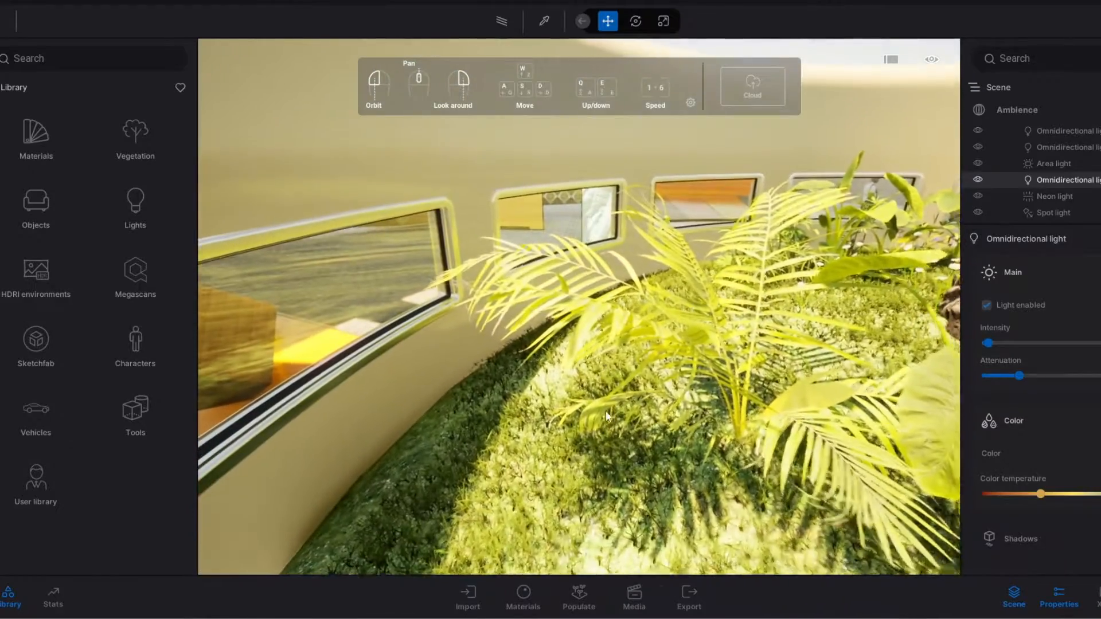
# Step: Turn across the garden past the window showing the car and face the large rock among the plants
pyautogui.moveTo(605, 408); pyautogui.dragTo(350, 281, button='right')
pyautogui.scroll(3, 581, 342)
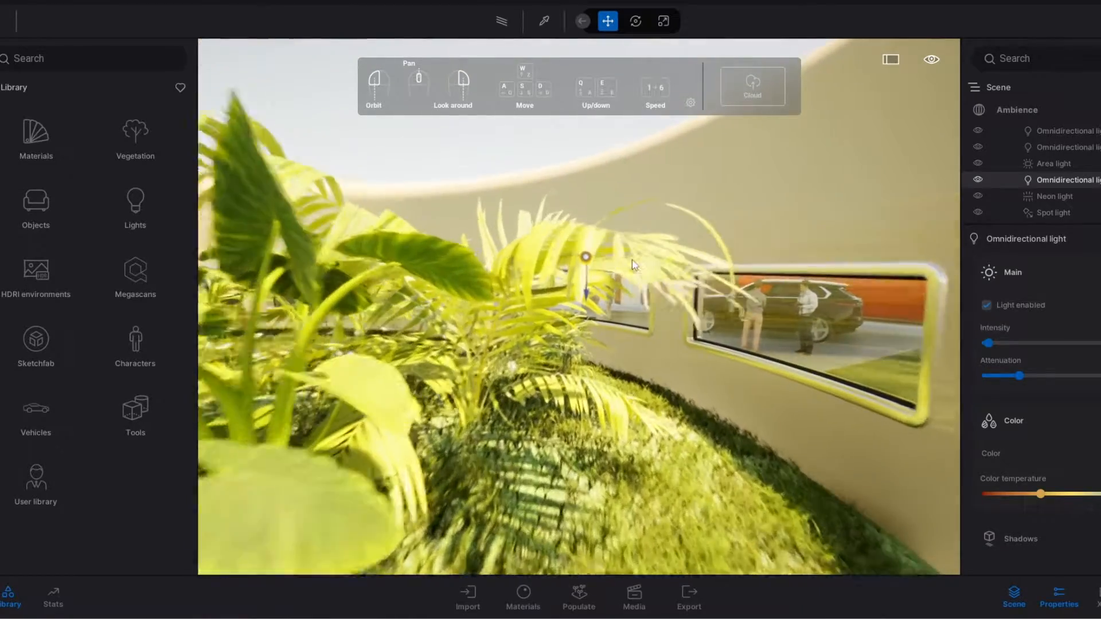
pyautogui.scroll(3, 631, 260)
pyautogui.scroll(-3, 631, 259)
pyautogui.moveTo(632, 260); pyautogui.dragTo(820, 319, button='right')
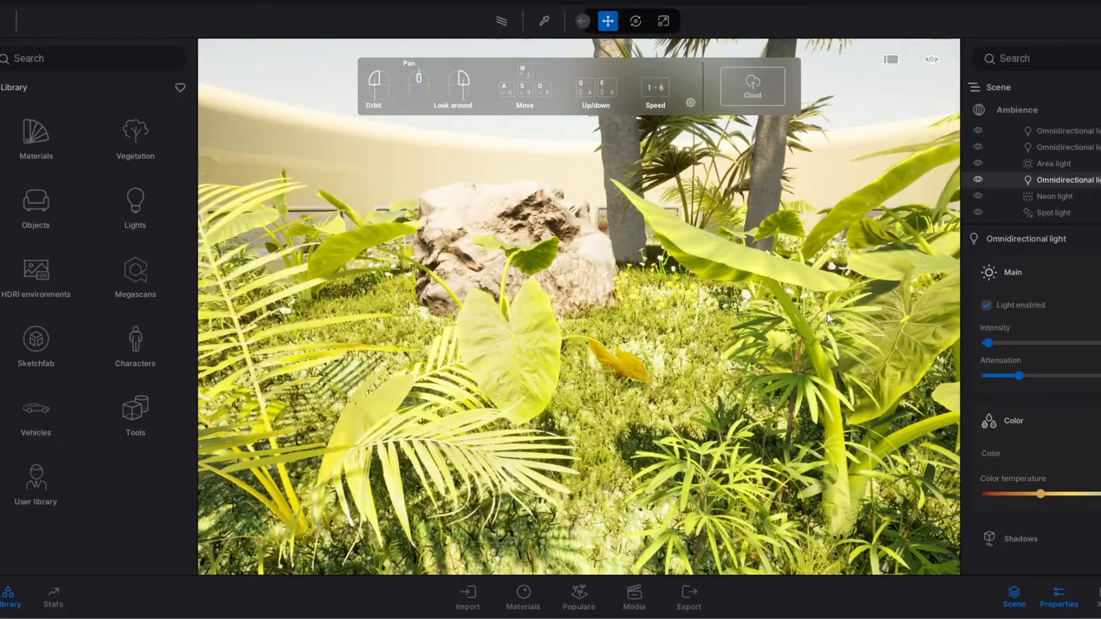
# Step: Move forward over the grass to the large rock and tilt the view up toward the palm trees
pyautogui.press('w')
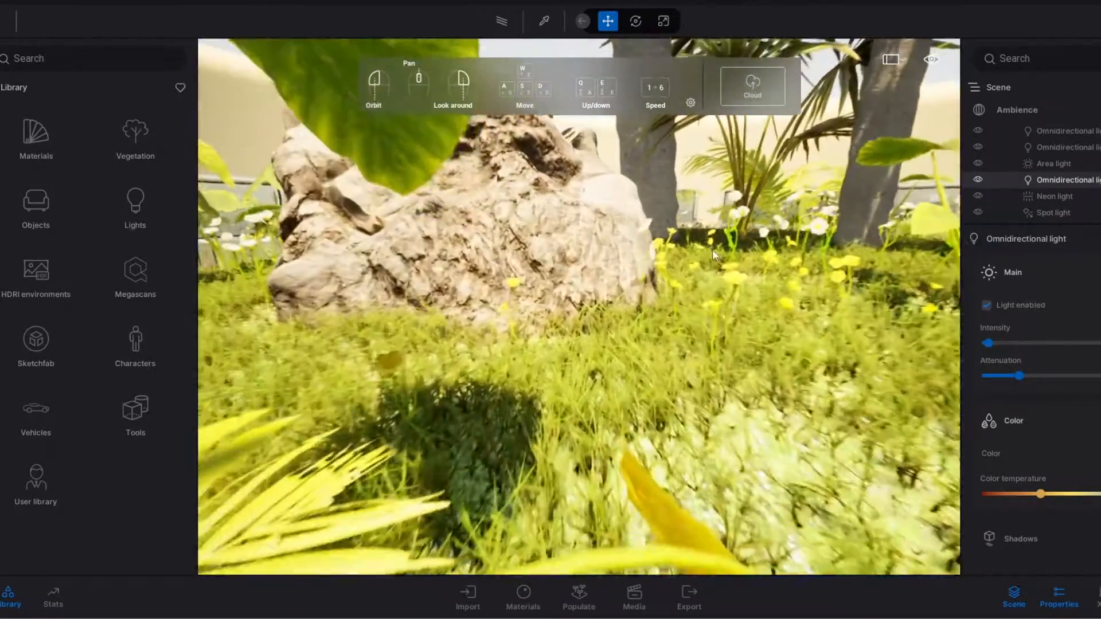
pyautogui.press('s')
pyautogui.press('w')
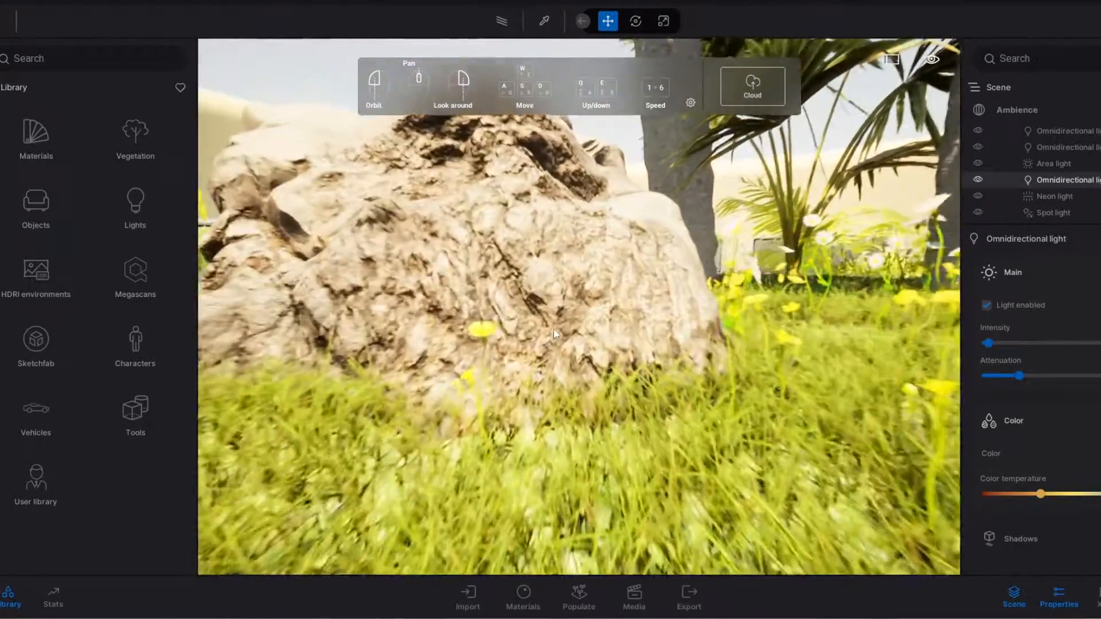
pyautogui.press('s')
pyautogui.moveTo(768, 395); pyautogui.dragTo(728, 361, button='right')
pyautogui.press('w')
pyautogui.press('s')
pyautogui.press('w')
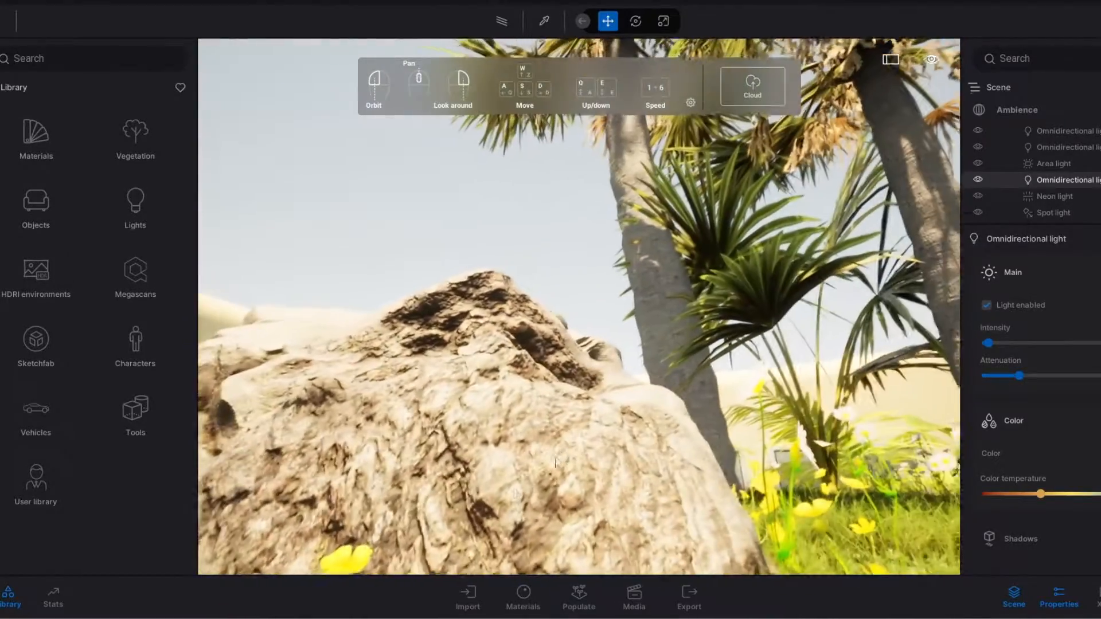
# Step: Inspect the rock's rough surface up close and back away until the whole rock is in view
pyautogui.press('w')
pyautogui.moveTo(604, 304); pyautogui.dragTo(562, 349, button='right')
pyautogui.press('s')
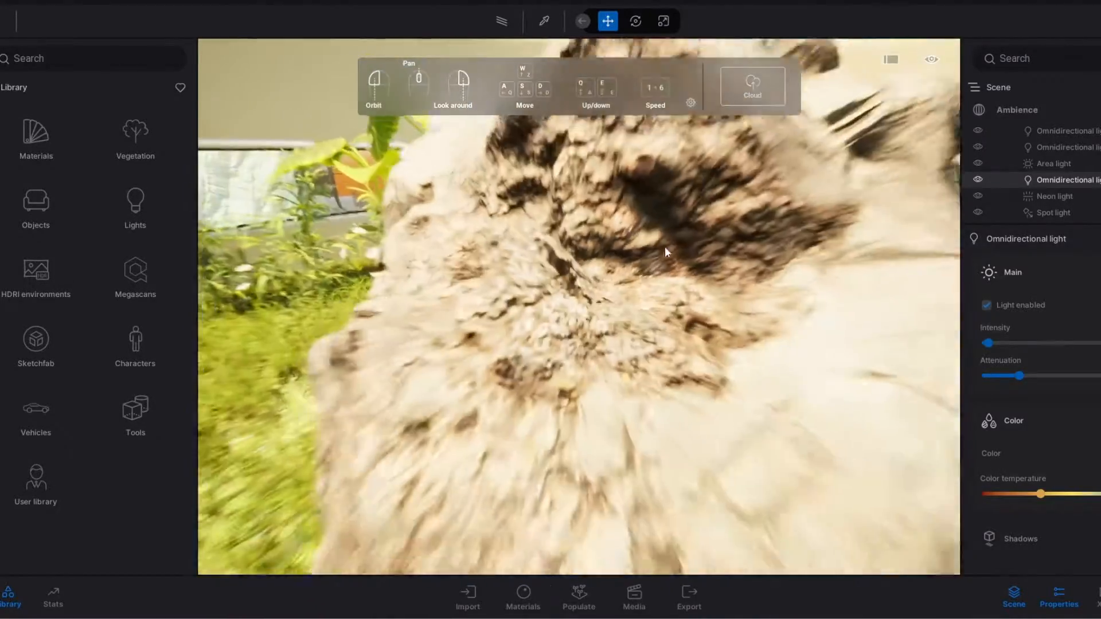
pyautogui.press('s')
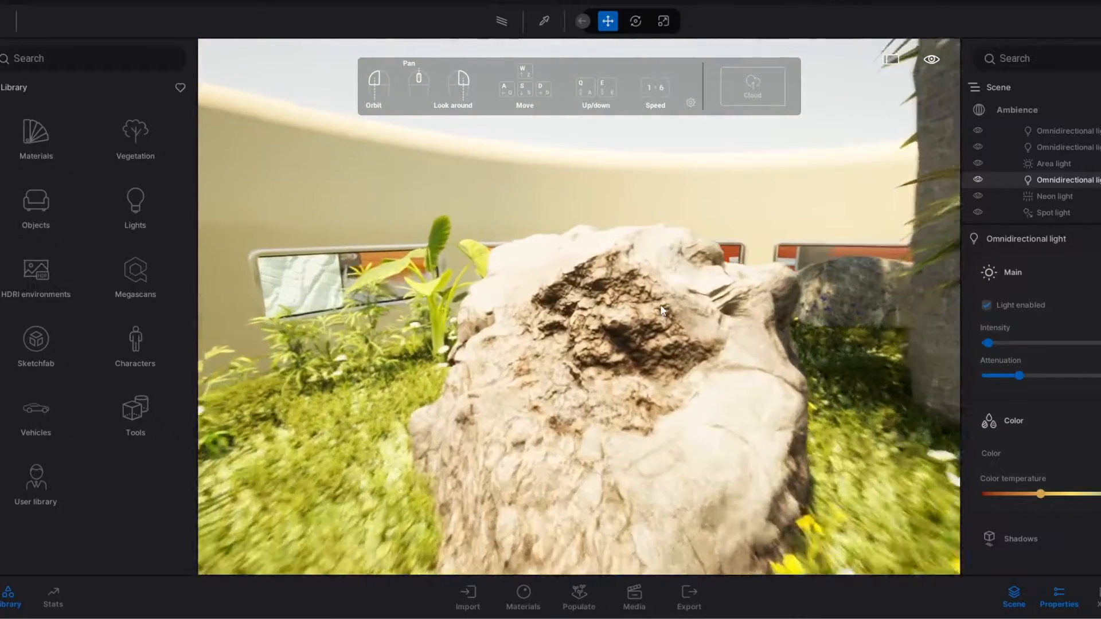
# Step: Move sideways back and forth in front of the rock to view it against the palm trunk
pyautogui.press('w')
pyautogui.press('d')
pyautogui.press('a')
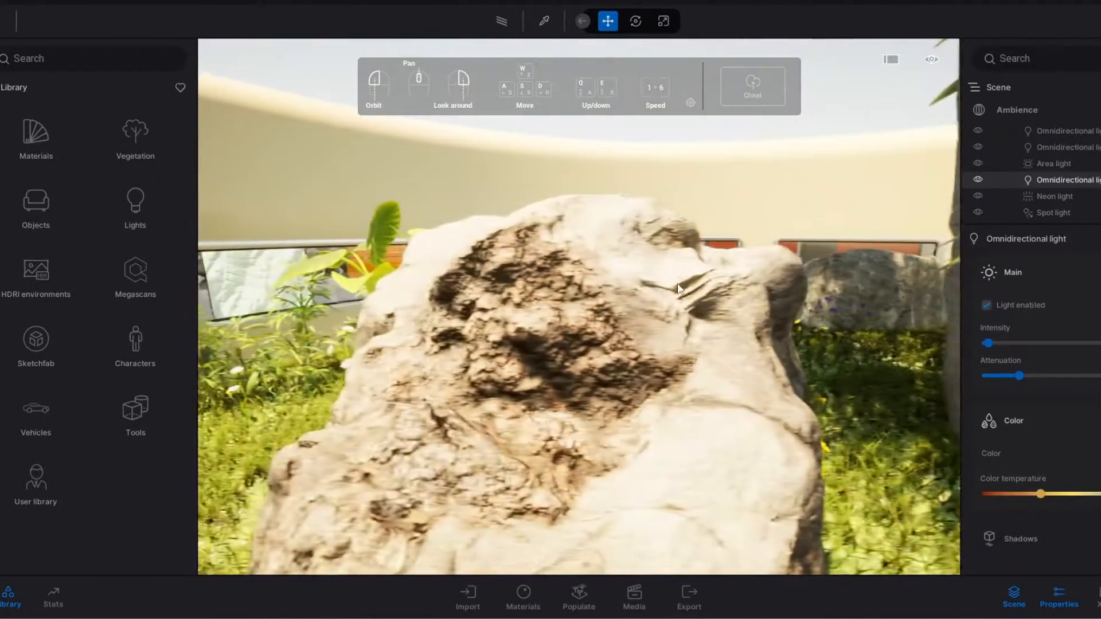
pyautogui.press('a')
pyautogui.press('d')
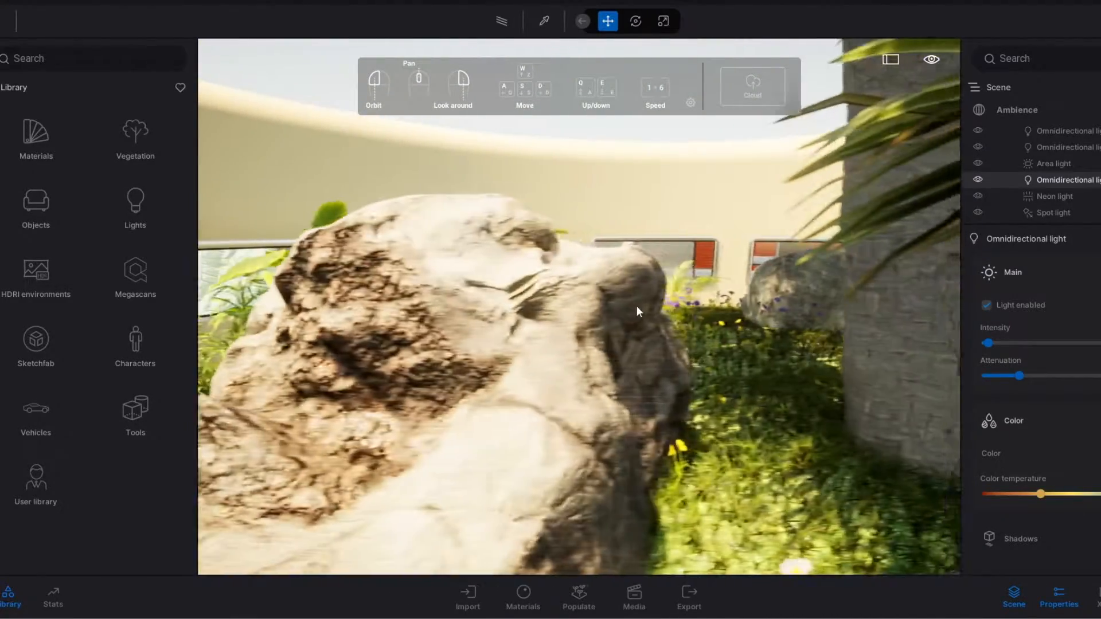
pyautogui.press('a')
pyautogui.press('d')
pyautogui.press('s')
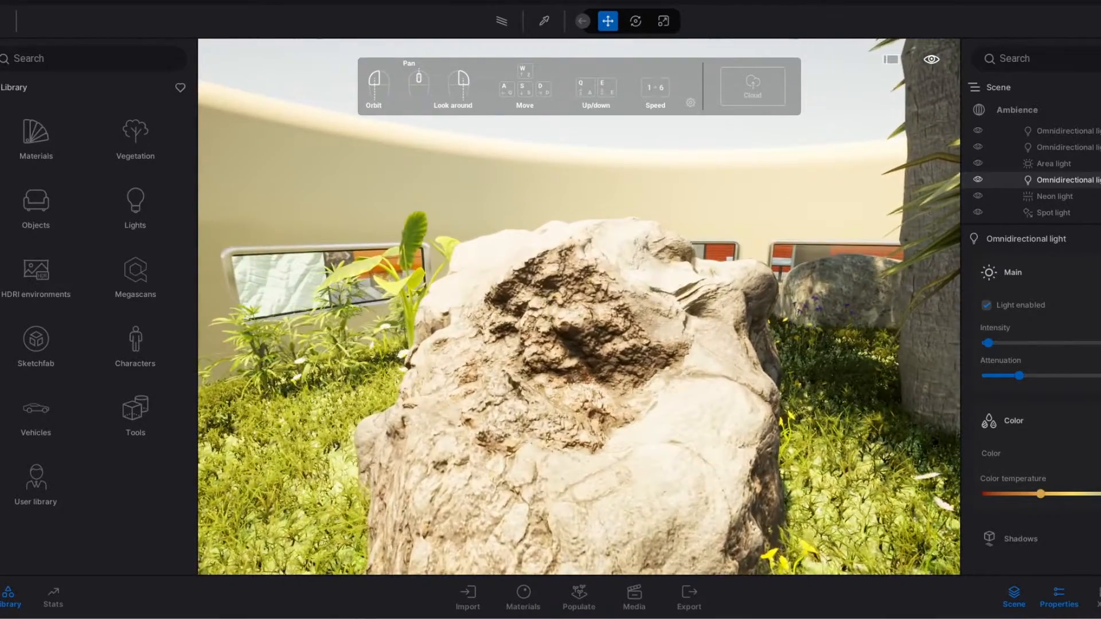
# Step: View the palm trunk behind the rock and move forward to the palm trees and white daisies
pyautogui.moveTo(625, 274); pyautogui.dragTo(782, 195, button='right')
pyautogui.press('w')
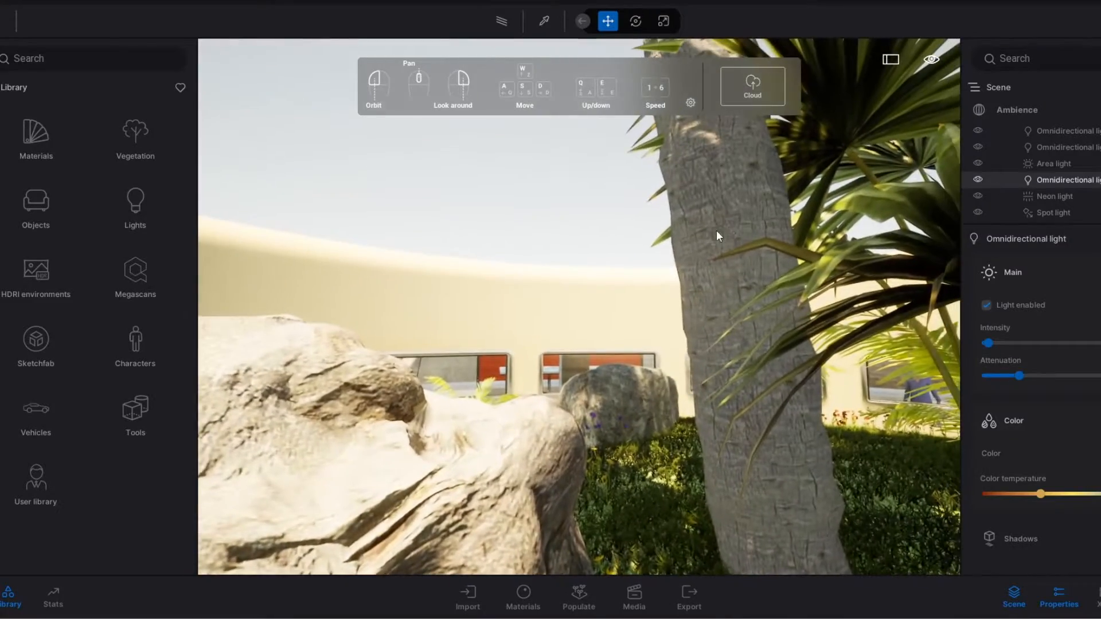
pyautogui.moveTo(716, 230); pyautogui.dragTo(742, 223, button='right')
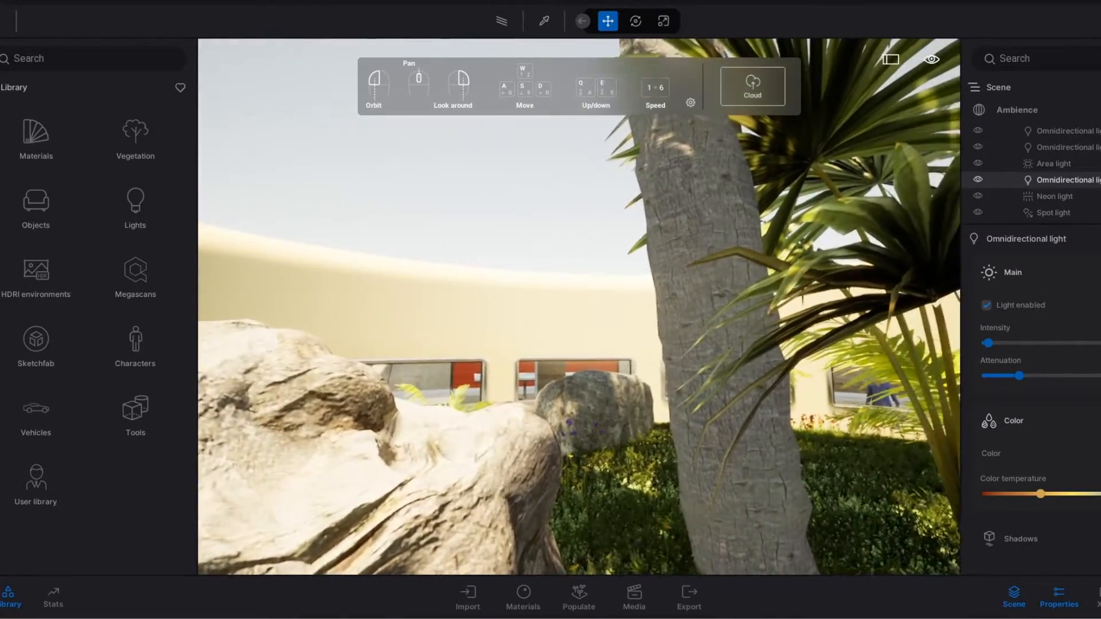
pyautogui.press('s')
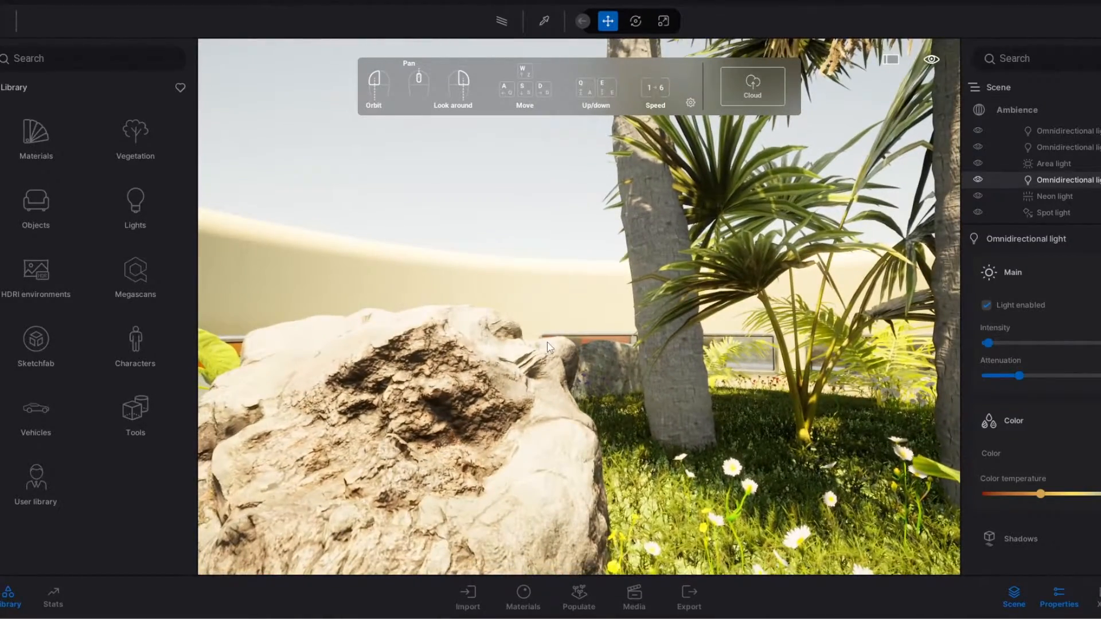
pyautogui.moveTo(577, 327)
pyautogui.mouseDown(button='right')
pyautogui.moveTo(651, 454)
pyautogui.moveTo(580, 321)
pyautogui.moveTo(585, 307)
pyautogui.mouseUp(button='right')
pyautogui.press('w')
pyautogui.press('w')
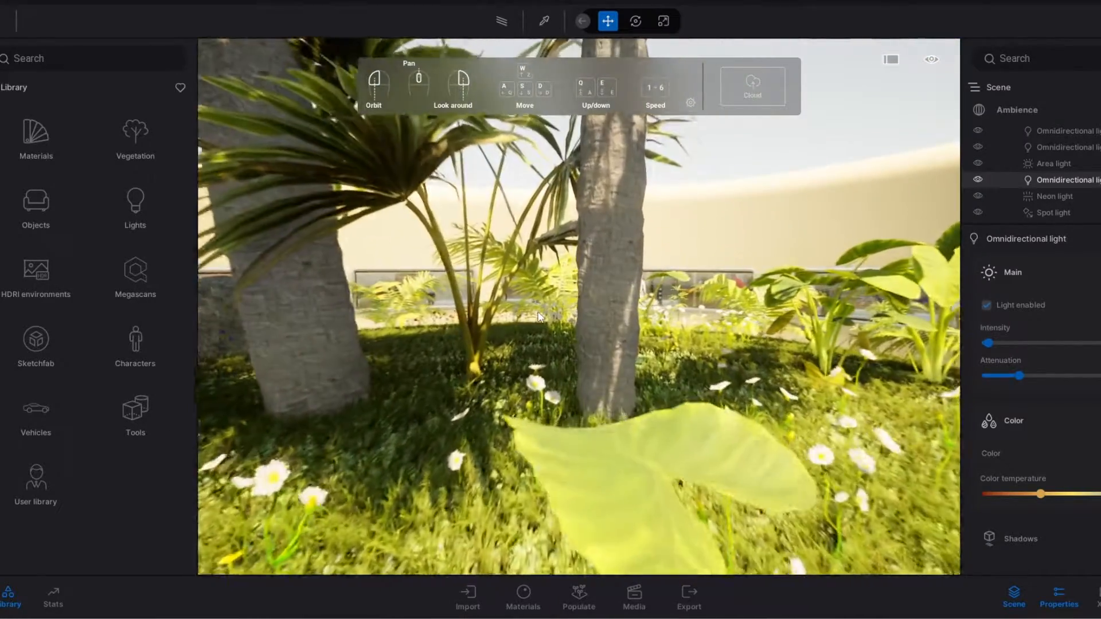
# Step: Move sideways past the rock and flowers, and turn the view along the curved wall and sky
pyautogui.press('a')
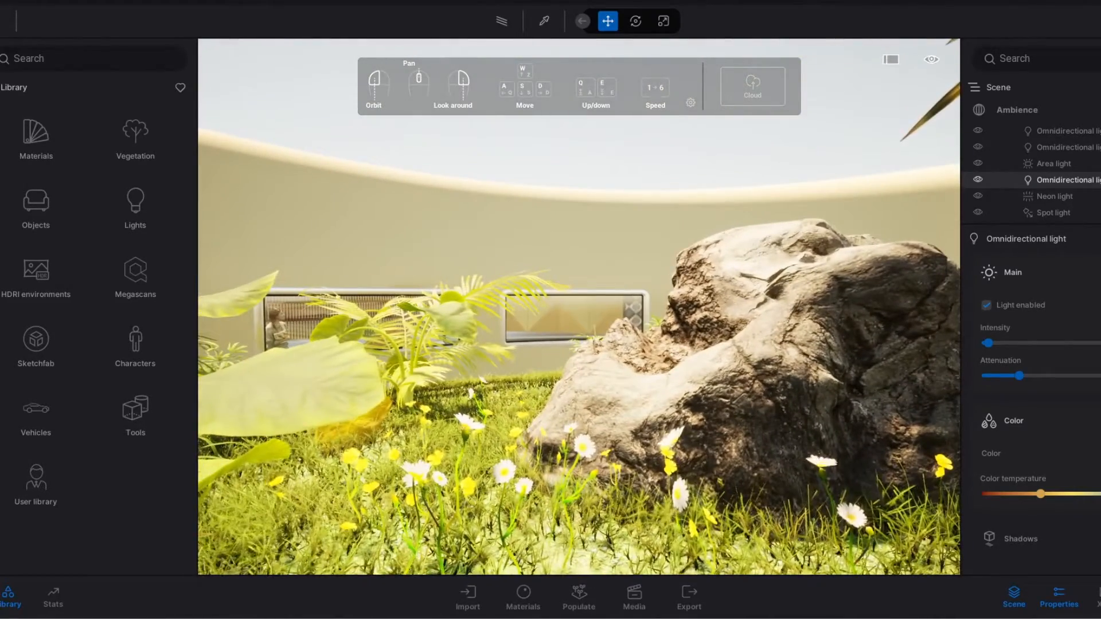
pyautogui.press('a')
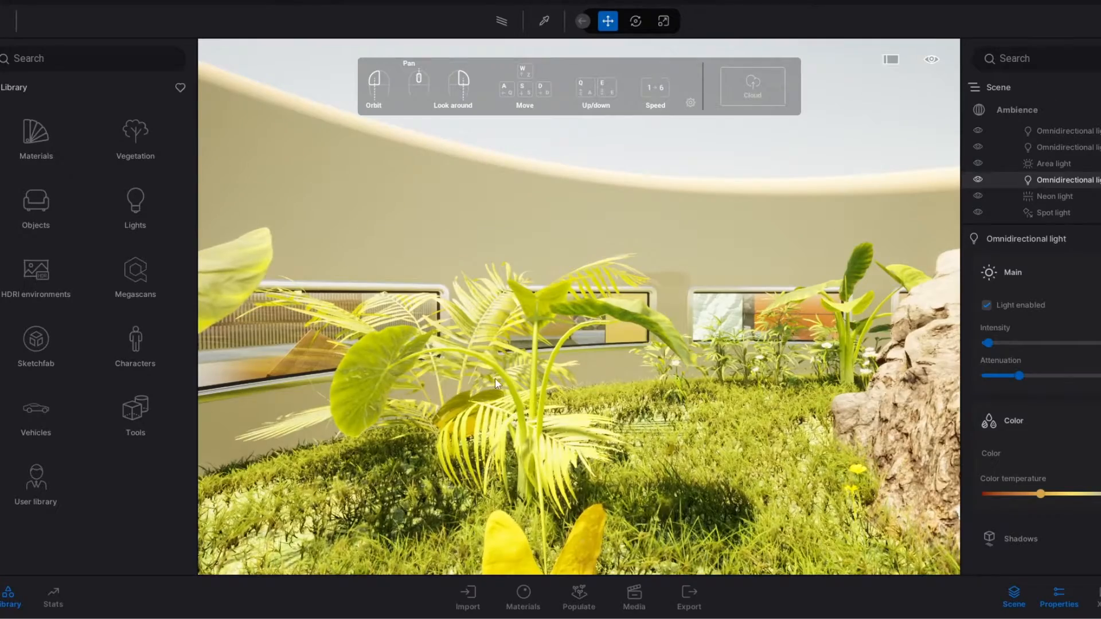
pyautogui.moveTo(564, 408); pyautogui.dragTo(854, 418, button='right')
pyautogui.press('w')
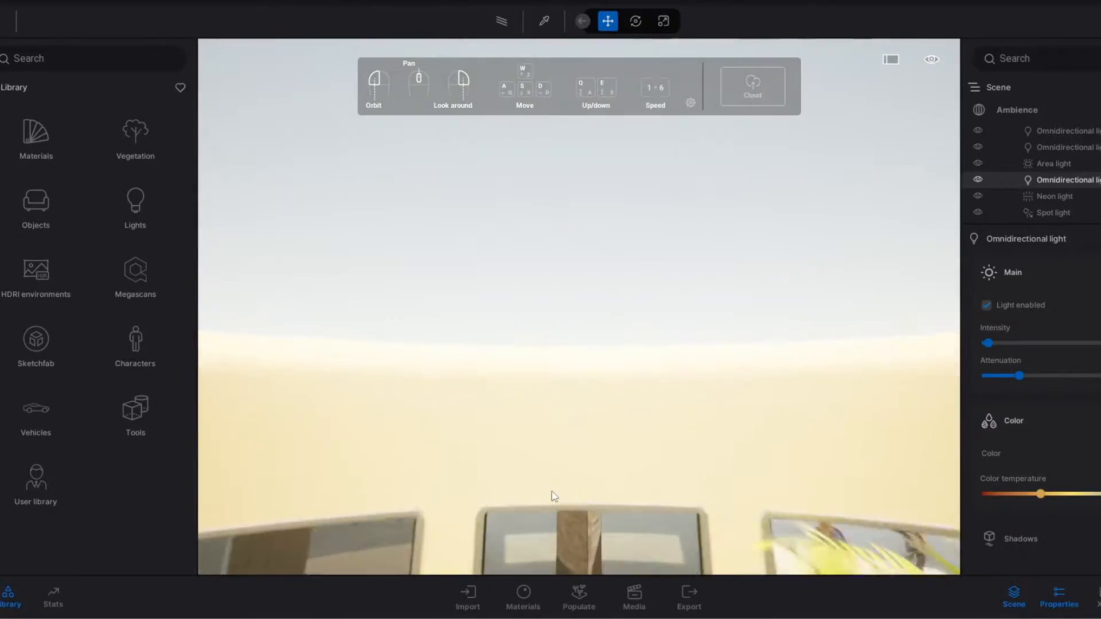
pyautogui.moveTo(504, 171); pyautogui.dragTo(363, 155, button='right')
# Step: Look down at the shaded ground cover under the palms and move to the purple flowers beside the rock
pyautogui.moveTo(701, 525); pyautogui.dragTo(848, 513, button='right')
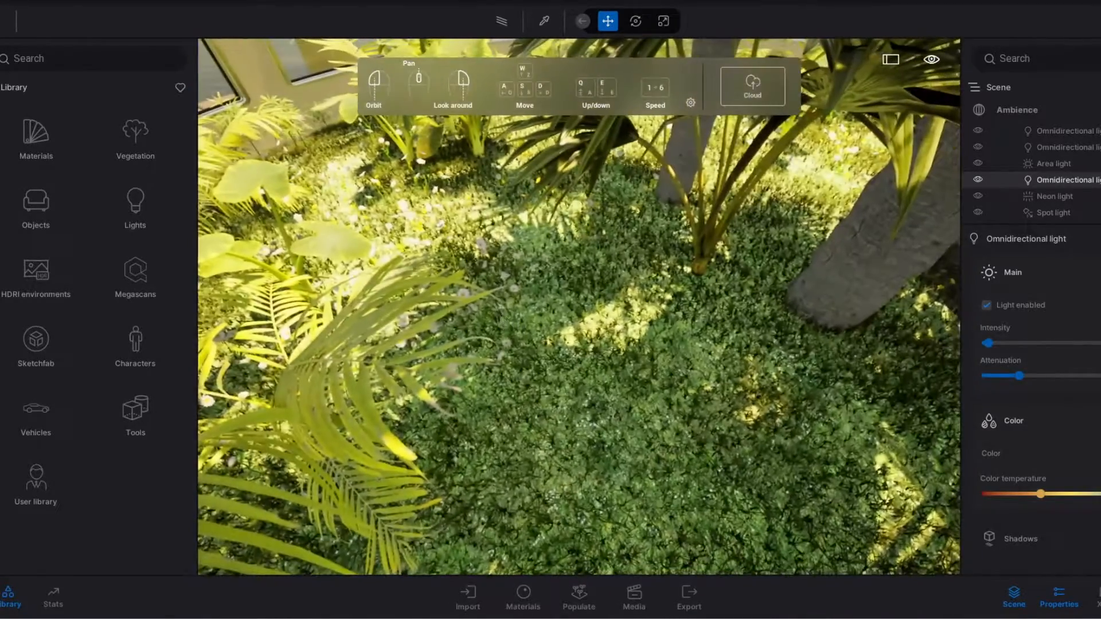
pyautogui.moveTo(355, 321); pyautogui.dragTo(593, 291, button='right')
pyautogui.press('w')
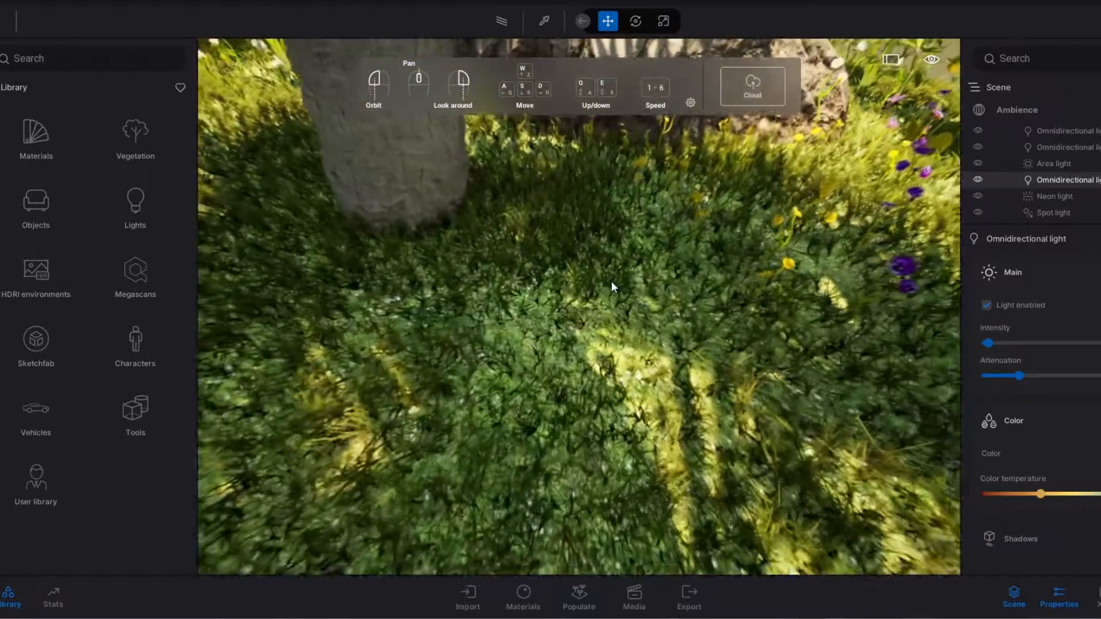
pyautogui.press('w')
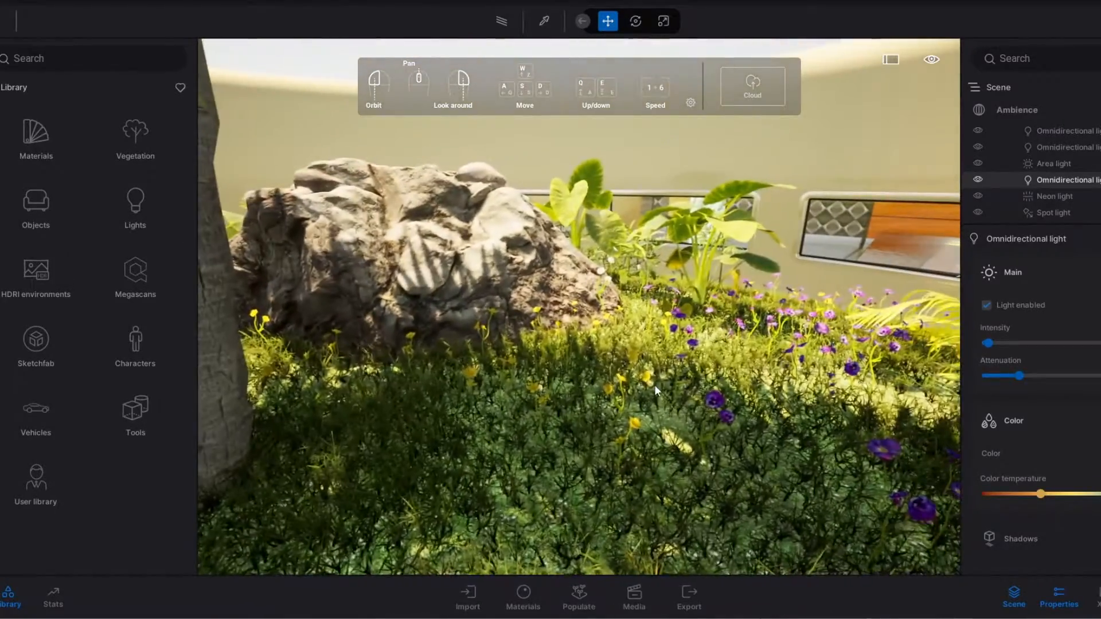
pyautogui.press('w')
pyautogui.press('s')
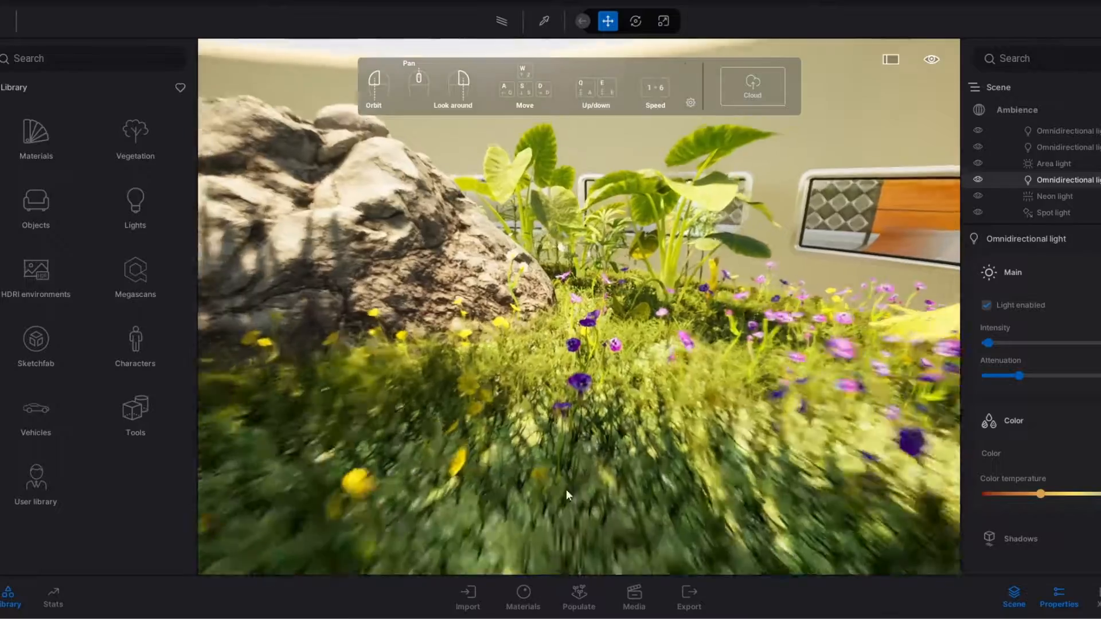
# Step: Lower and raise the camera over the purple flowers beside the rock, and turn the view past the broad-leaved plants
pyautogui.press('q')
pyautogui.press('e')
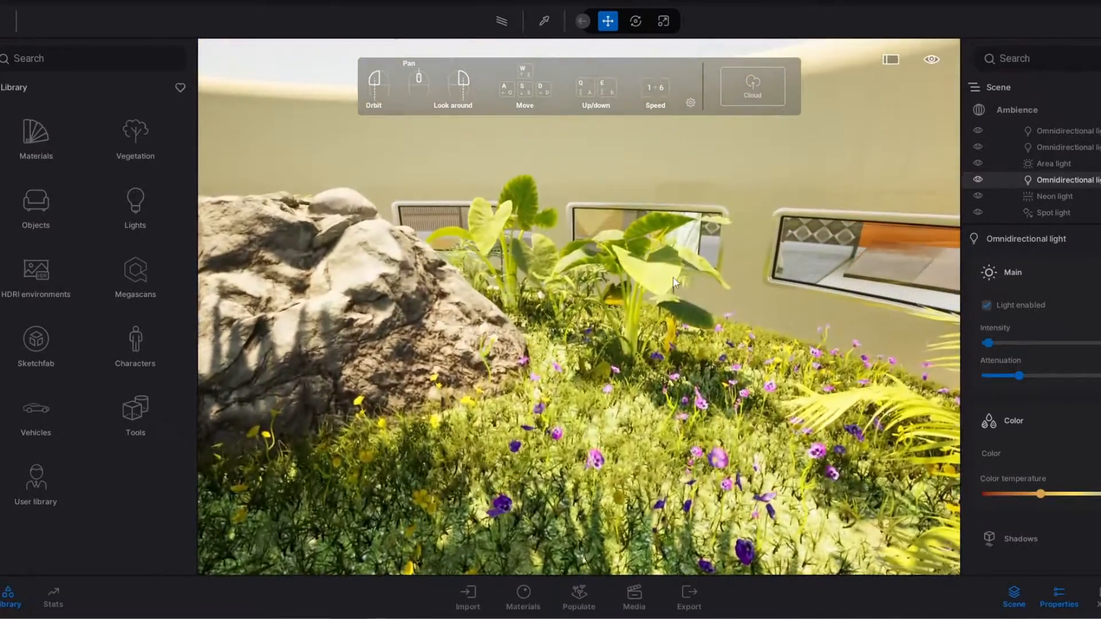
pyautogui.press('e')
pyautogui.press('d')
pyautogui.moveTo(673, 277); pyautogui.dragTo(736, 325, button='right')
# Step: Move sideways past the flowers and back away to view the palm trunks with both rocks
pyautogui.press('d')
pyautogui.press('w')
pyautogui.press('s')
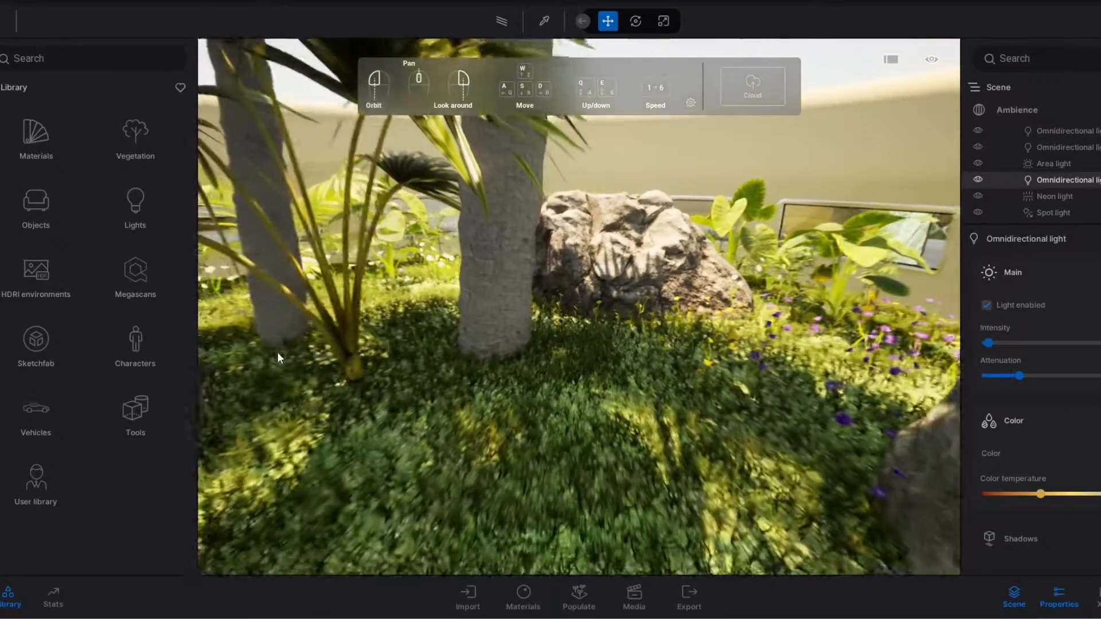
pyautogui.press('s')
pyautogui.press('s')
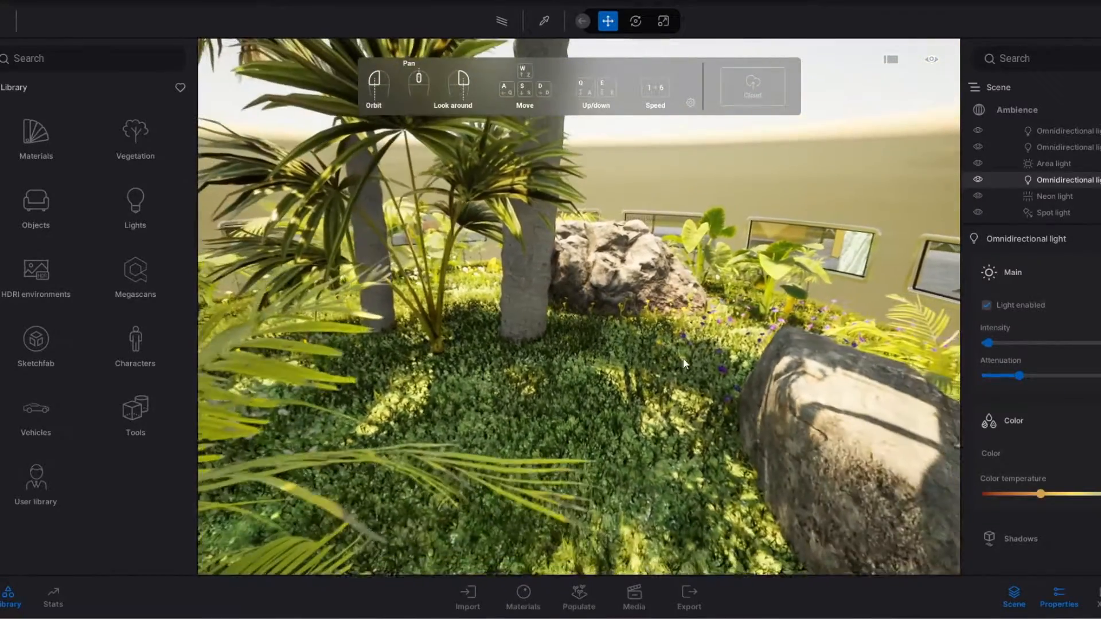
# Step: Move sideways back and forth behind the palm fronds, and advance to the shadowed foreground rock
pyautogui.press('d')
pyautogui.press('a')
pyautogui.press('d')
pyautogui.press('a')
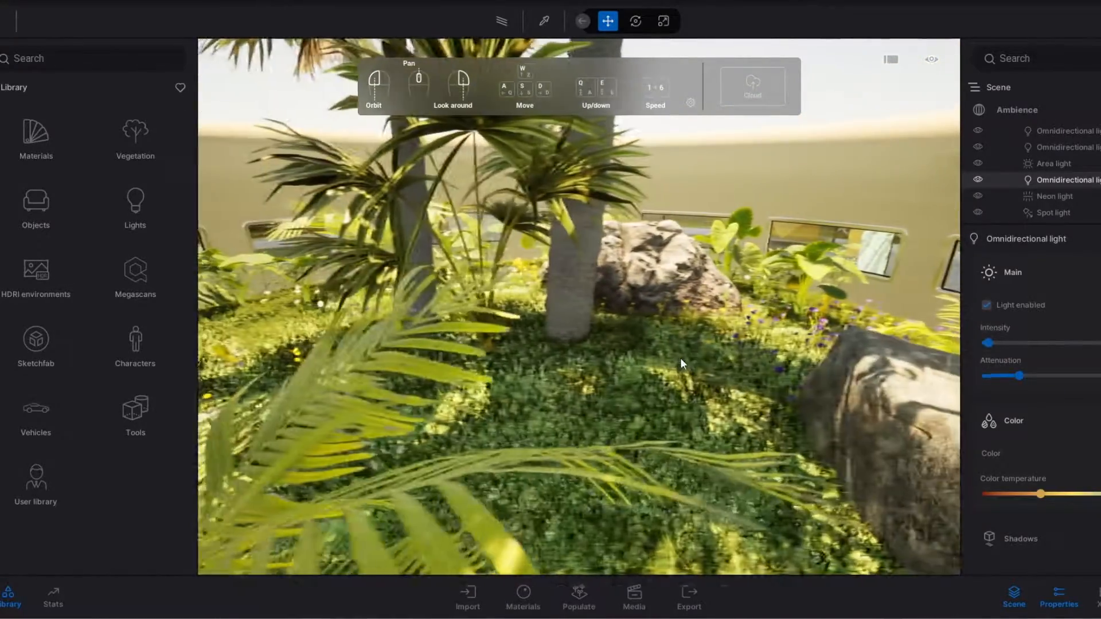
pyautogui.press('d')
pyautogui.press('w')
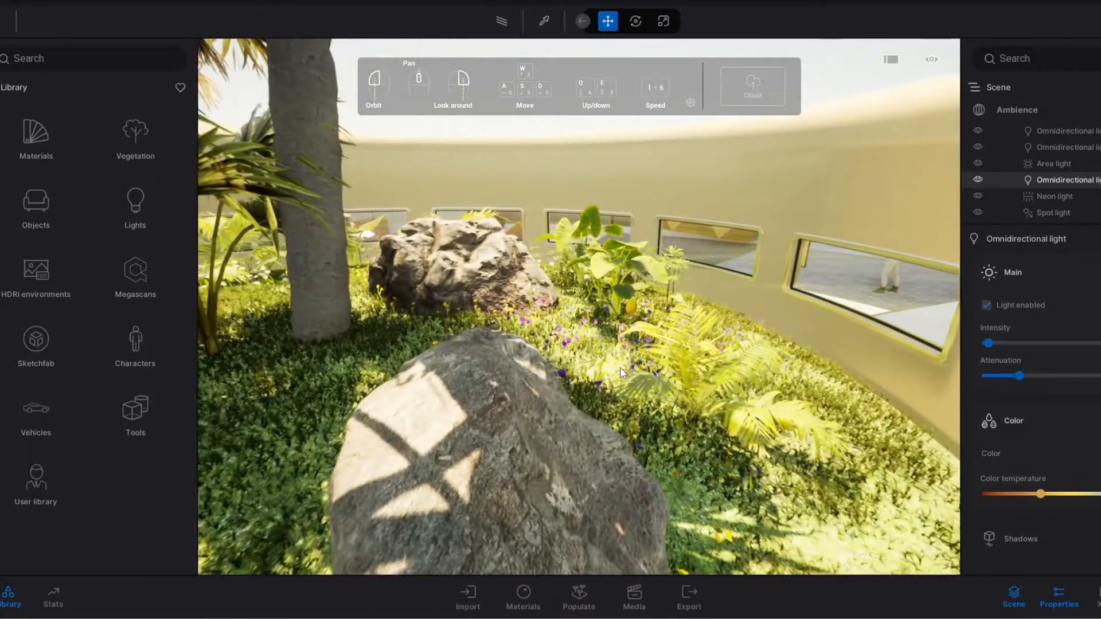
# Step: Turn the view from the foreground rock to the palms and move over the ground cover with red flowers
pyautogui.moveTo(638, 368); pyautogui.dragTo(660, 349, button='right')
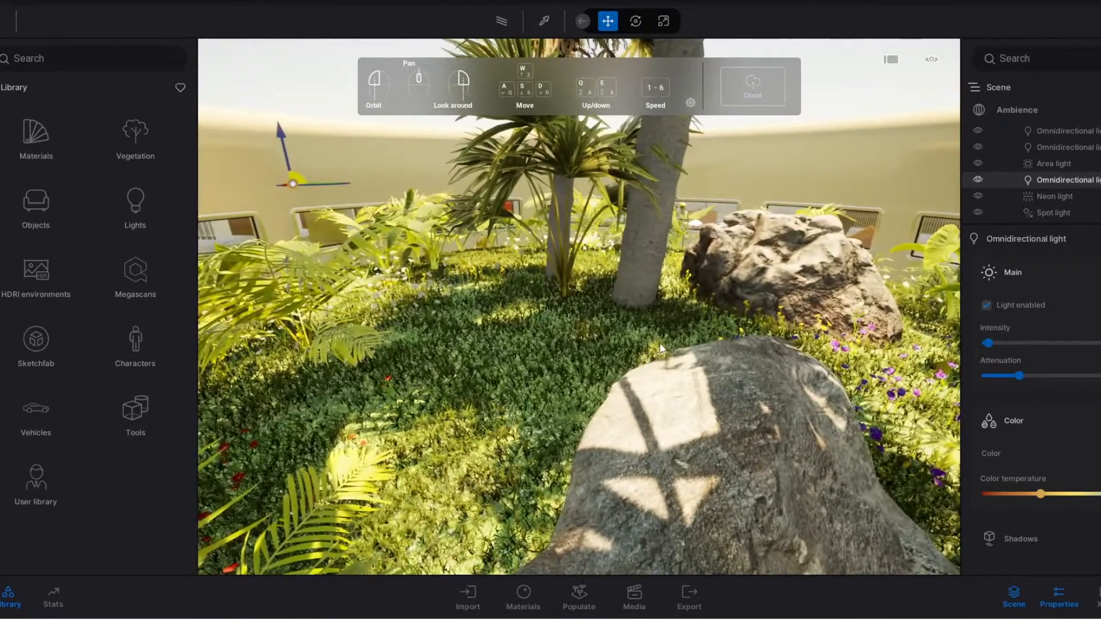
pyautogui.press('a')
pyautogui.press('w')
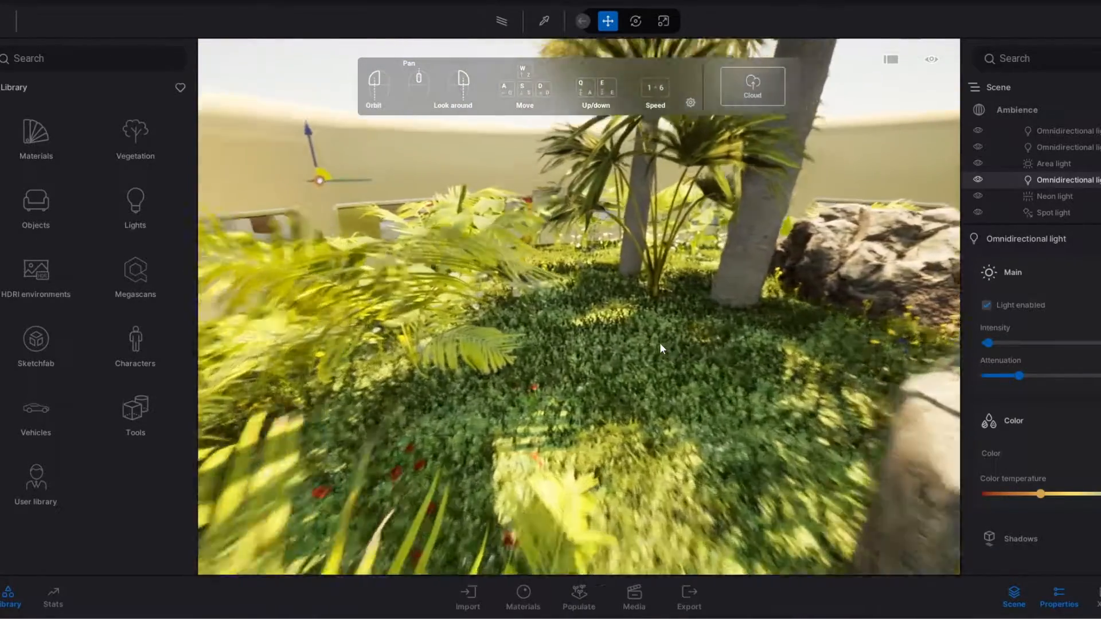
# Step: Lower the camera into the grass for a close look at the blades and raise it above the ground cover
pyautogui.press('q')
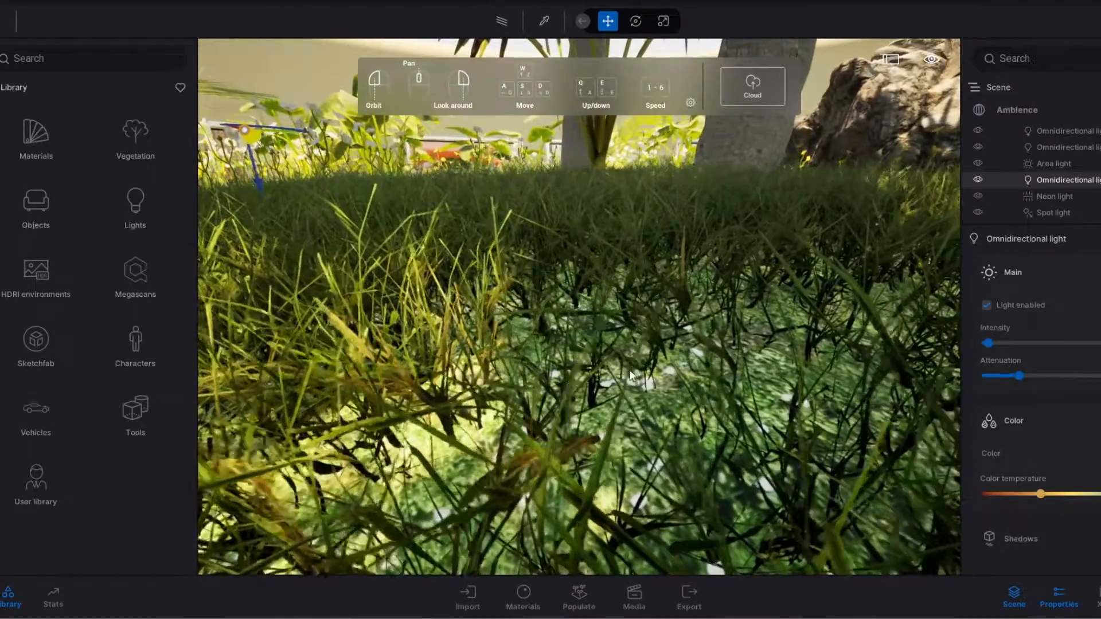
pyautogui.press('e')
pyautogui.press('q')
pyautogui.press('e')
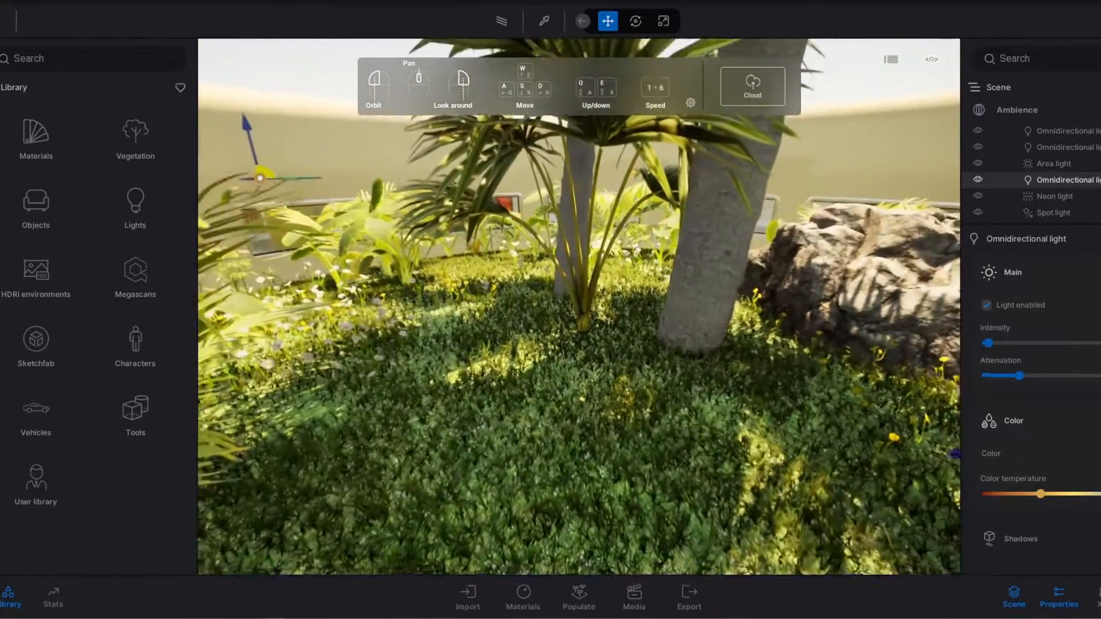
pyautogui.press('e')
# Step: Look down at the ground cover between the rocks, and move forward to the palm trunk and back
pyautogui.moveTo(596, 240); pyautogui.dragTo(597, 210, button='right')
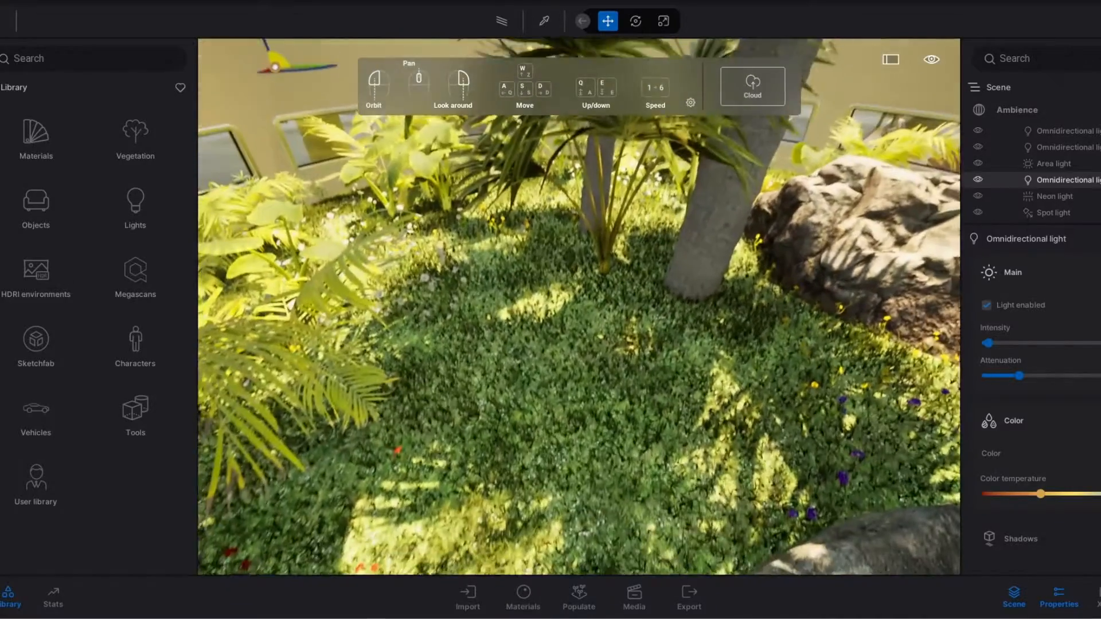
pyautogui.moveTo(579, 307); pyautogui.dragTo(566, 337, button='right')
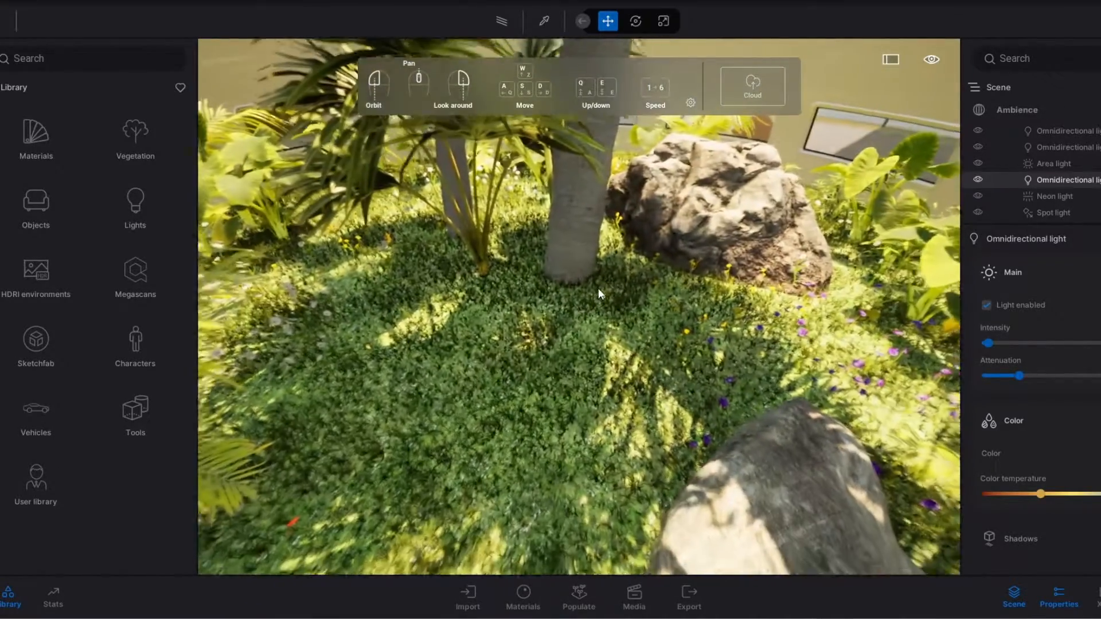
pyautogui.moveTo(597, 289)
pyautogui.mouseDown()
pyautogui.moveTo(550, 300)
pyautogui.moveTo(602, 283)
pyautogui.mouseUp()
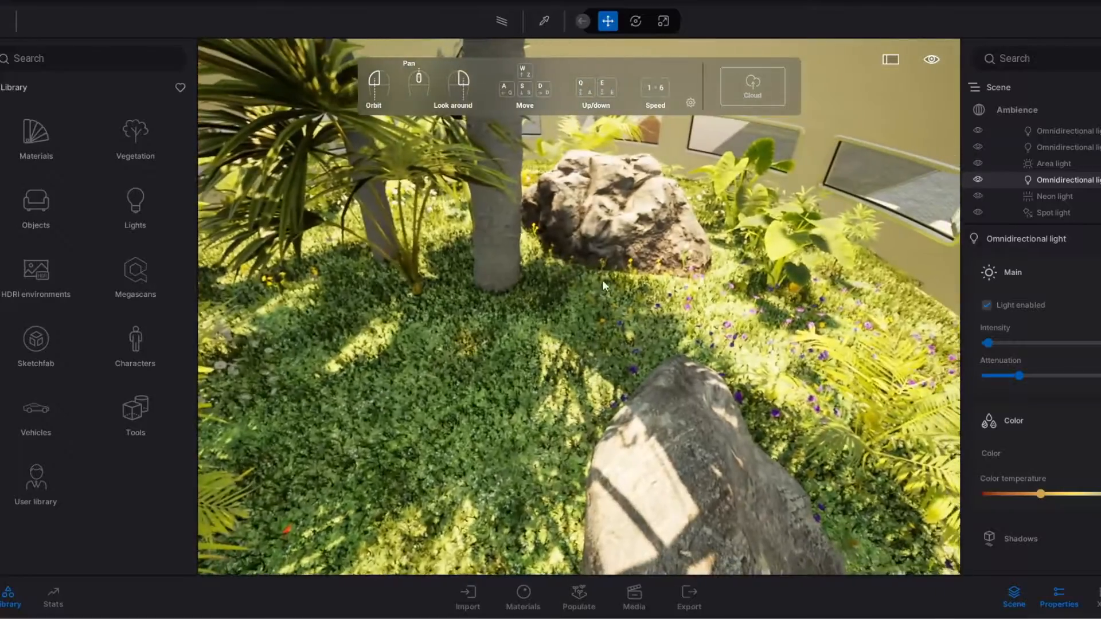
pyautogui.press('w')
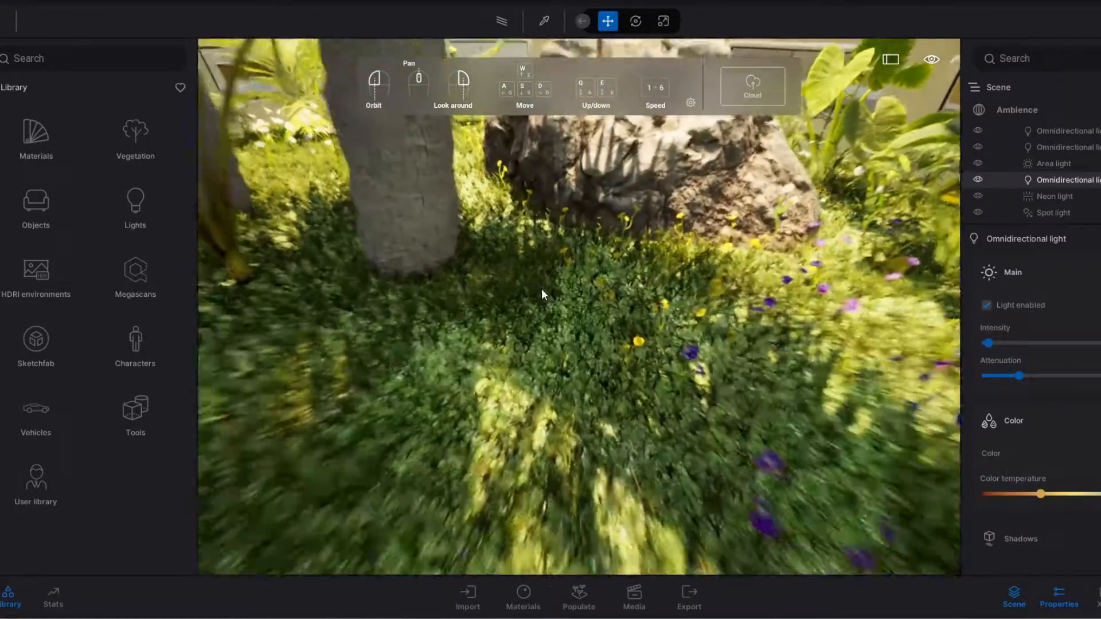
pyautogui.press('s')
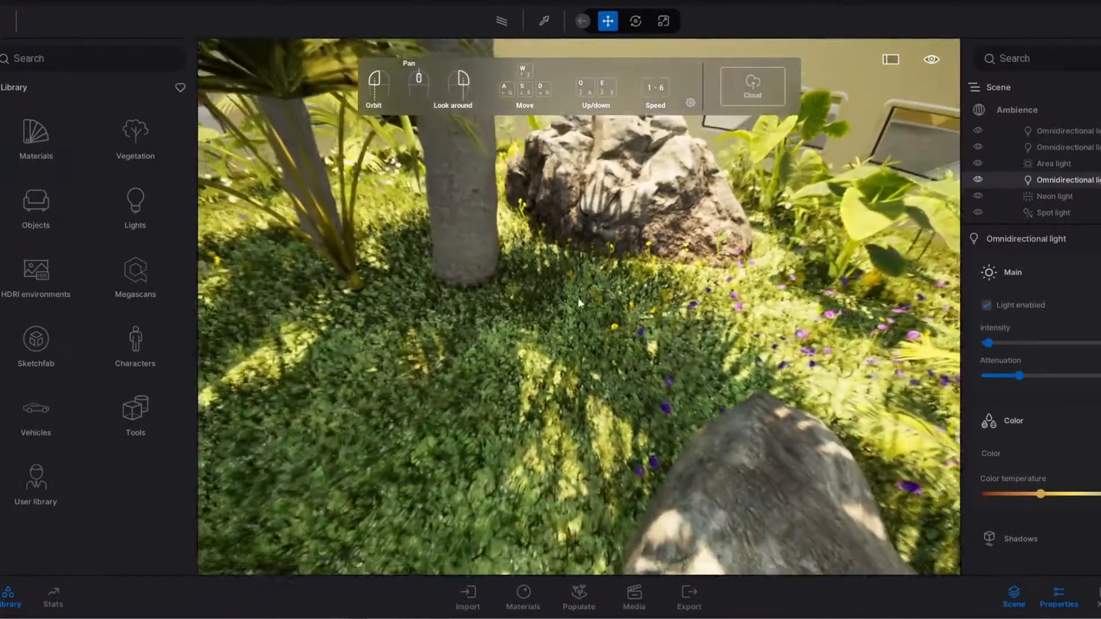
# Step: Back away from the ground cover and move in and out in front of the palm trees
pyautogui.press('s')
pyautogui.press('s')
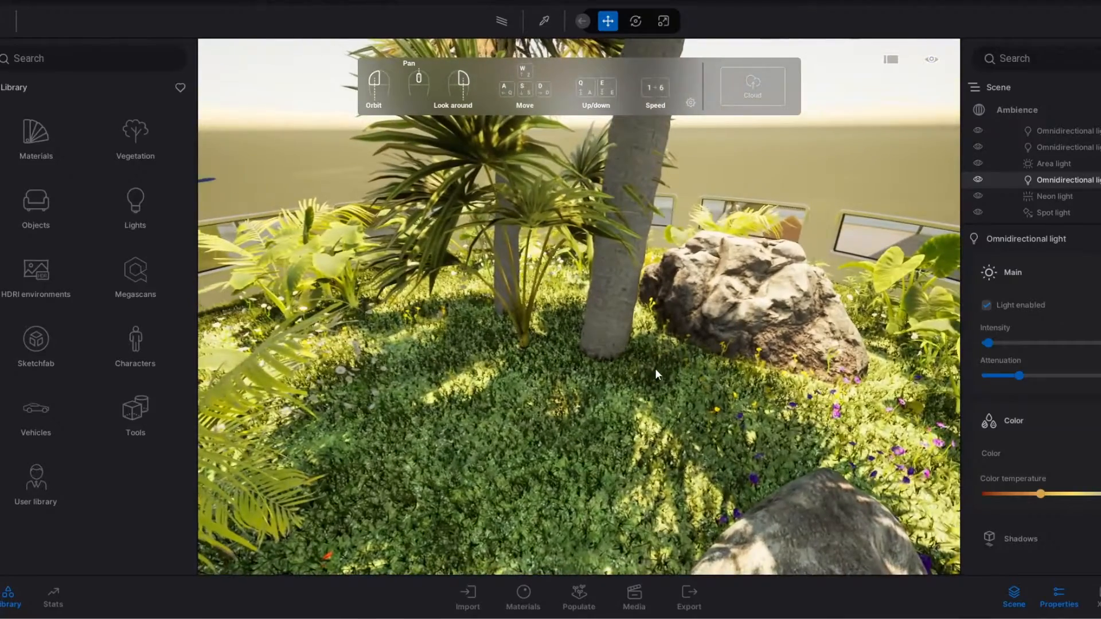
pyautogui.press('s')
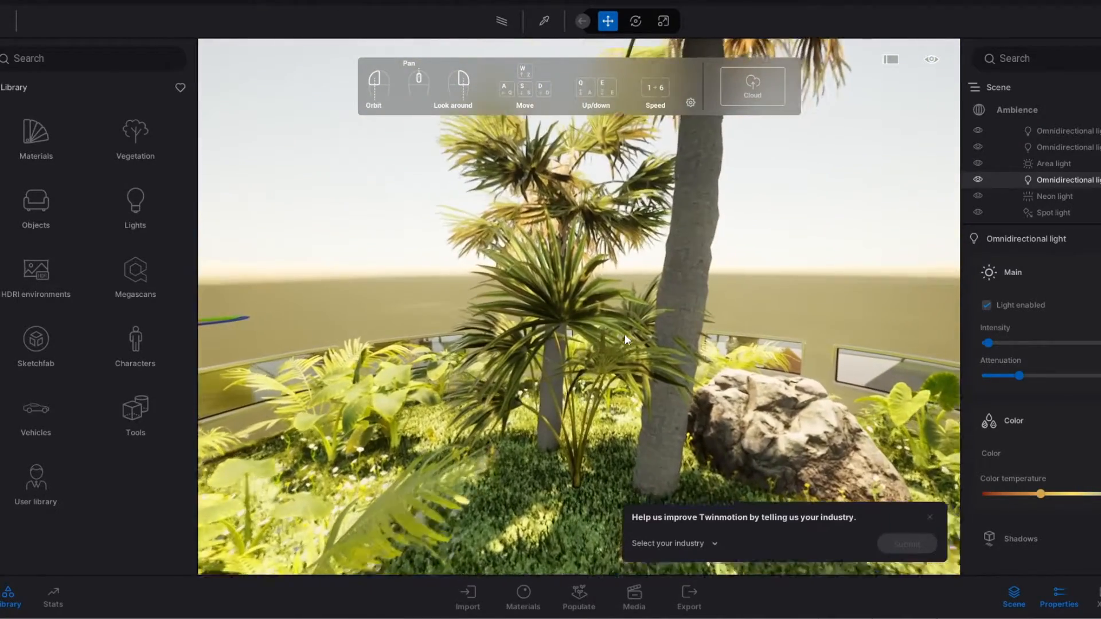
pyautogui.press('w')
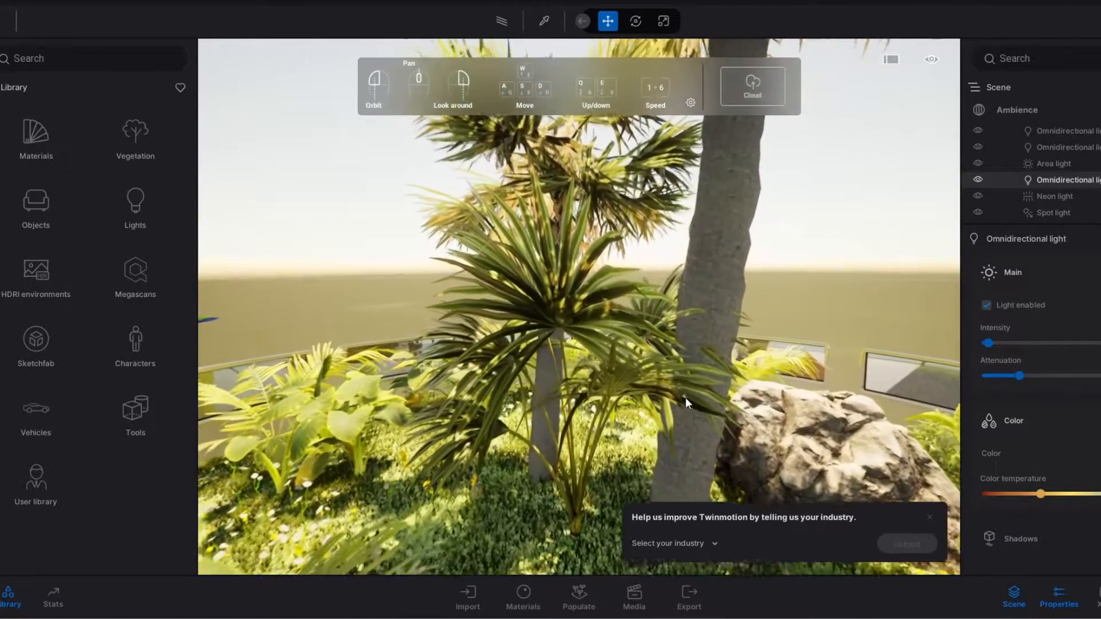
pyautogui.press('s')
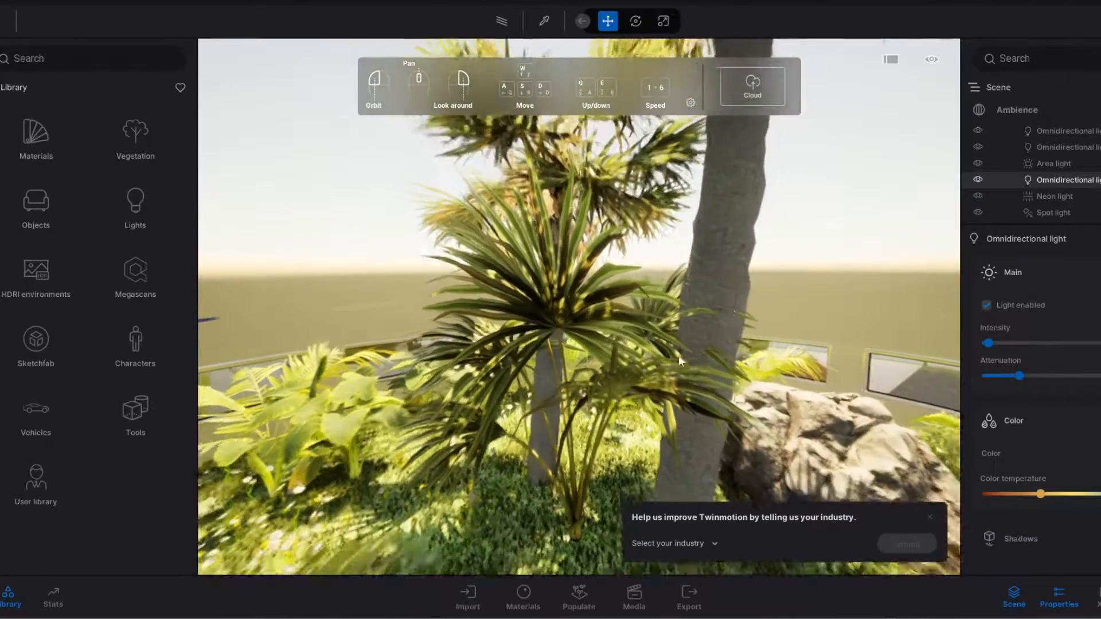
pyautogui.press('w')
# Step: Turn to the curved wall's windows and move through the wall into the room, facing the orange panels
pyautogui.moveTo(597, 344); pyautogui.dragTo(746, 370, button='right')
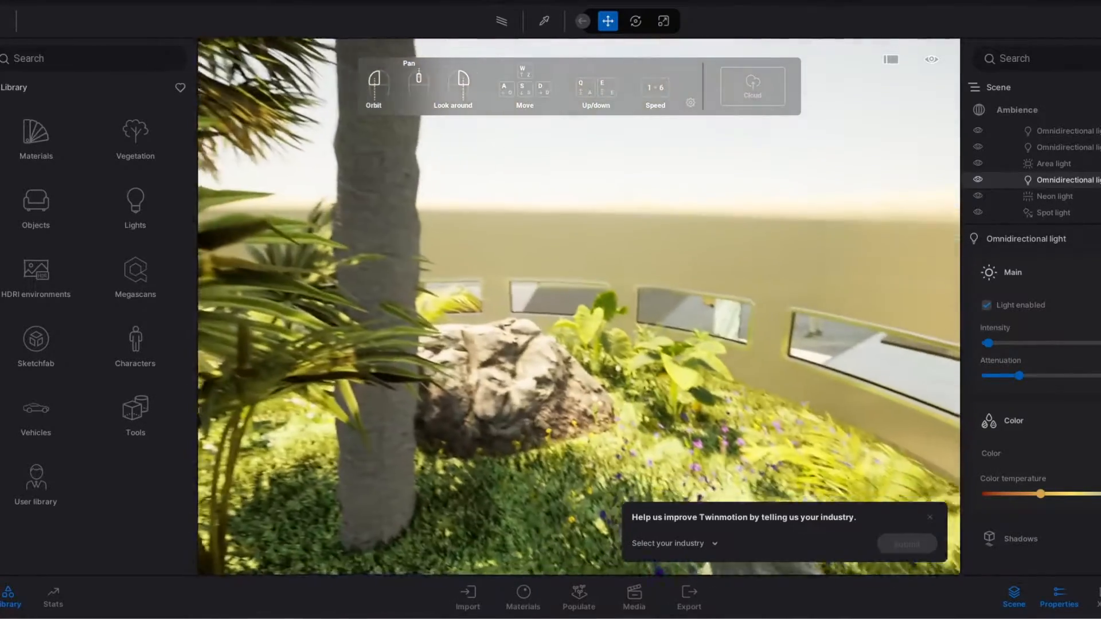
pyautogui.moveTo(476, 253); pyautogui.dragTo(561, 263, button='right')
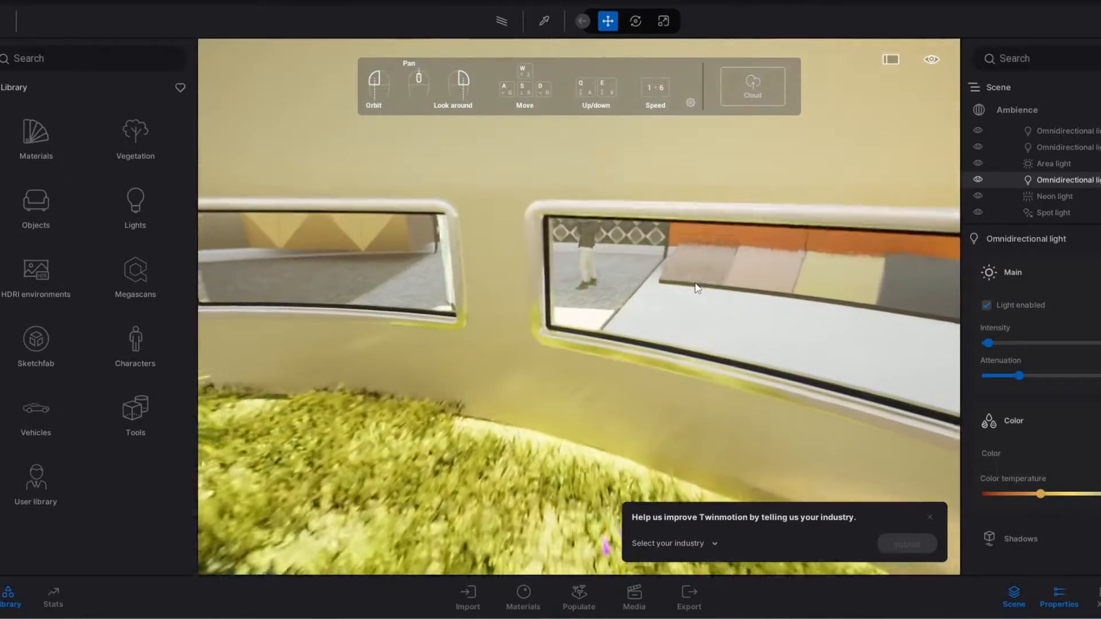
pyautogui.press('w')
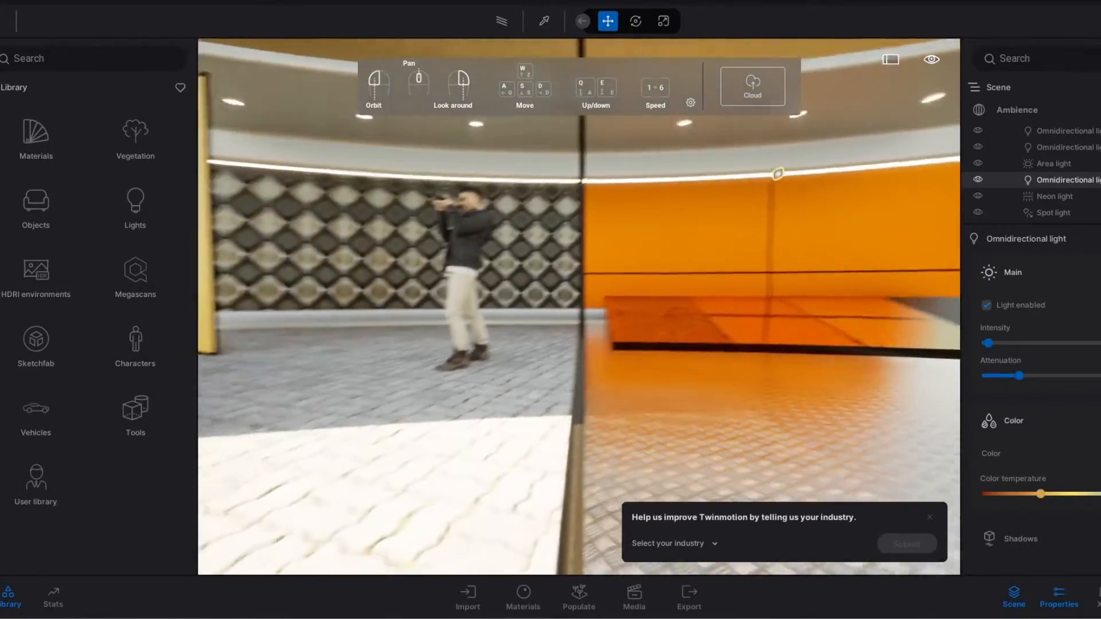
pyautogui.press('w')
pyautogui.moveTo(496, 346); pyautogui.dragTo(629, 309, button='right')
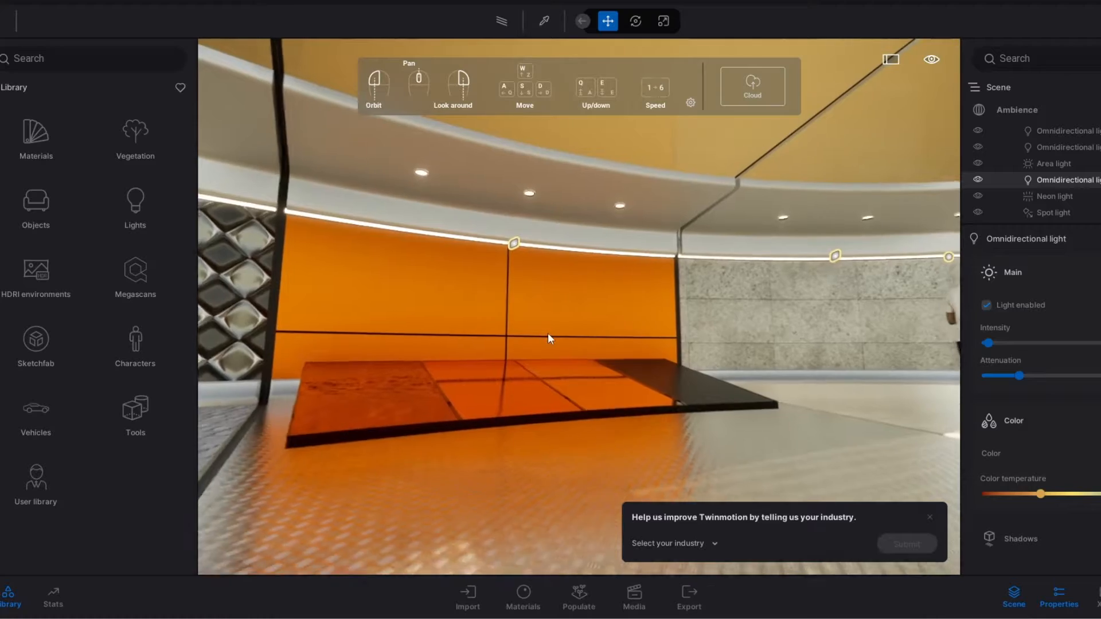
# Step: Move up to the sample slabs in front of the orange wall and look down at their reflective surfaces
pyautogui.press('w')
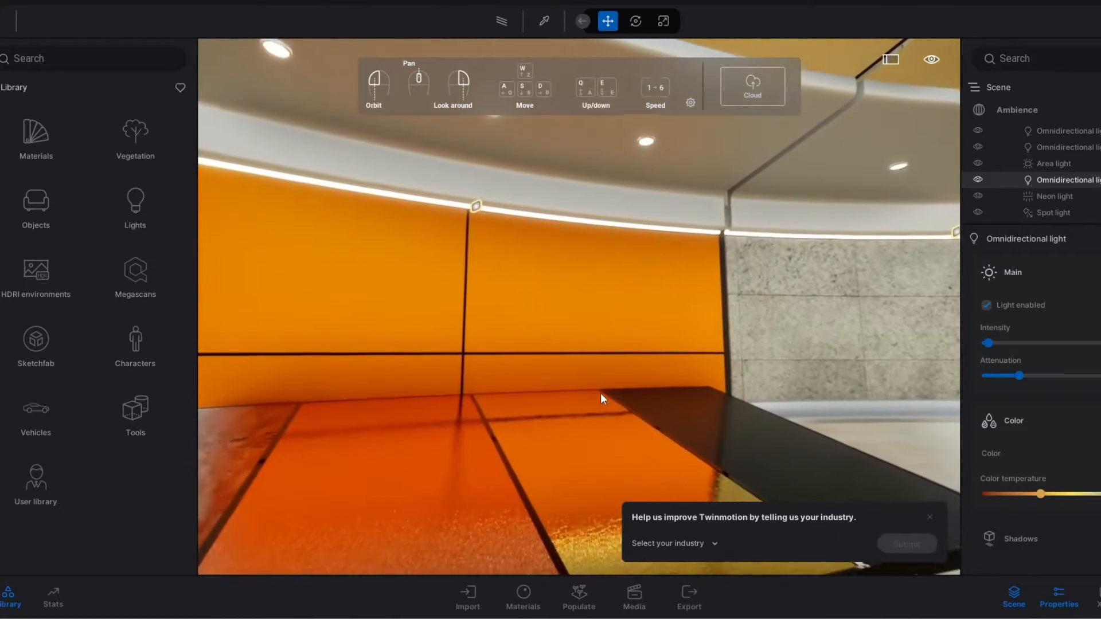
pyautogui.press('w')
pyautogui.moveTo(573, 367); pyautogui.dragTo(467, 453, button='right')
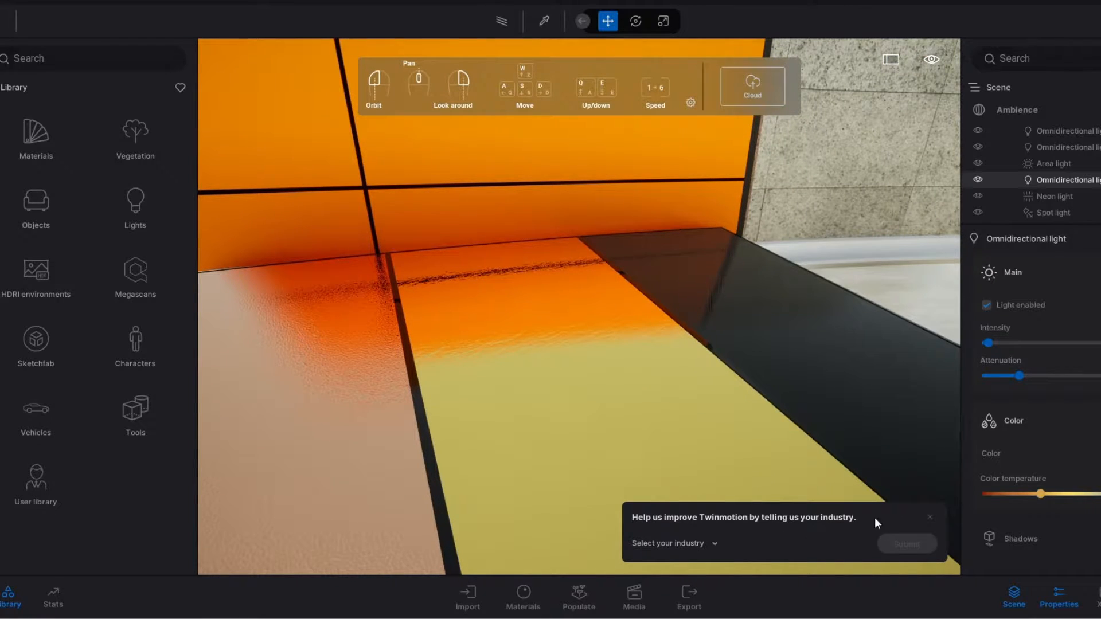
# Step: Dismiss the industry survey prompt and move along the room to view the stone wall with the bench
pyautogui.click(929, 517)
pyautogui.moveTo(916, 514)
pyautogui.mouseDown(button='right')
pyautogui.moveTo(651, 327)
pyautogui.moveTo(558, 325)
pyautogui.moveTo(387, 366)
pyautogui.moveTo(400, 345)
pyautogui.mouseUp(button='right')
pyautogui.press('w')
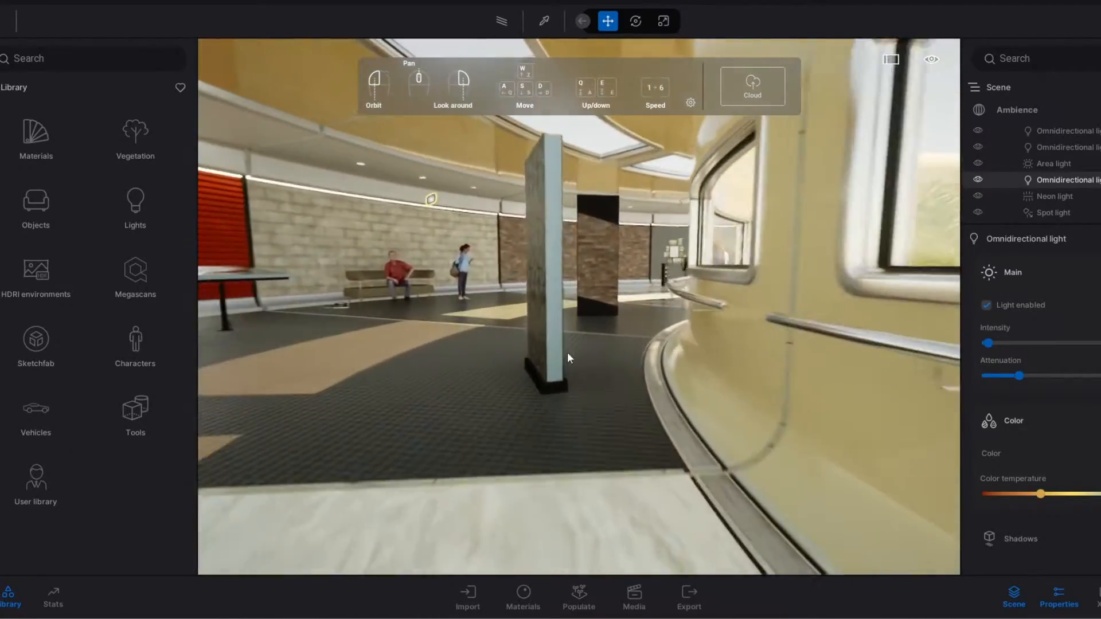
pyautogui.moveTo(568, 359); pyautogui.dragTo(672, 491, button='right')
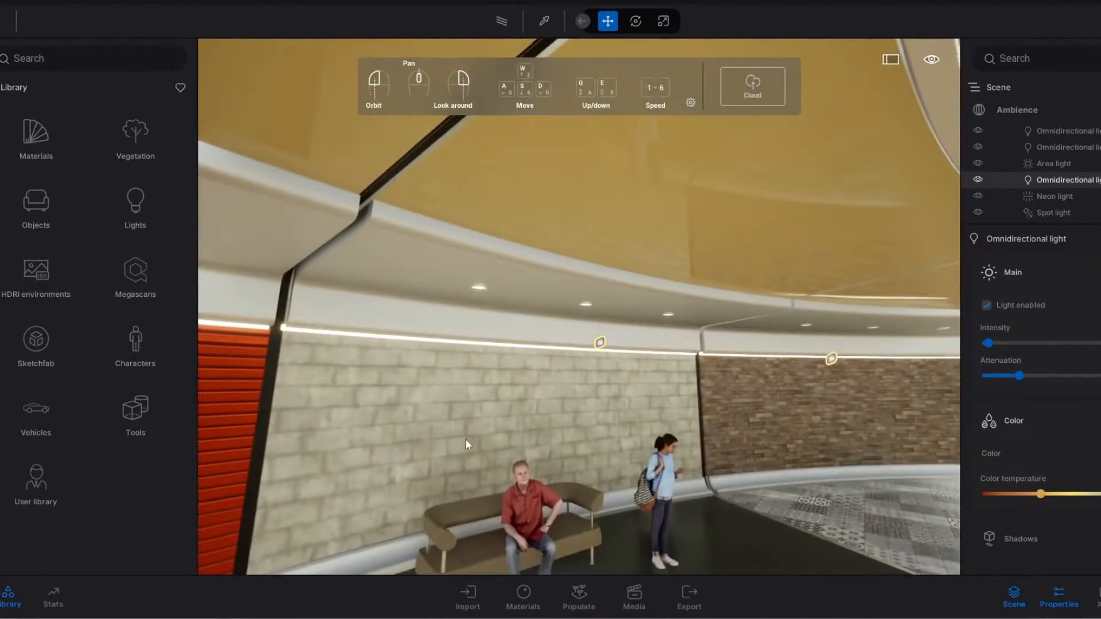
# Step: Turn along the curved room and move forward to the graffiti wall and the round planter
pyautogui.moveTo(466, 440); pyautogui.dragTo(596, 470, button='right')
pyautogui.moveTo(390, 387); pyautogui.dragTo(613, 317, button='right')
pyautogui.press('w')
pyautogui.press('w')
pyautogui.press('w')
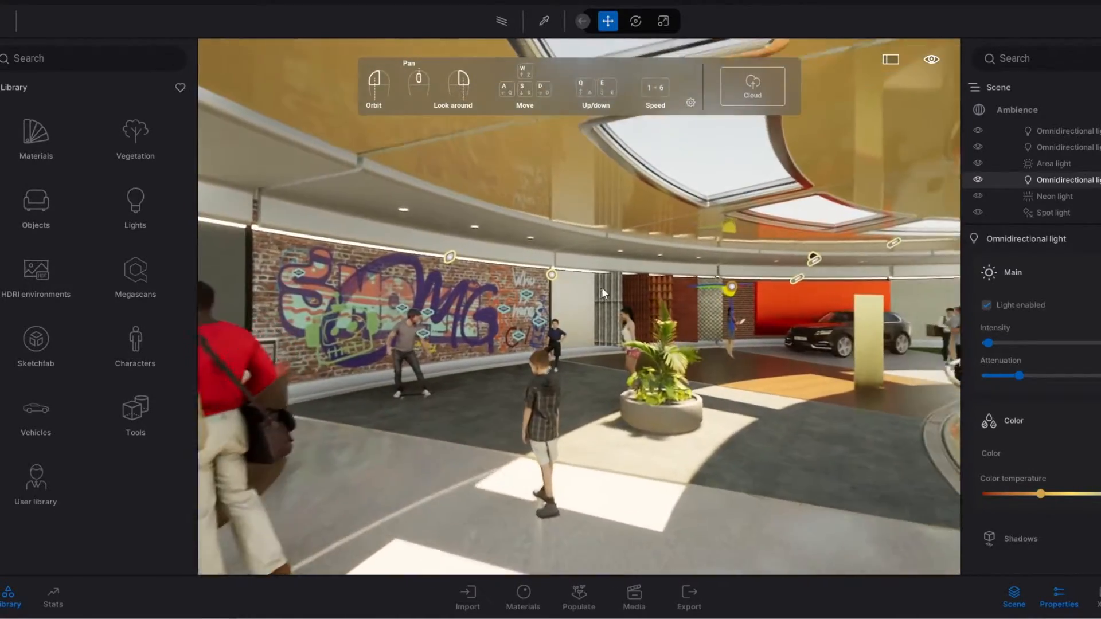
pyautogui.press('w')
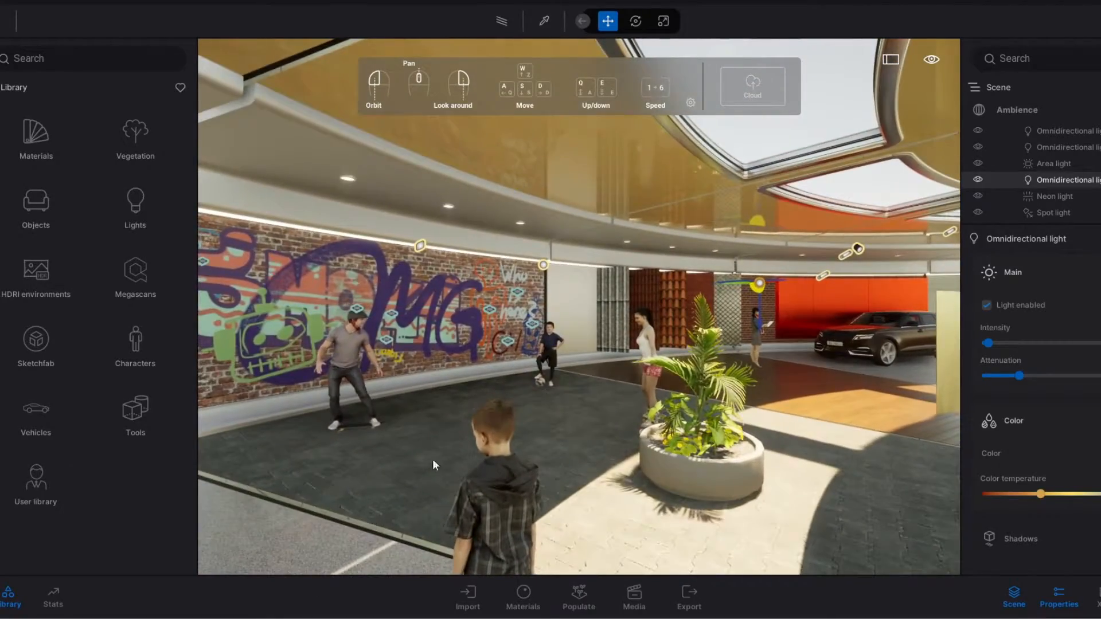
# Step: Look around past the planter and the reception counter, and turn toward the wooden floor and parked car
pyautogui.moveTo(432, 459)
pyautogui.mouseDown(button='right')
pyautogui.moveTo(504, 457)
pyautogui.moveTo(527, 400)
pyautogui.moveTo(569, 384)
pyautogui.moveTo(487, 404)
pyautogui.moveTo(341, 392)
pyautogui.moveTo(229, 422)
pyautogui.mouseUp(button='right')
pyautogui.press('w')
pyautogui.press('w')
pyautogui.press('s')
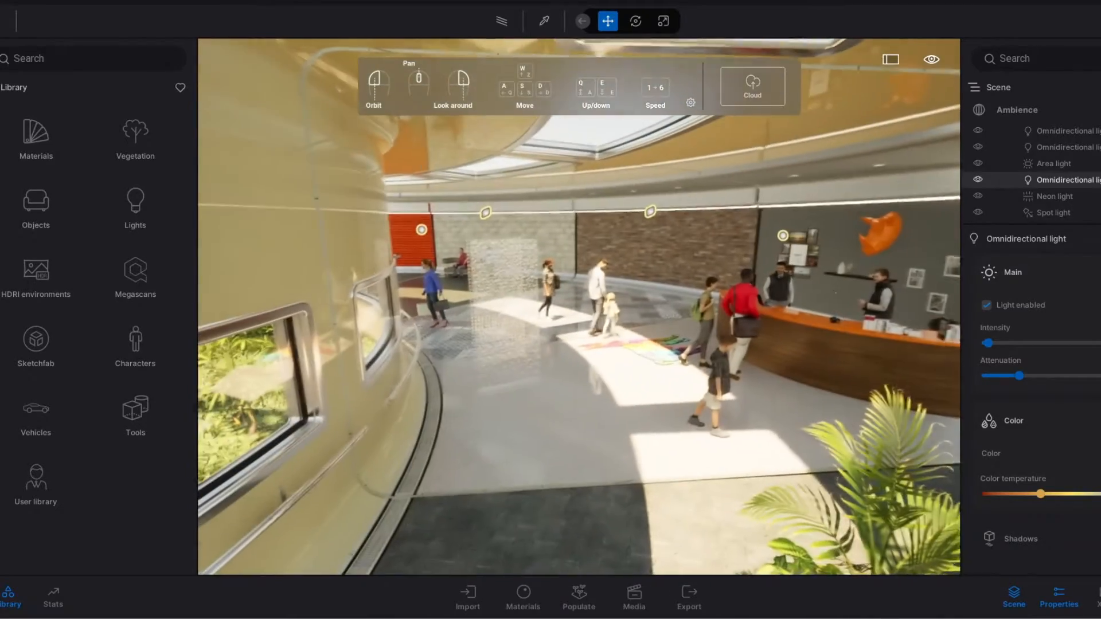
pyautogui.moveTo(955, 172); pyautogui.dragTo(881, 201, button='right')
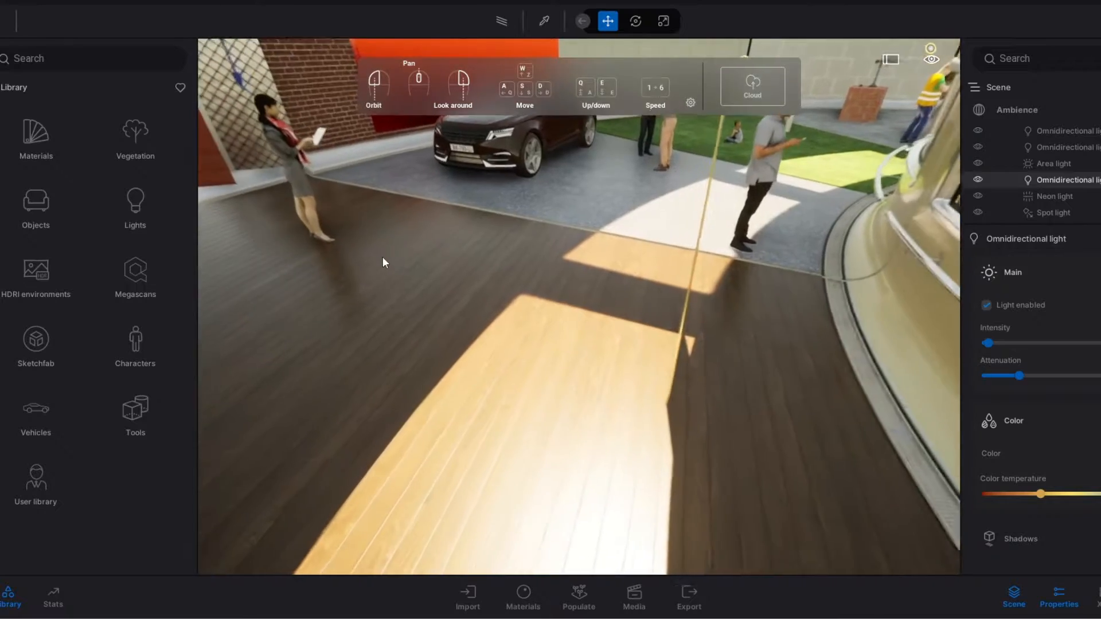
# Step: Move sideways across the wooden floor and turn the view to the gold panel beside the car
pyautogui.press('a')
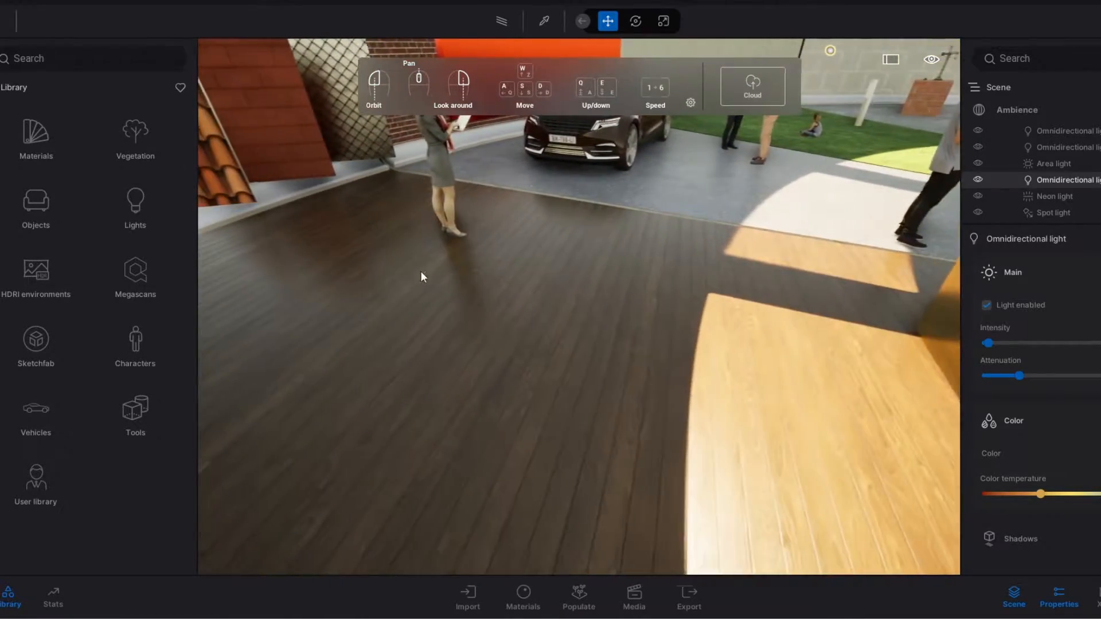
pyautogui.moveTo(421, 271); pyautogui.dragTo(625, 287, button='right')
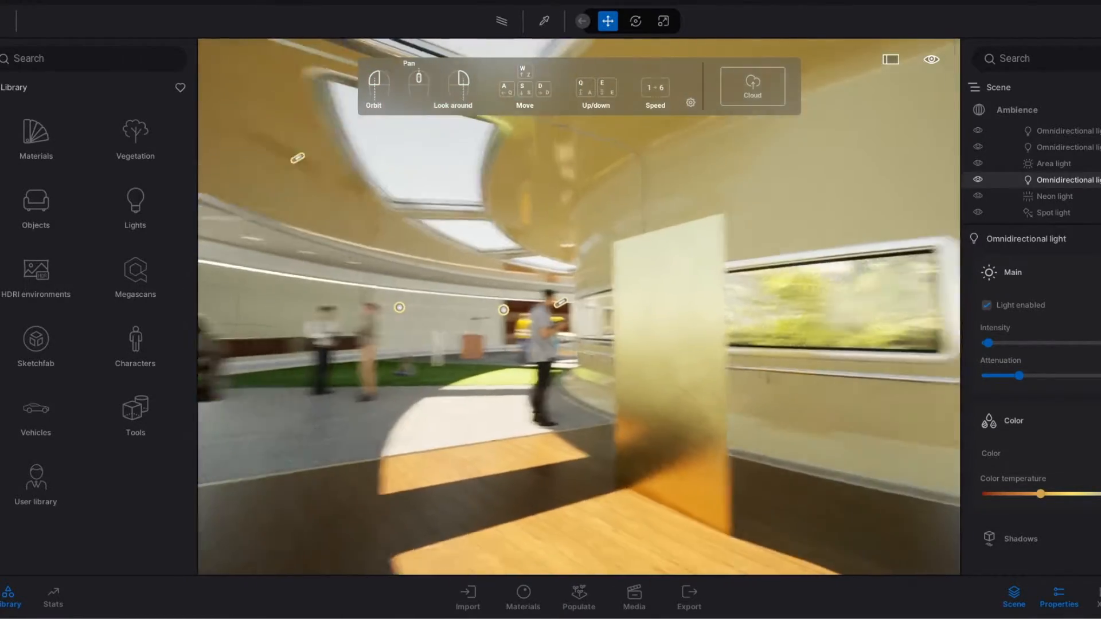
pyautogui.moveTo(470, 441); pyautogui.dragTo(352, 446, button='right')
pyautogui.press('a')
pyautogui.press('d')
pyautogui.press('s')
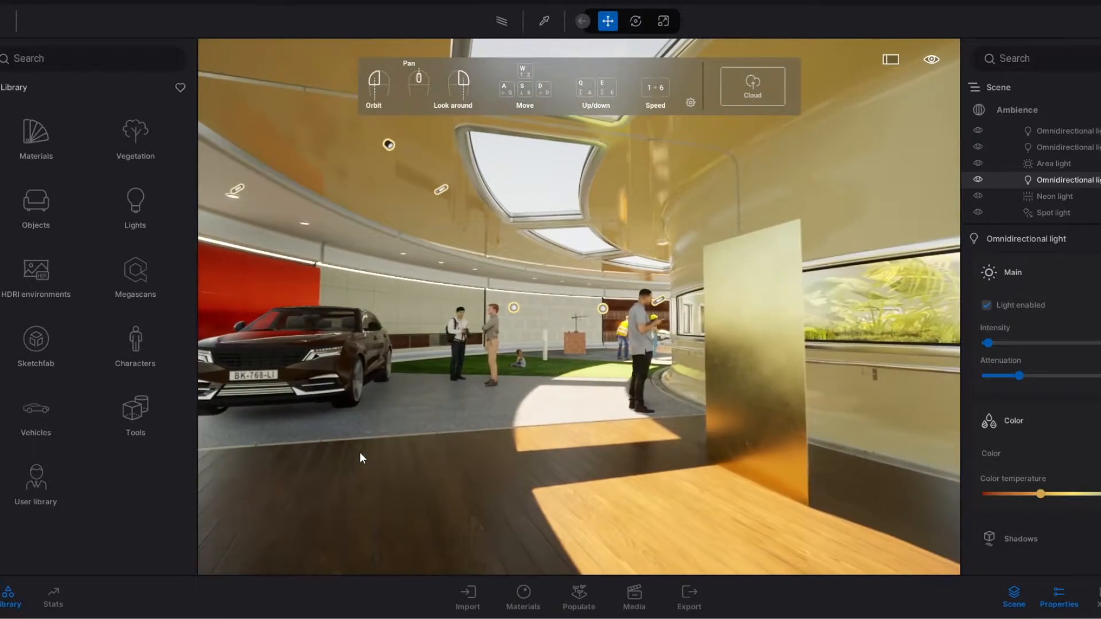
# Step: Move forward past the car to the lawn and turn around to view the room behind
pyautogui.press('w')
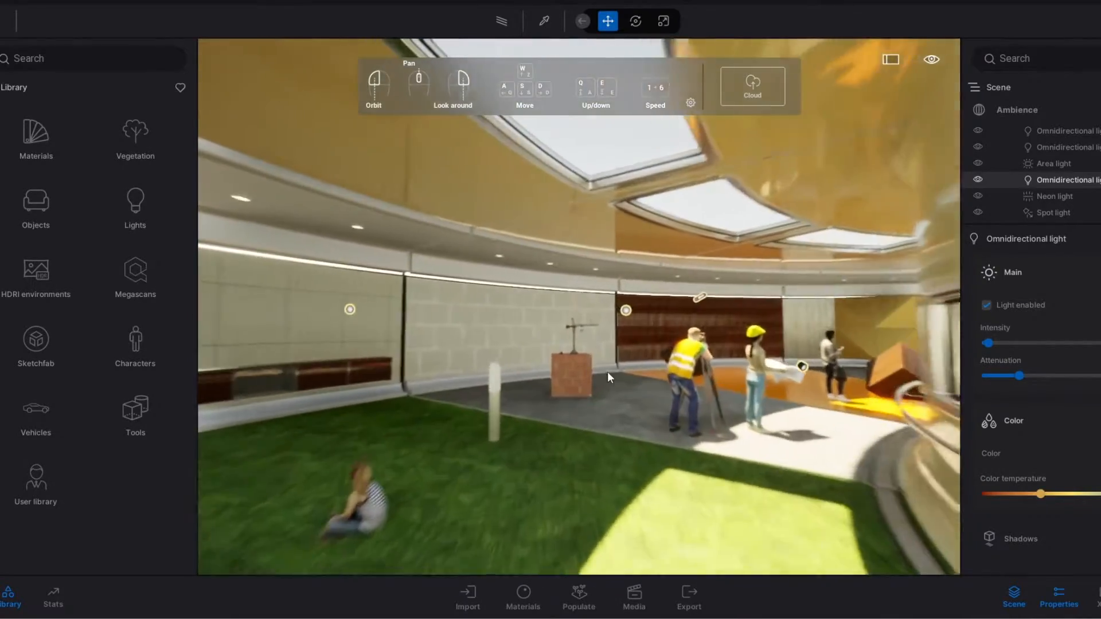
pyautogui.press('w')
pyautogui.moveTo(275, 370); pyautogui.dragTo(504, 383, button='right')
pyautogui.moveTo(336, 331); pyautogui.dragTo(570, 336, button='right')
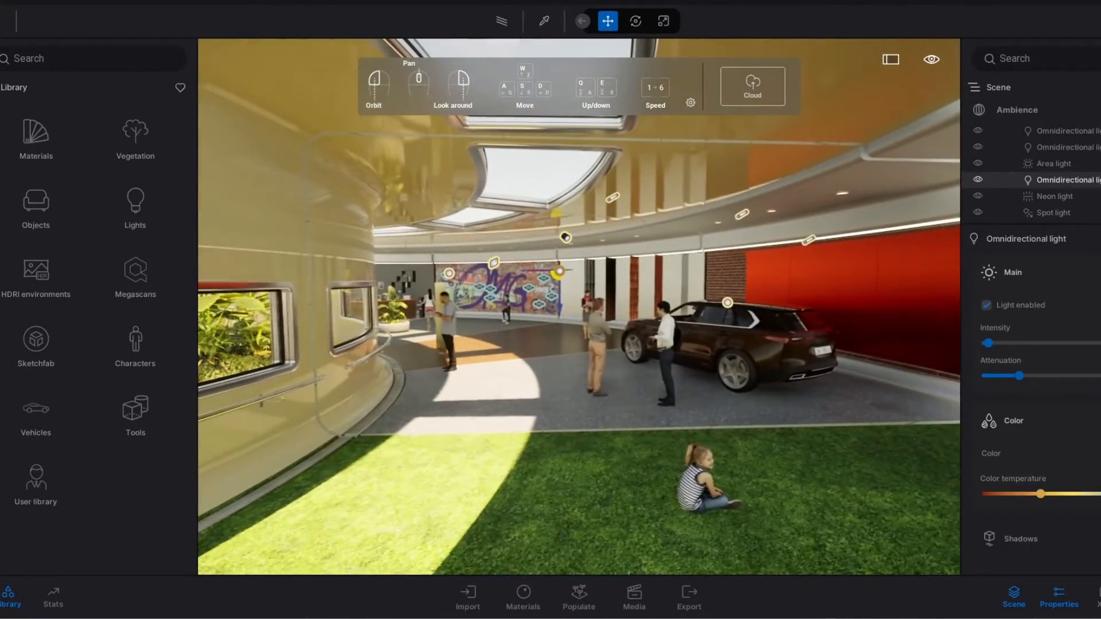
# Step: Move from the lawn back through the curved room, past the graffiti wall and round planter, to the patterned tile floor
pyautogui.press('w')
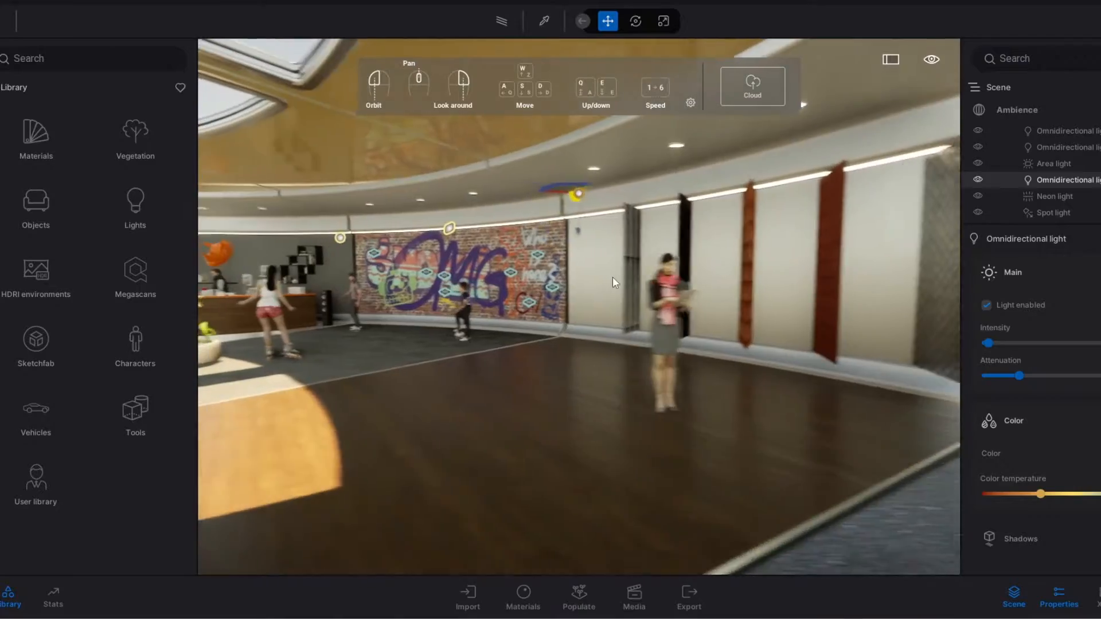
pyautogui.press('w')
pyautogui.moveTo(708, 285); pyautogui.dragTo(622, 293, button='right')
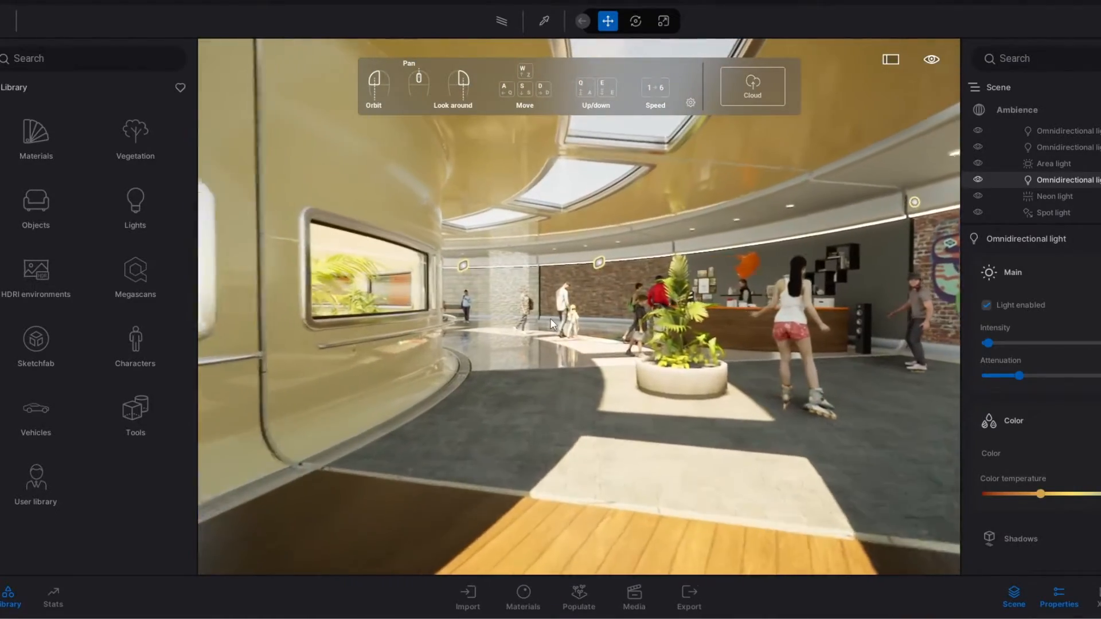
pyautogui.press('w')
pyautogui.moveTo(544, 323); pyautogui.dragTo(762, 354, button='right')
pyautogui.press('w')
pyautogui.press('w')
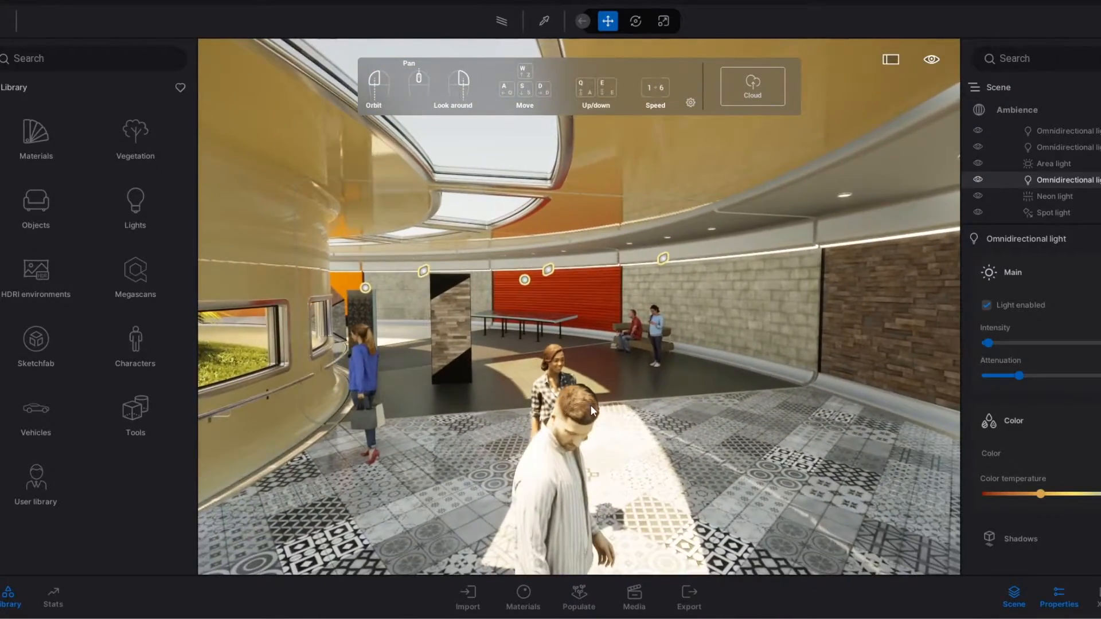
# Step: Move across the tiled floor toward the table by the red wall and turn to the people at the bench
pyautogui.moveTo(590, 405); pyautogui.dragTo(745, 337, button='right')
pyautogui.moveTo(539, 304); pyautogui.dragTo(748, 333, button='right')
pyautogui.press('w')
pyautogui.press('w')
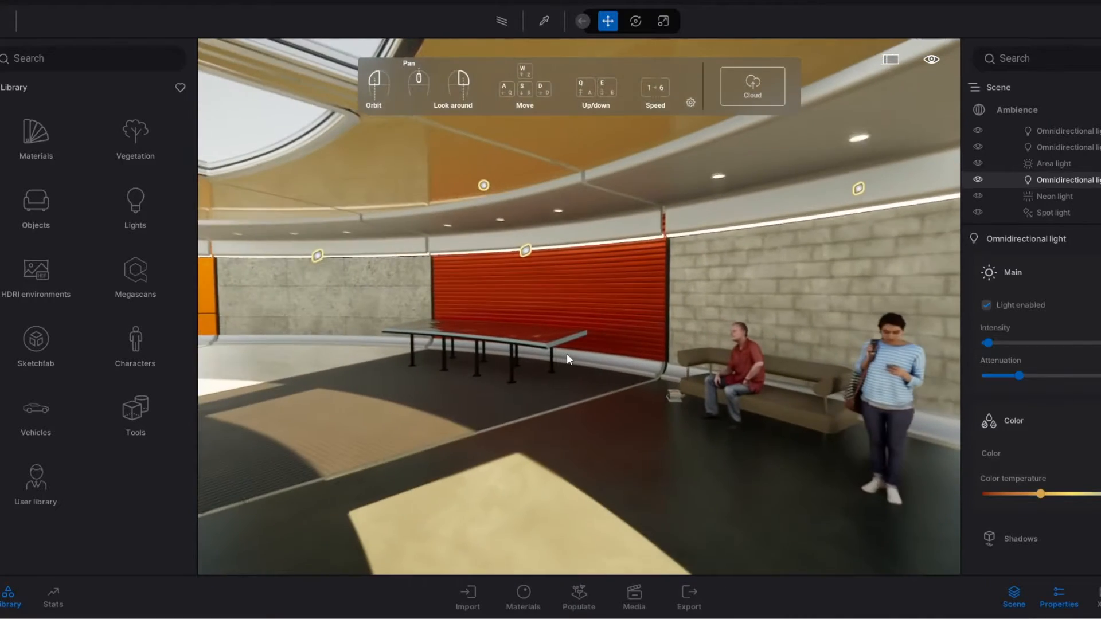
pyautogui.moveTo(491, 303); pyautogui.dragTo(734, 305, button='right')
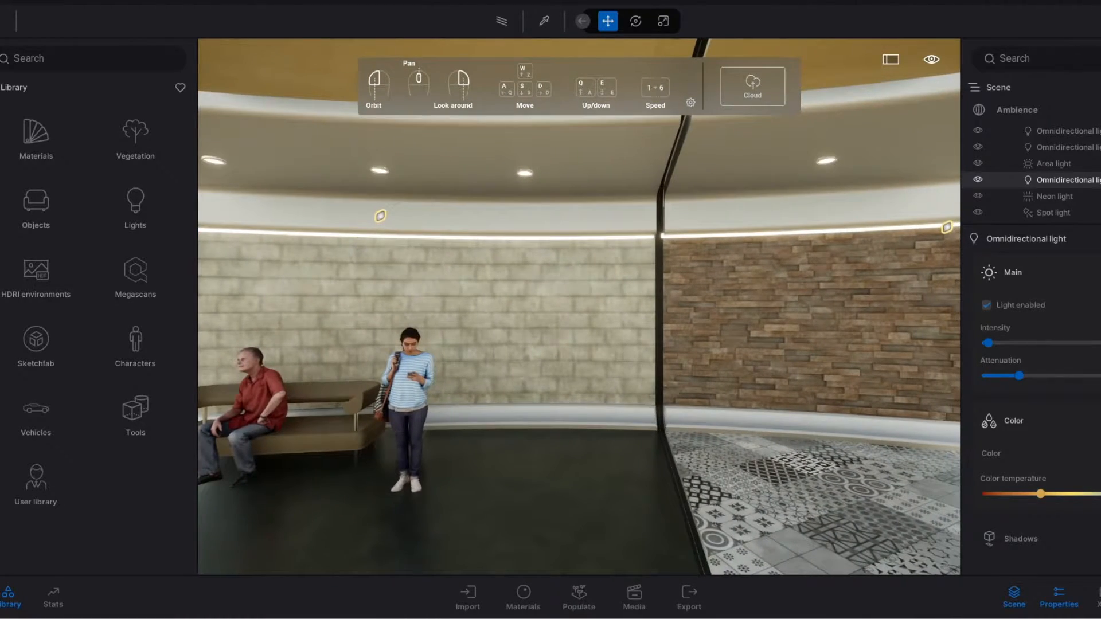
# Step: Move sideways in both directions along the stone walls by the bench and turn toward the stone-clad column
pyautogui.moveTo(579, 307); pyautogui.dragTo(373, 330, button='right')
pyautogui.moveTo(579, 307); pyautogui.dragTo(640, 307, button='right')
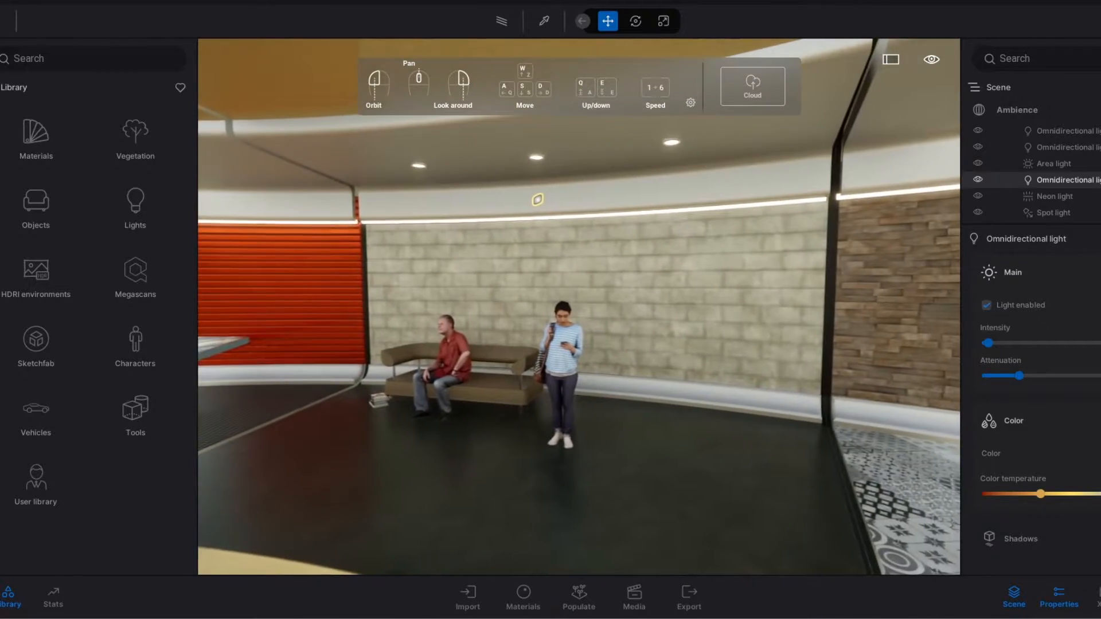
pyautogui.press('d')
pyautogui.press('a')
pyautogui.press('d')
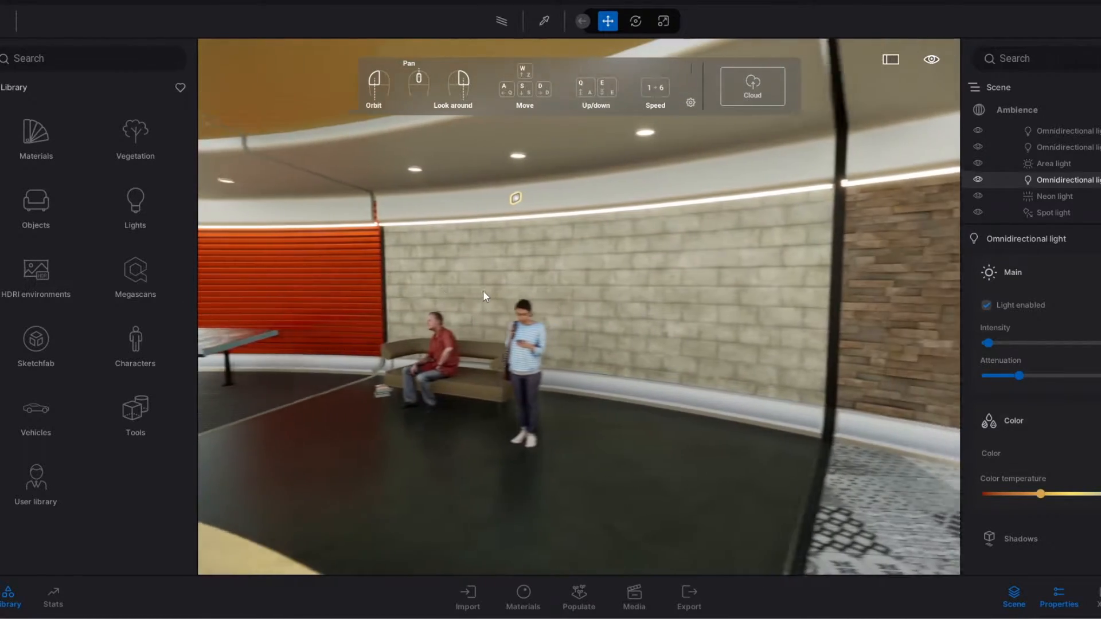
pyautogui.press('a')
pyautogui.press('d')
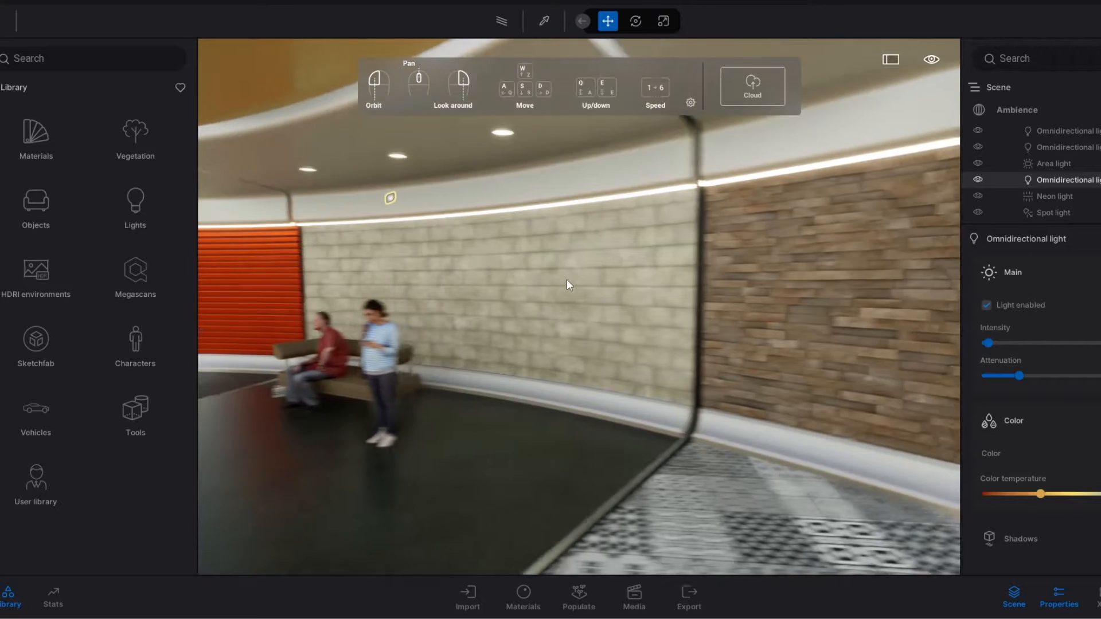
pyautogui.press('a')
pyautogui.press('a')
pyautogui.moveTo(565, 280); pyautogui.dragTo(709, 311, button='right')
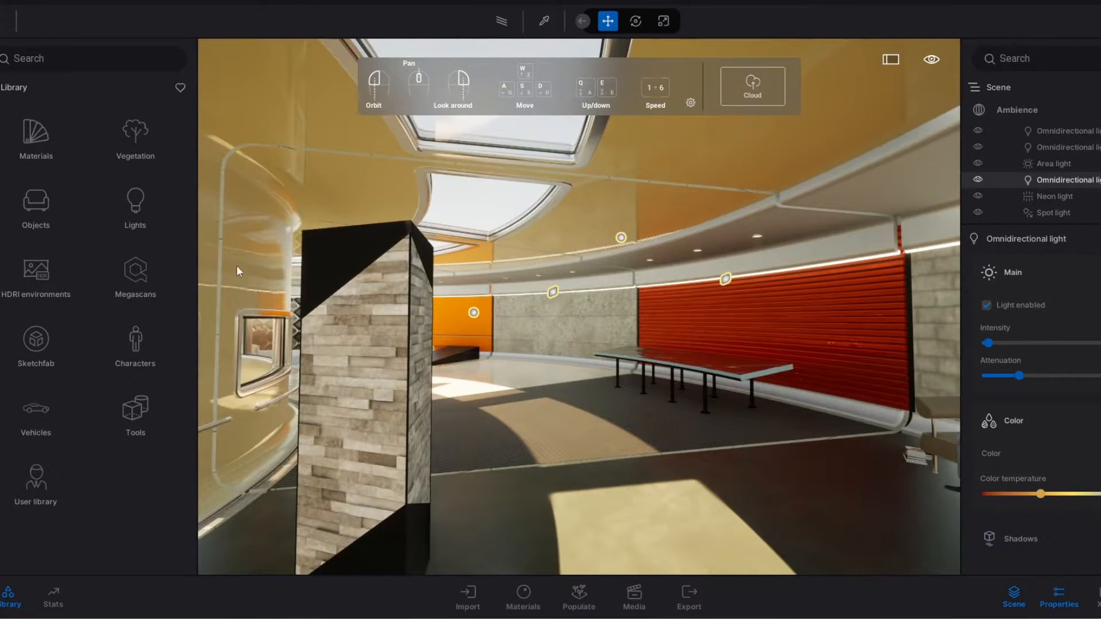
# Step: Open the lakeside cabin demo scene, approach the black house and back away to view it whole
pyautogui.click(1, 26)
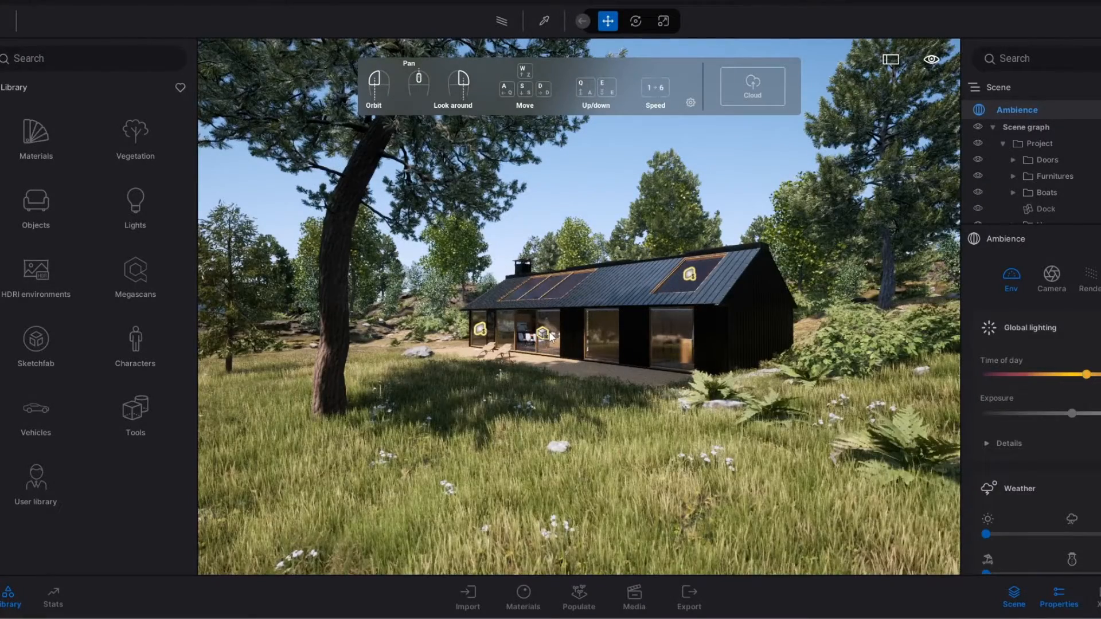
pyautogui.press('w')
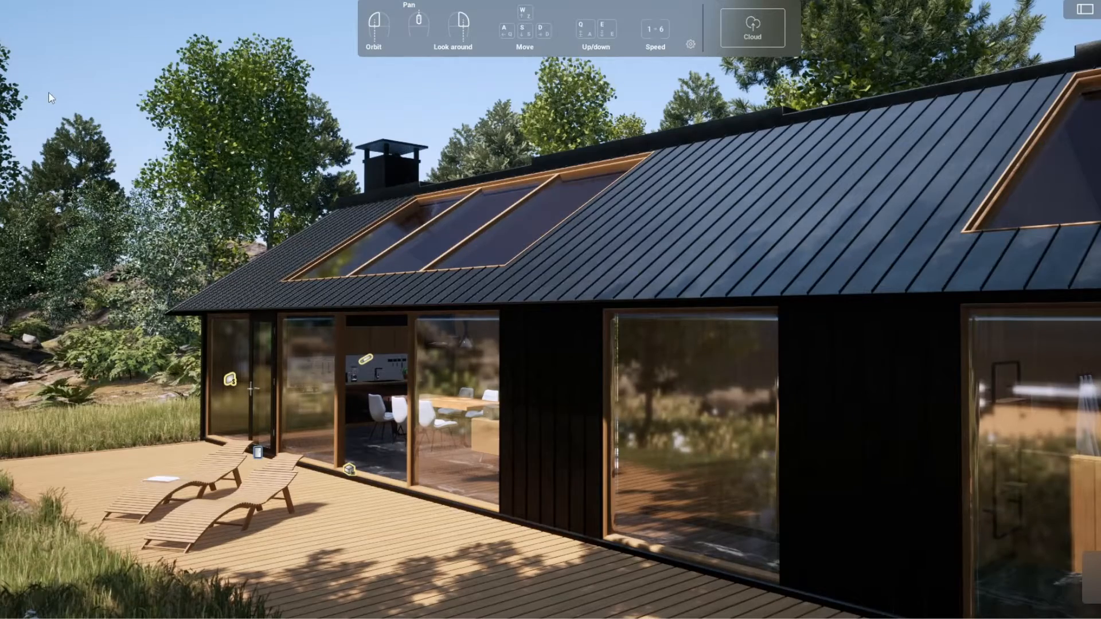
pyautogui.press('s')
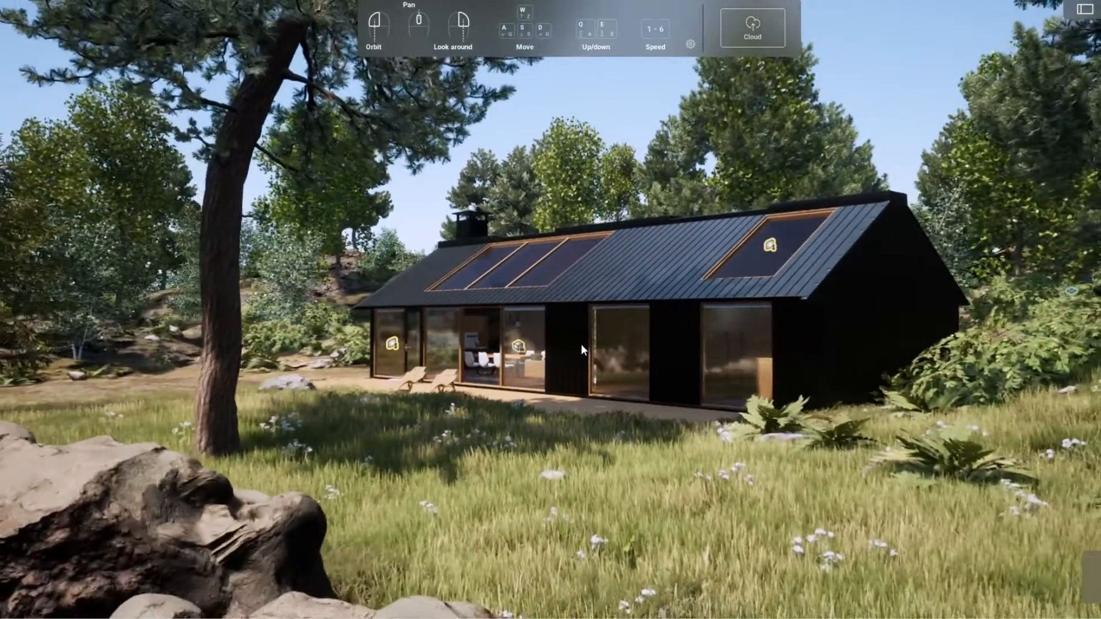
# Step: Turn from the house to the lake, move out over the moored boat and turn back toward the shore
pyautogui.press('w')
pyautogui.moveTo(642, 338); pyautogui.dragTo(885, 389, button='right')
pyautogui.moveTo(476, 379); pyautogui.dragTo(732, 319, button='right')
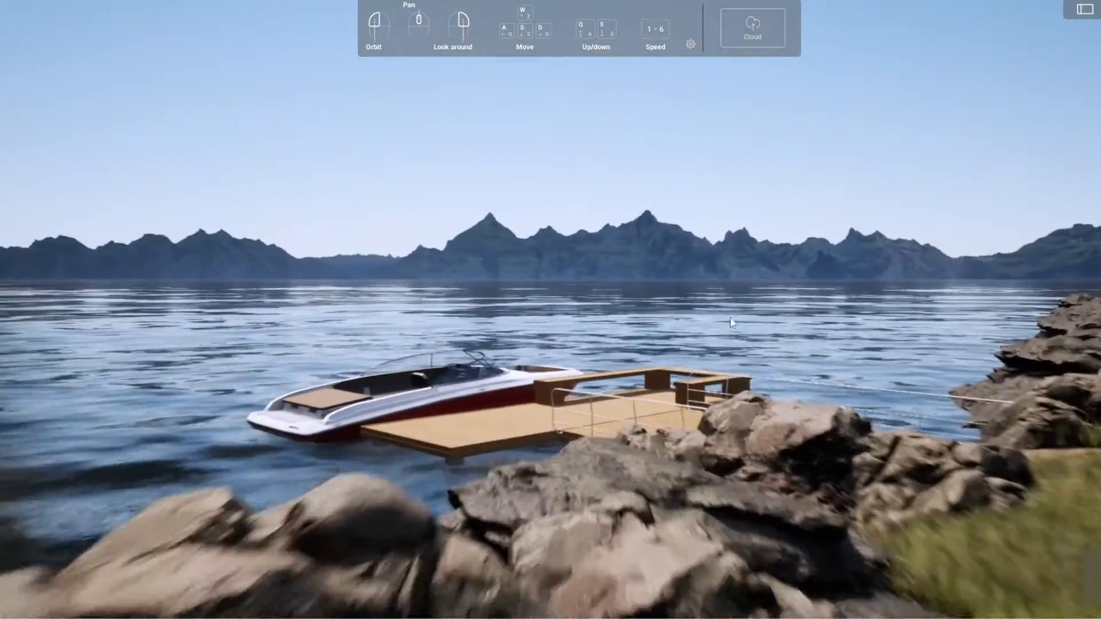
pyautogui.press('w')
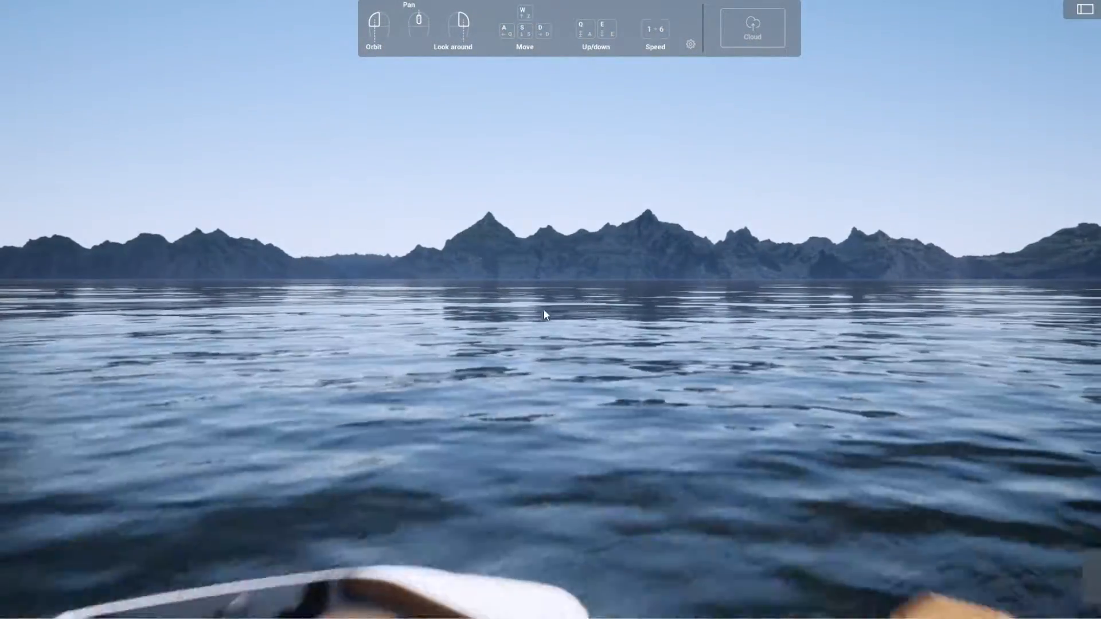
pyautogui.moveTo(543, 308); pyautogui.dragTo(321, 314, button='right')
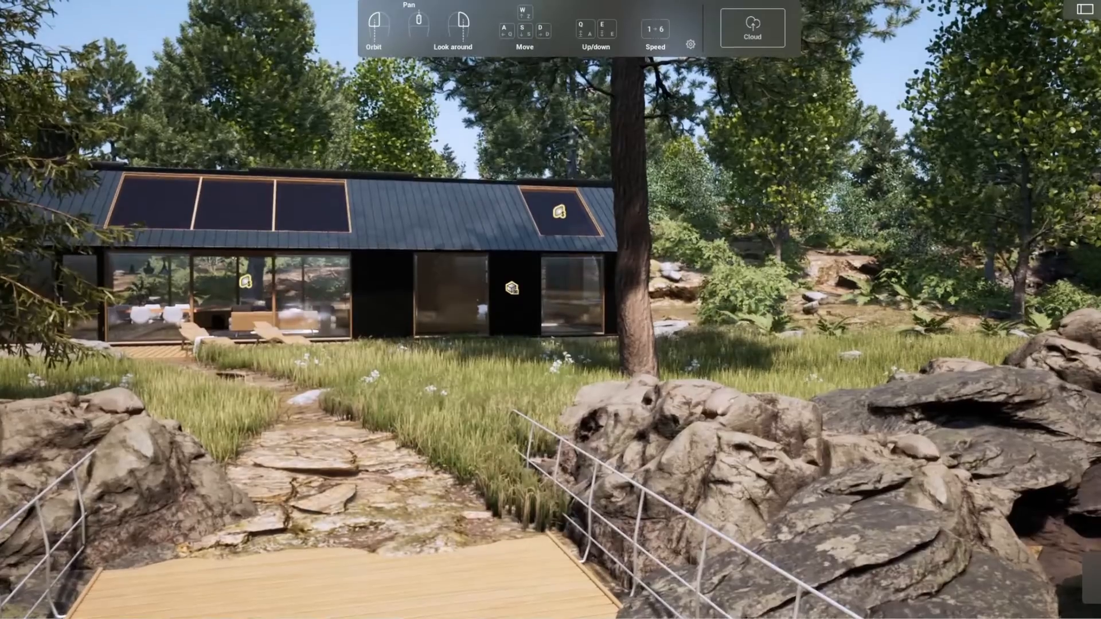
# Step: Move up the stone path toward the deck loungers and inspect the grass up close
pyautogui.press('w')
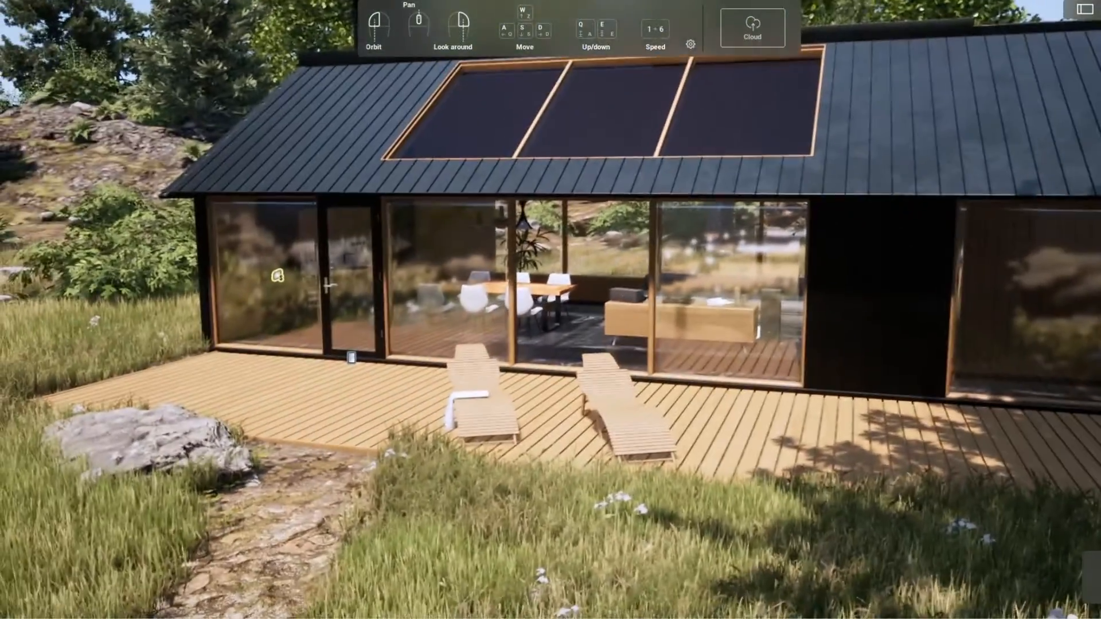
pyautogui.press('w')
pyautogui.moveTo(700, 218); pyautogui.dragTo(638, 329, button='right')
pyautogui.scroll(5, 637, 326)
pyautogui.scroll(-4, 643, 311)
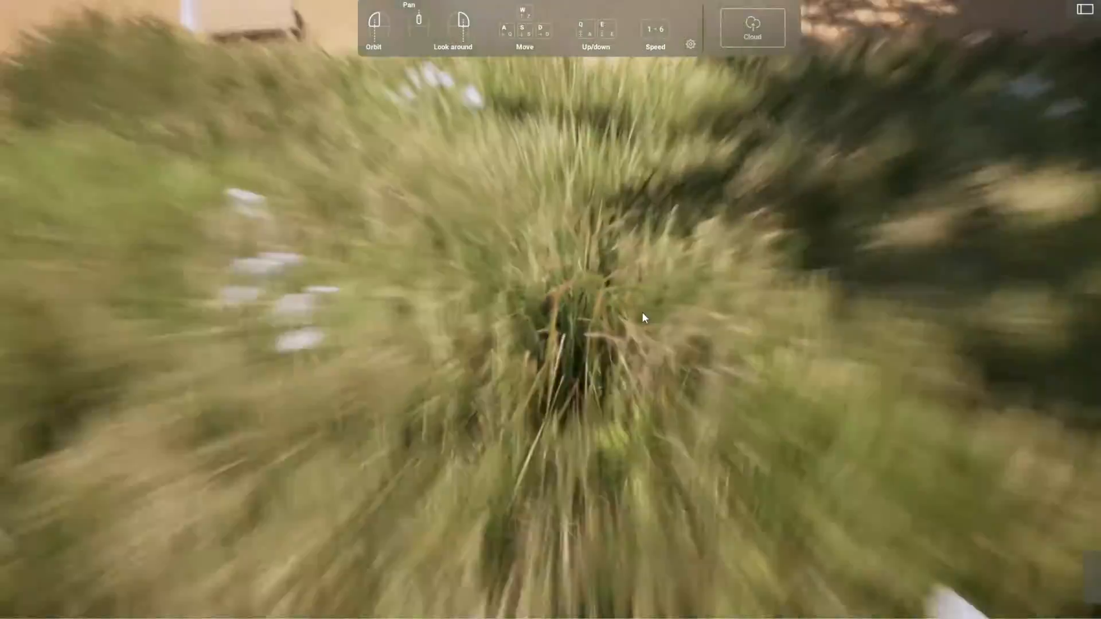
pyautogui.scroll(-3, 641, 311)
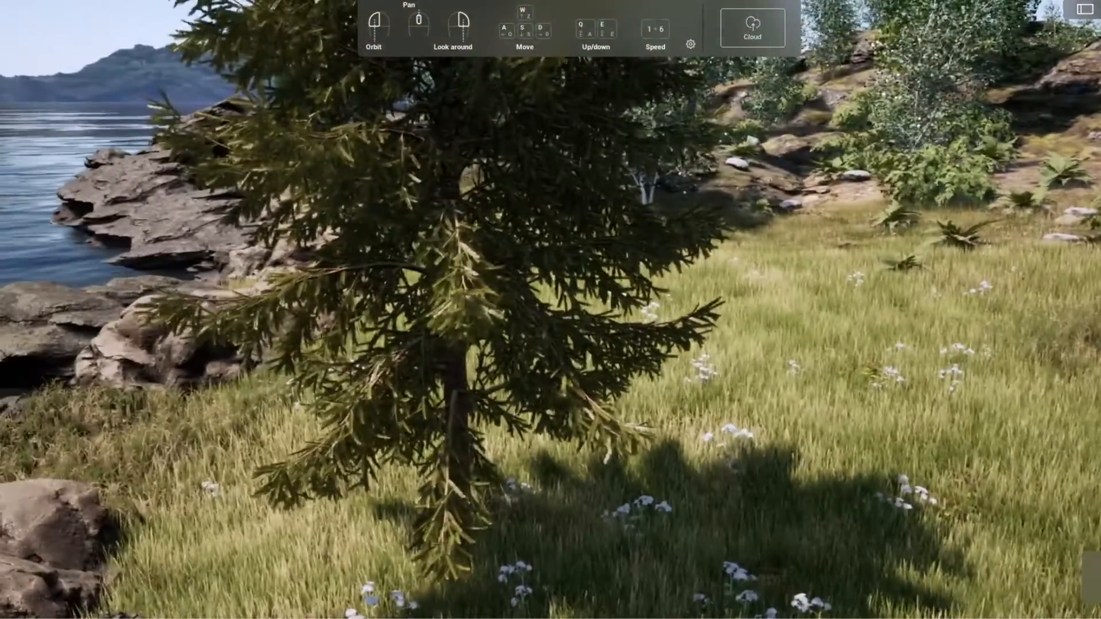
# Step: Turn from the spruce tree to the house and move up to the living room's glass front
pyautogui.moveTo(367, 321); pyautogui.dragTo(549, 407, button='right')
pyautogui.press('w')
pyautogui.press('w')
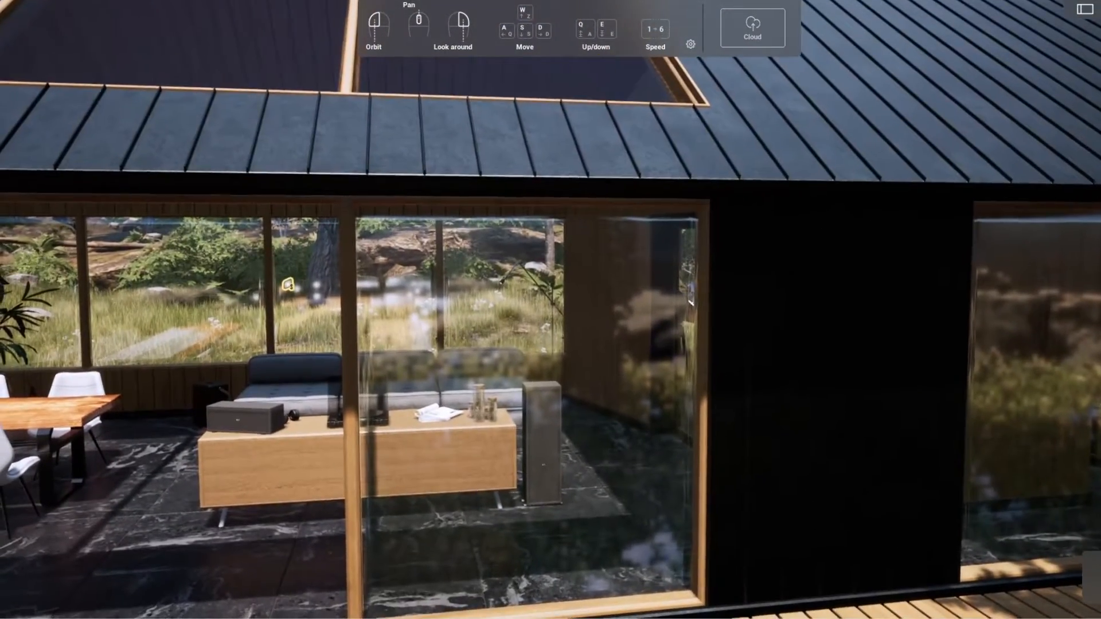
pyautogui.moveTo(625, 413); pyautogui.dragTo(656, 340, button='right')
pyautogui.press('w')
# Step: Enter the living room, inspect the blue sofa up close and turn toward the dining area
pyautogui.scroll(6, 579, 370)
pyautogui.scroll(-4, 602, 372)
pyautogui.scroll(-2, 611, 373)
pyautogui.scroll(4, 644, 341)
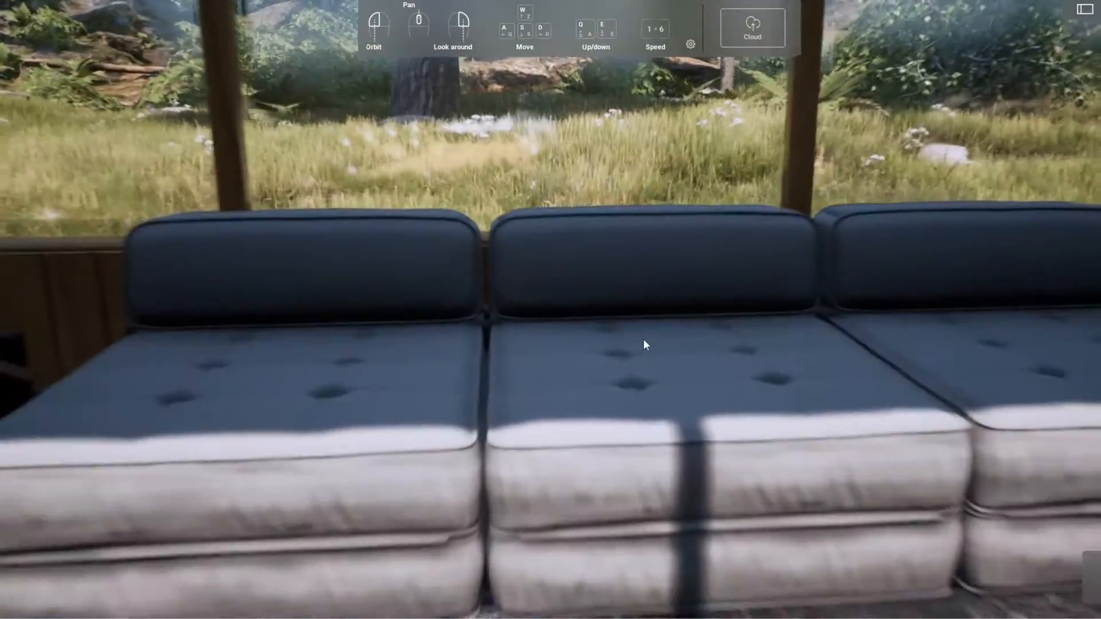
pyautogui.moveTo(628, 376); pyautogui.dragTo(263, 353, button='right')
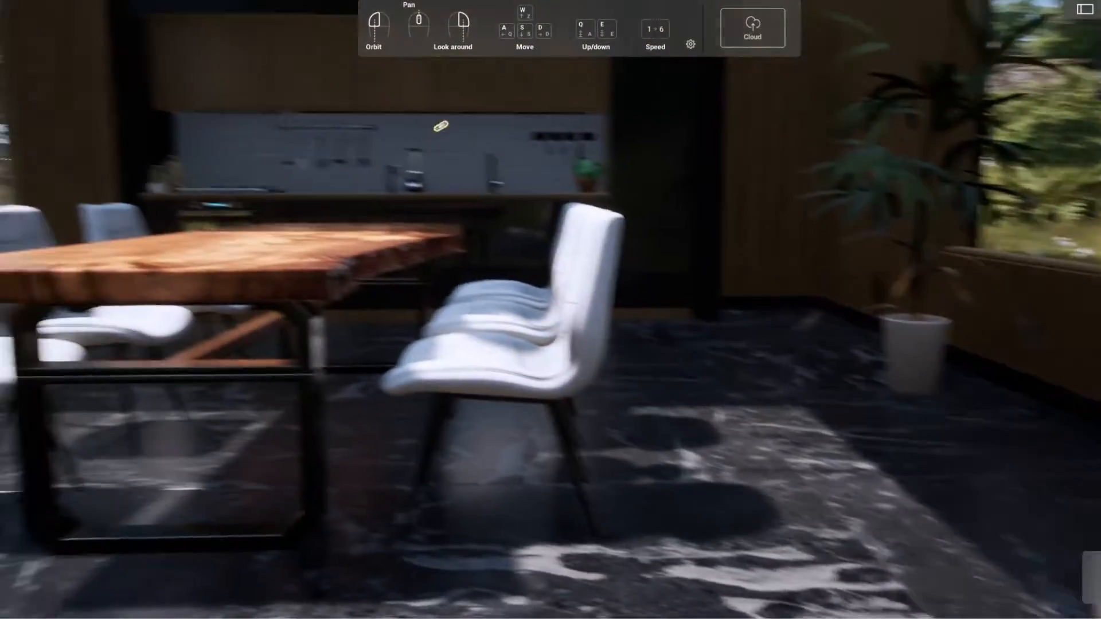
# Step: Inspect the wooden dining table up close, back away to view the kitchen and turn toward the terrace windows
pyautogui.scroll(1, 546, 345)
pyautogui.moveTo(550, 350); pyautogui.dragTo(367, 307, button='right')
pyautogui.scroll(4, 573, 373)
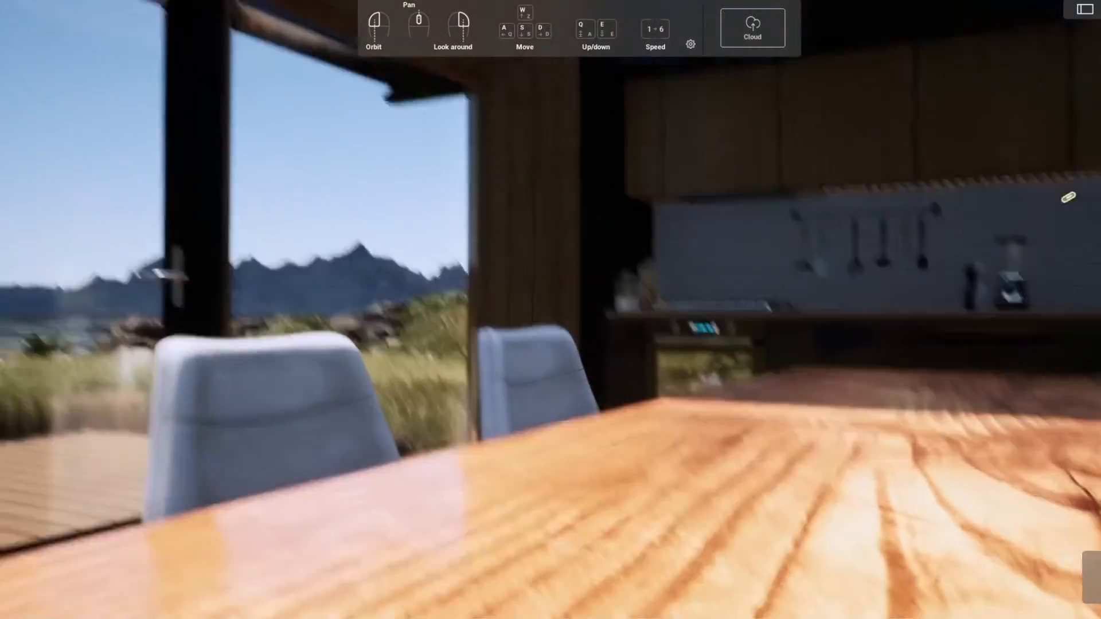
pyautogui.moveTo(579, 367); pyautogui.dragTo(611, 427, button='right')
pyautogui.scroll(-8, 589, 358)
pyautogui.moveTo(645, 329); pyautogui.dragTo(671, 339, button='right')
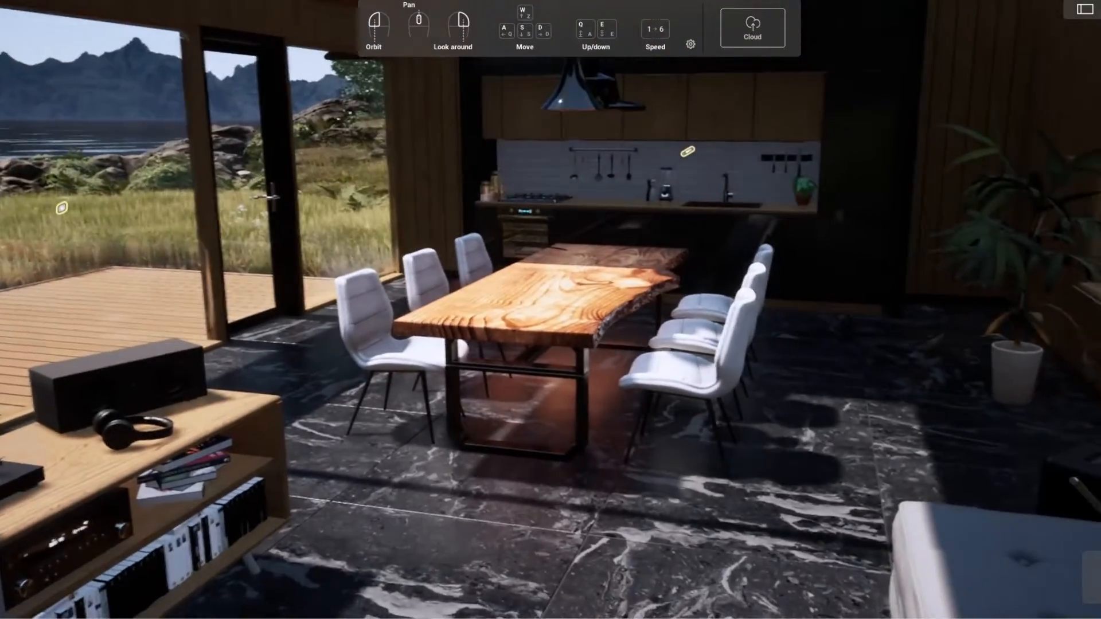
pyautogui.moveTo(493, 195); pyautogui.dragTo(581, 243, button='right')
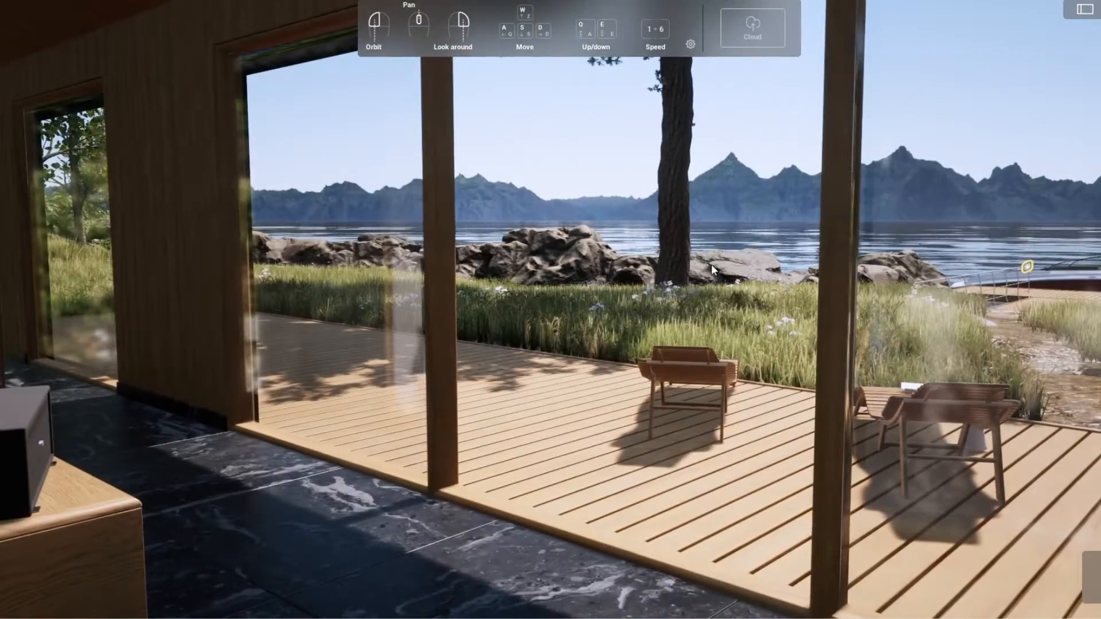
# Step: Turn from the terrace view past the sideboard and move through the glass double doors into the bedroom
pyautogui.moveTo(711, 265); pyautogui.dragTo(683, 262, button='right')
pyautogui.press('a')
pyautogui.press('d')
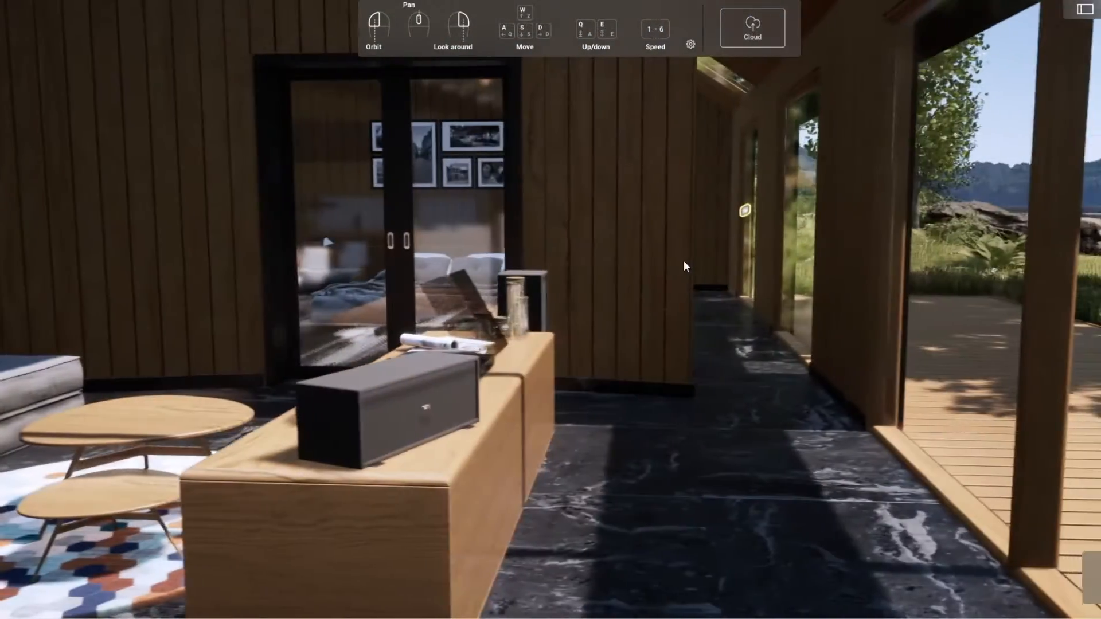
pyautogui.press('a')
pyautogui.press('w')
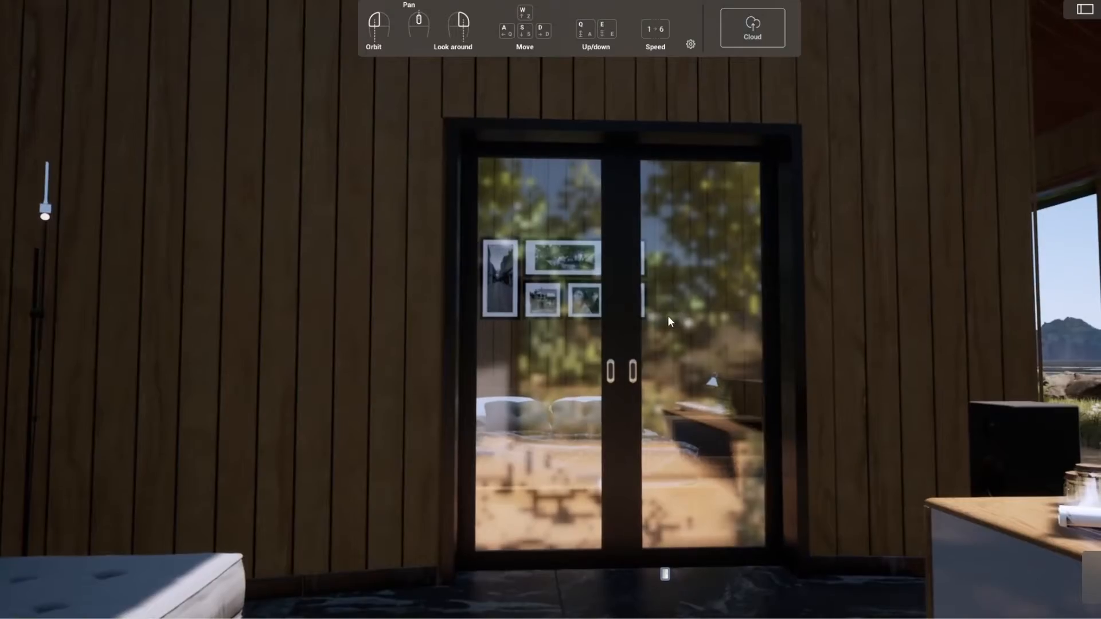
pyautogui.press('w')
# Step: Look around the bedroom and inspect the reflective tripod lamp beside the New York City poster up close
pyautogui.moveTo(659, 321); pyautogui.dragTo(854, 97, button='right')
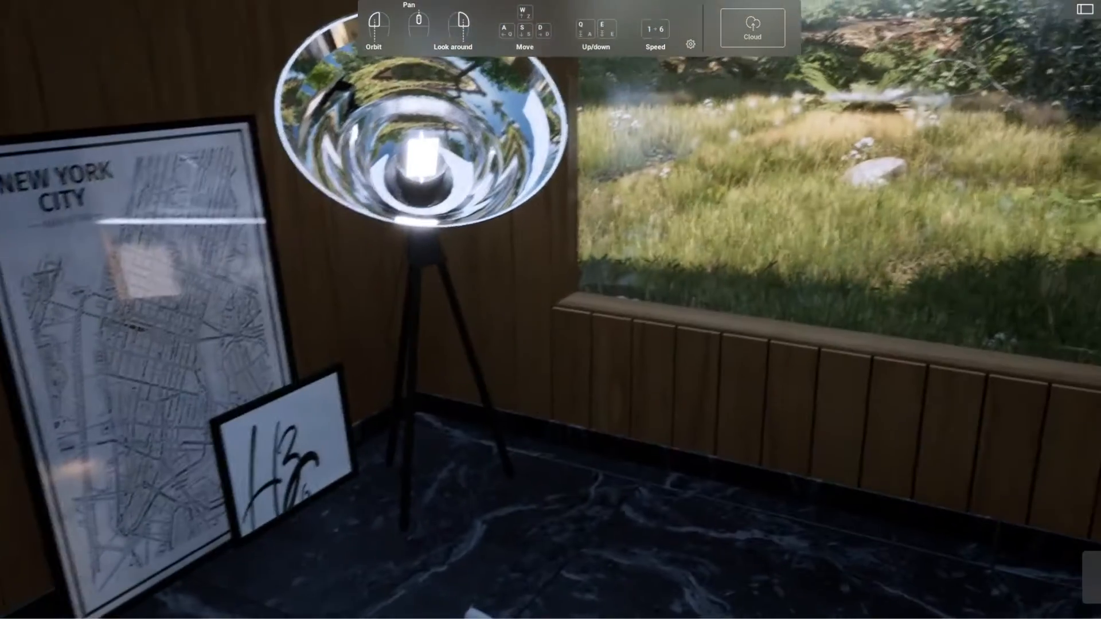
pyautogui.moveTo(676, 447); pyautogui.dragTo(554, 296, button='right')
pyautogui.scroll(4, 555, 297)
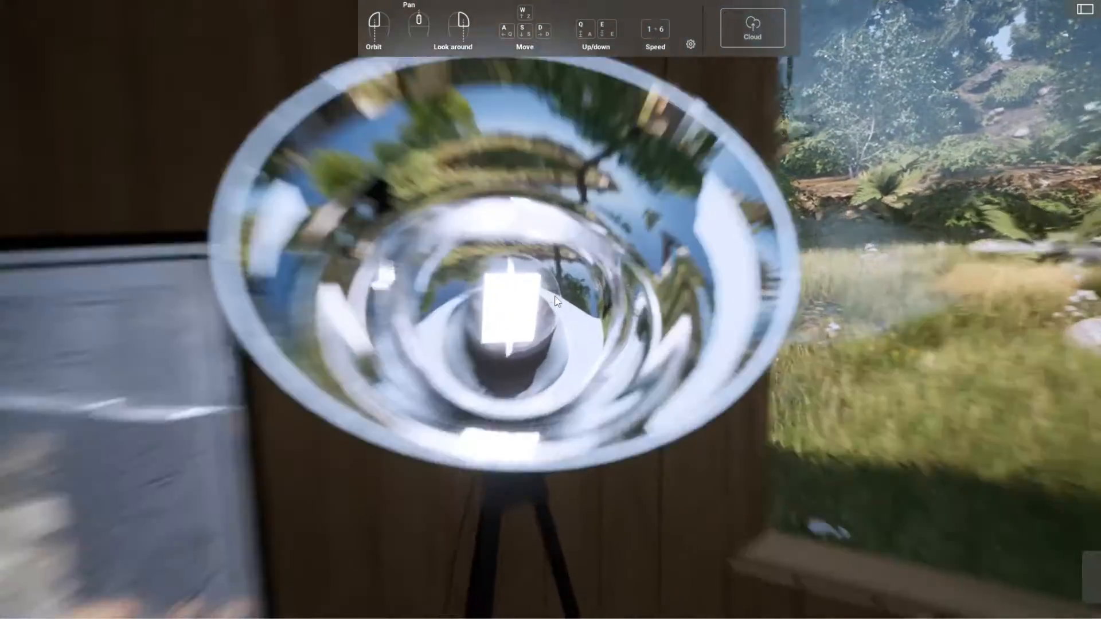
pyautogui.scroll(2, 554, 296)
pyautogui.scroll(-8, 598, 314)
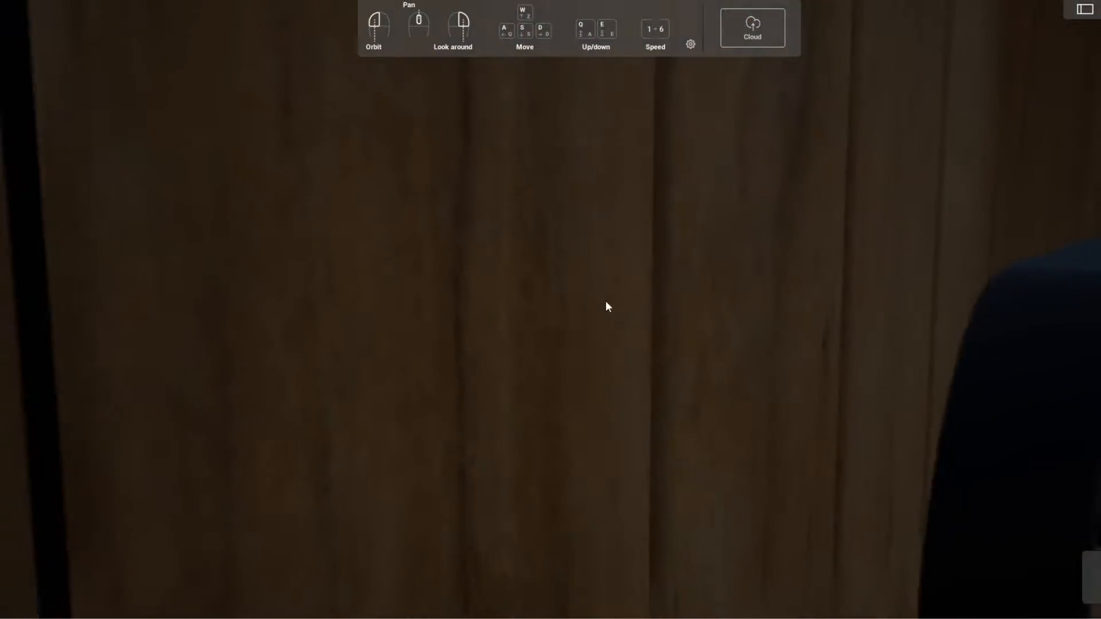
pyautogui.scroll(5, 603, 304)
# Step: Turn to the bedroom's glass doors and move back through them into the living room
pyautogui.moveTo(601, 307); pyautogui.dragTo(396, 321, button='right')
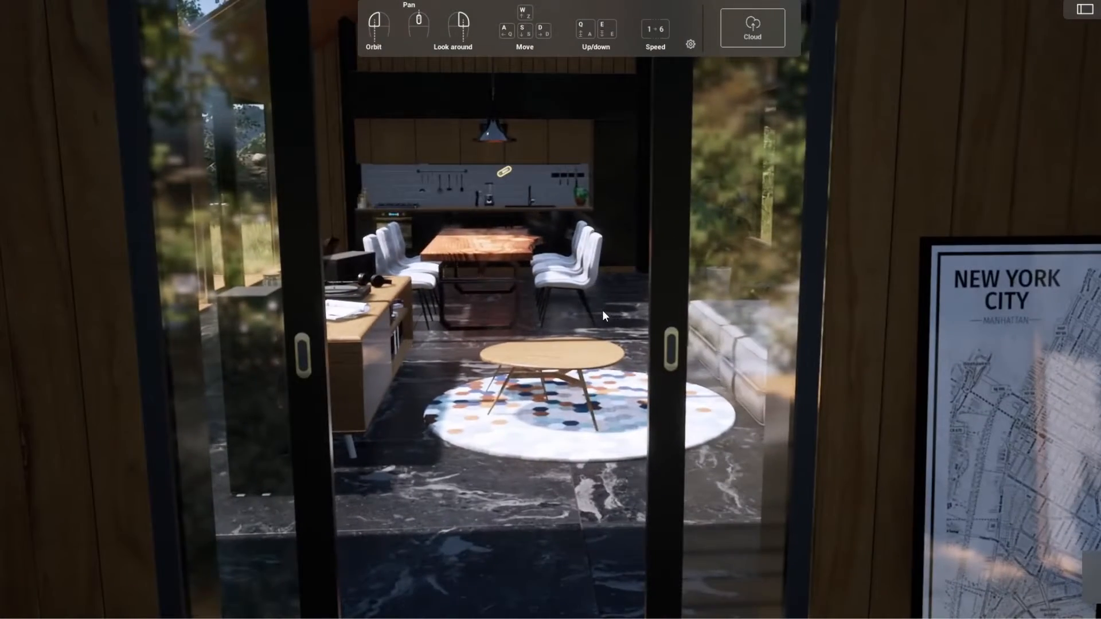
pyautogui.scroll(-5, 542, 344)
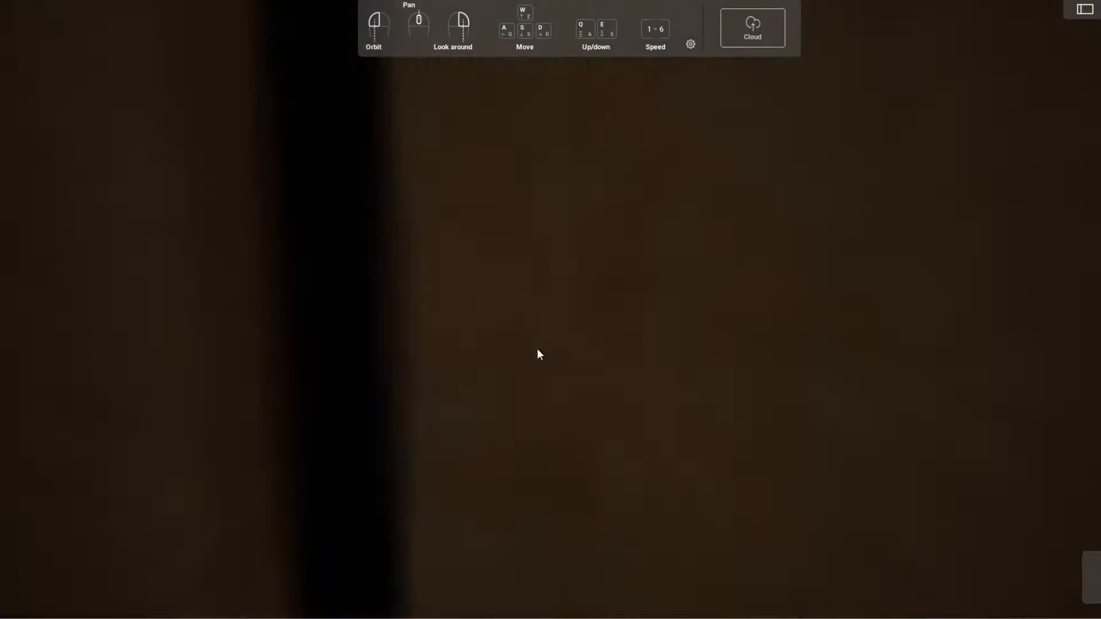
pyautogui.scroll(4, 533, 346)
pyautogui.scroll(6, 533, 346)
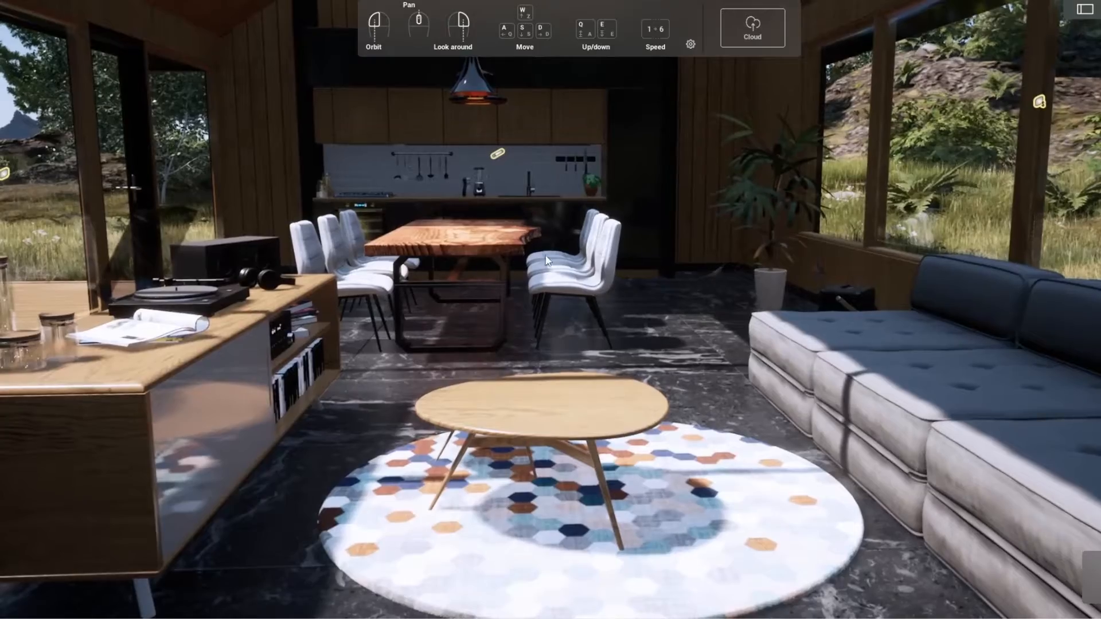
pyautogui.scroll(3, 546, 261)
# Step: Look around the living room and move toward the windows facing the deck loungers and the lake
pyautogui.moveTo(637, 310); pyautogui.dragTo(673, 401, button='right')
pyautogui.scroll(4, 673, 400)
pyautogui.moveTo(134, 575); pyautogui.dragTo(974, 304, button='right')
pyautogui.moveTo(149, 390); pyautogui.dragTo(869, 313, button='right')
pyautogui.scroll(4, 854, 352)
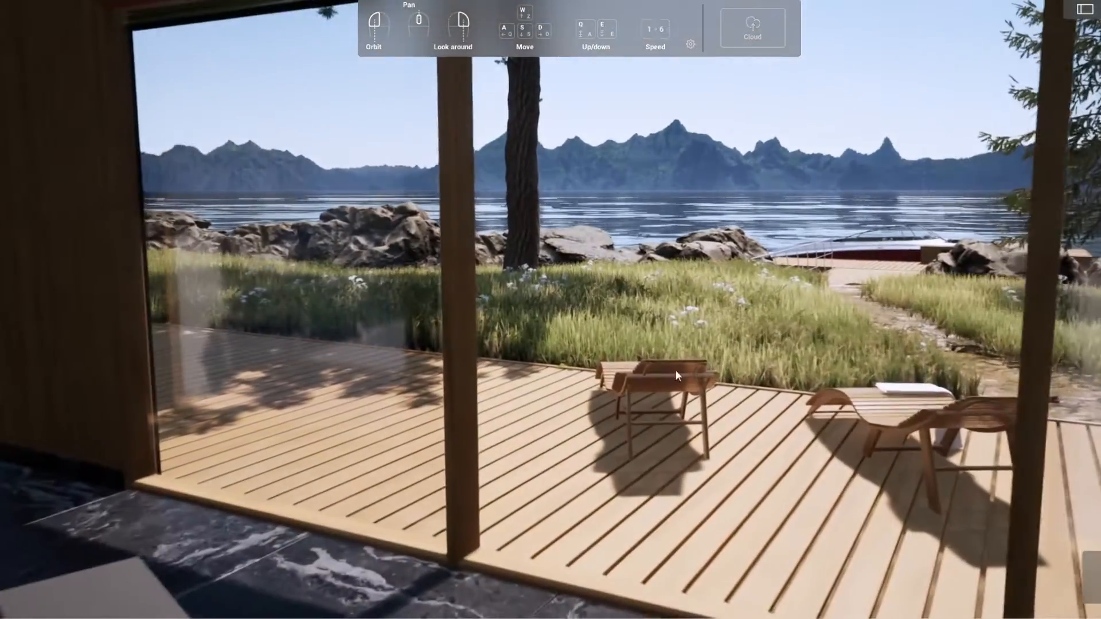
# Step: Move out through the windows and look up at the trees against the sky
pyautogui.moveTo(675, 370); pyautogui.dragTo(468, 212, button='right')
pyautogui.scroll(2, 468, 212)
pyautogui.scroll(3, 468, 212)
pyautogui.moveTo(502, 268); pyautogui.dragTo(538, 475, button='right')
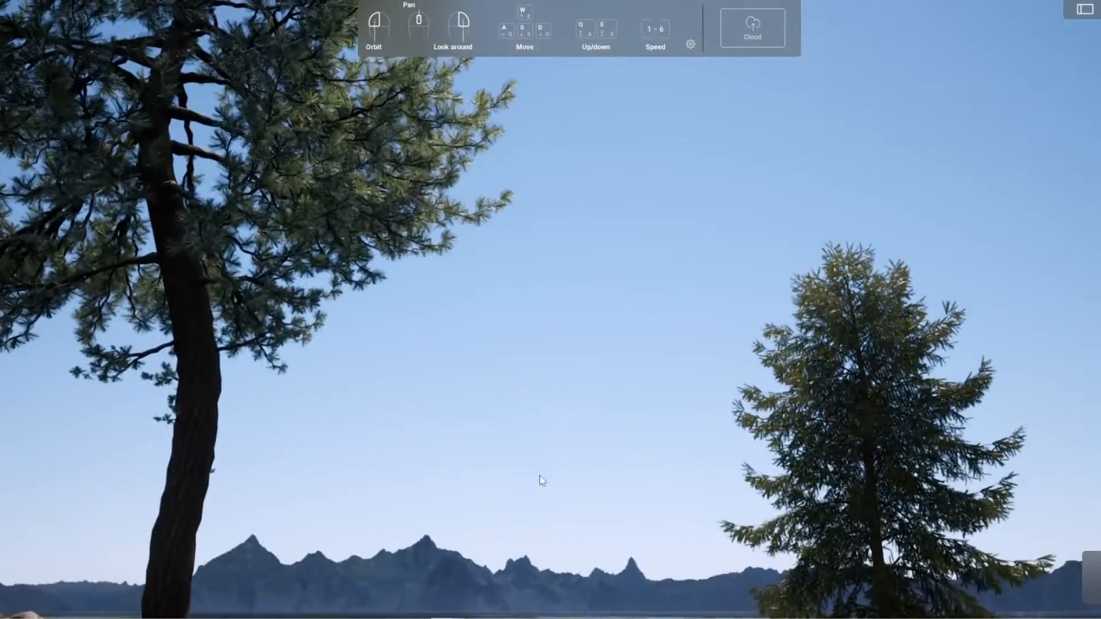
pyautogui.moveTo(591, 367); pyautogui.dragTo(567, 278, button='right')
# Step: Move toward the shore, look around and head out over the lake past the moored boat
pyautogui.scroll(3, 757, 386)
pyautogui.scroll(3, 774, 401)
pyautogui.moveTo(789, 411); pyautogui.dragTo(493, 327, button='right')
pyautogui.moveTo(57, 342); pyautogui.dragTo(799, 311, button='right')
pyautogui.scroll(3, 486, 406)
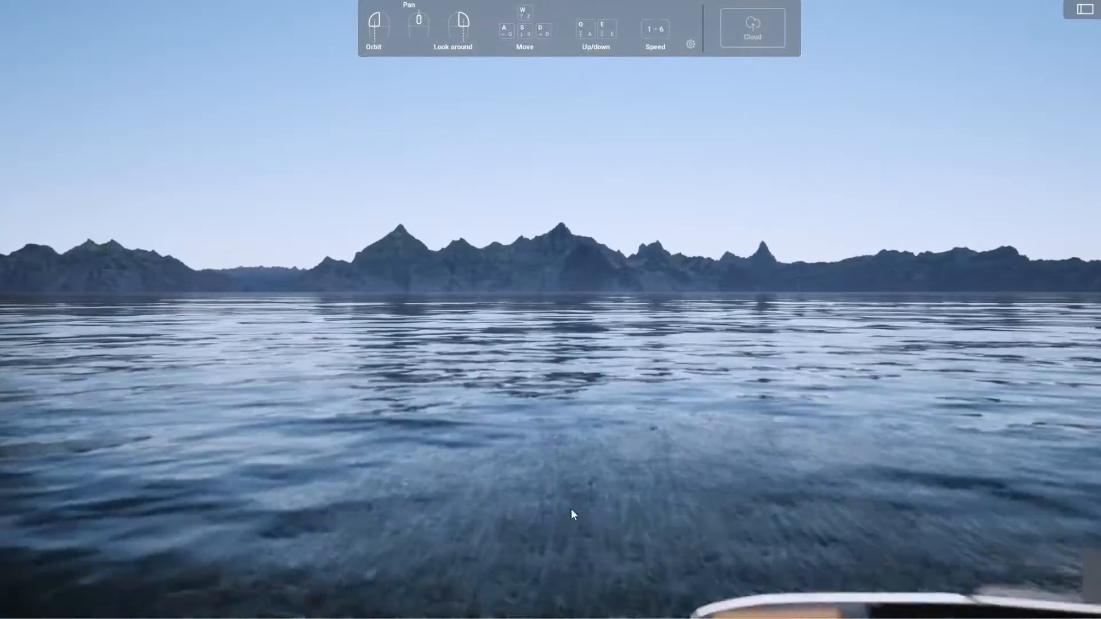
# Step: Turn back from the open lake and move toward the rocky shoreline, looking down into the shallow water
pyautogui.moveTo(572, 516); pyautogui.dragTo(791, 320, button='right')
pyautogui.press('s')
pyautogui.press('a')
pyautogui.moveTo(367, 318); pyautogui.dragTo(543, 315, button='right')
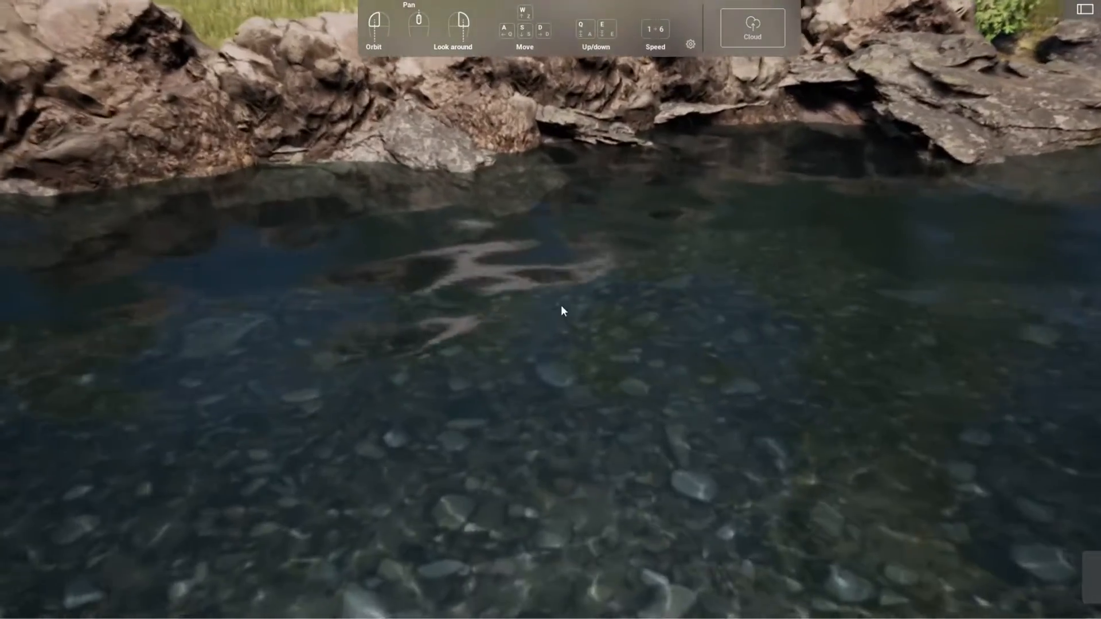
# Step: Zoom in on the pebbles on the lake bed and back out above the cove beside the dock
pyautogui.scroll(5, 667, 357)
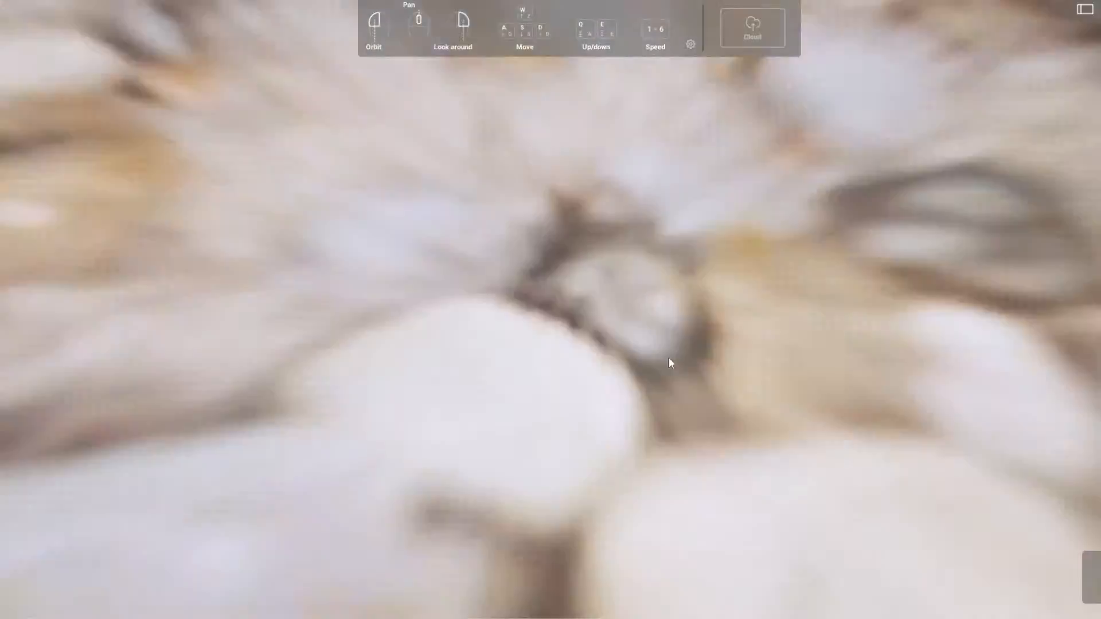
pyautogui.scroll(-8, 668, 358)
pyautogui.scroll(2, 675, 287)
pyautogui.scroll(-9, 677, 305)
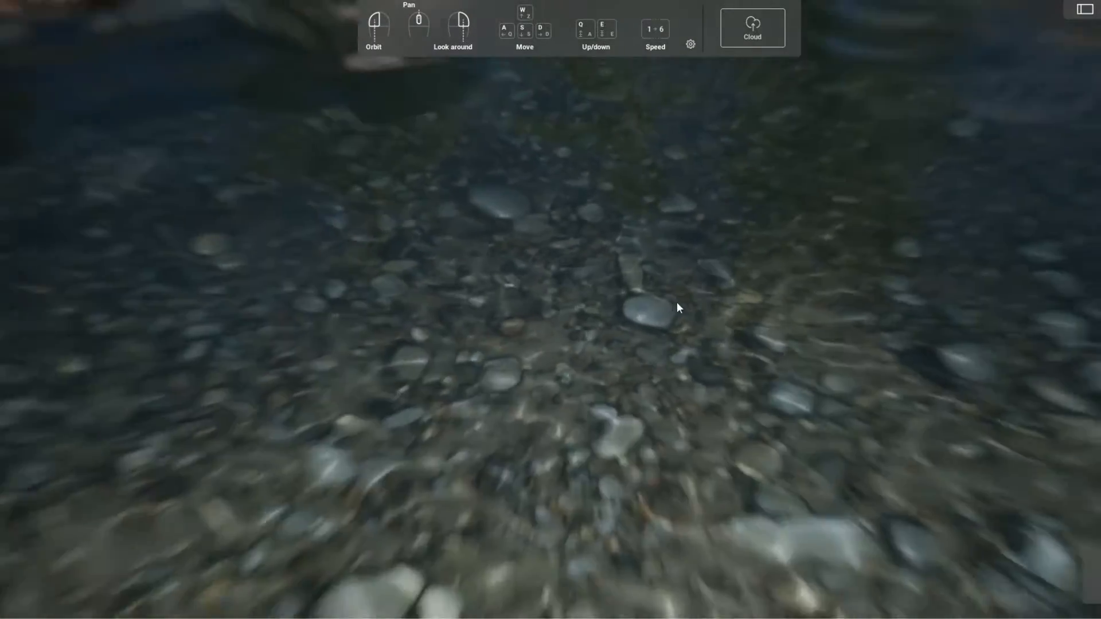
pyautogui.scroll(-8, 668, 350)
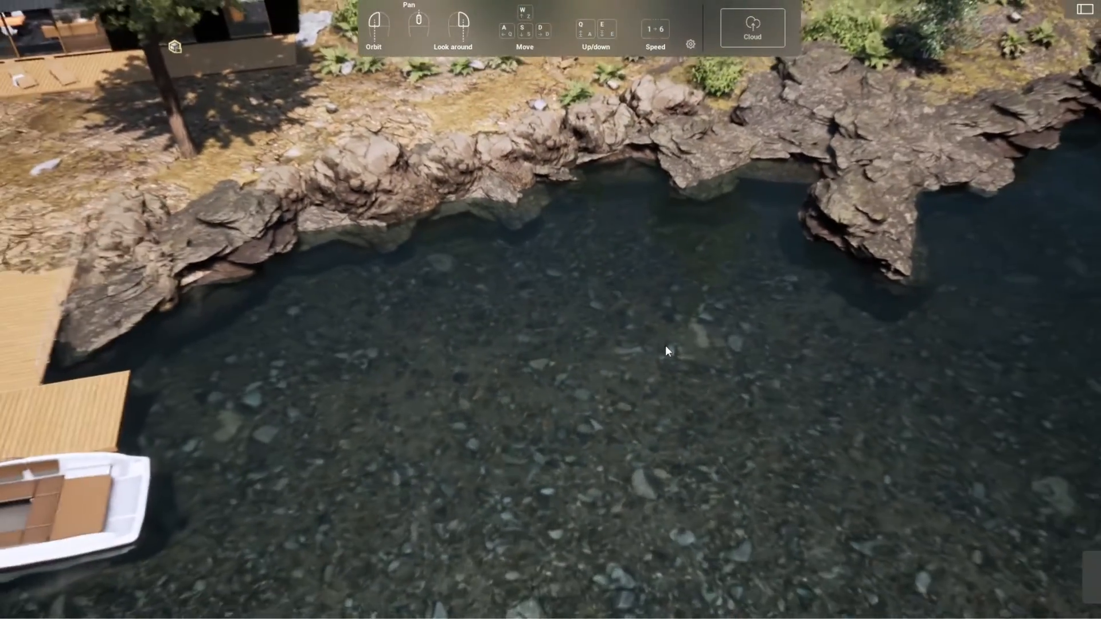
# Step: Turn inland and fly over the shore to the grassy slope beside the cabin's end wall
pyautogui.moveTo(722, 390); pyautogui.dragTo(445, 258, button='right')
pyautogui.moveTo(814, 302); pyautogui.dragTo(743, 398, button='right')
pyautogui.scroll(5, 747, 406)
pyautogui.press('w')
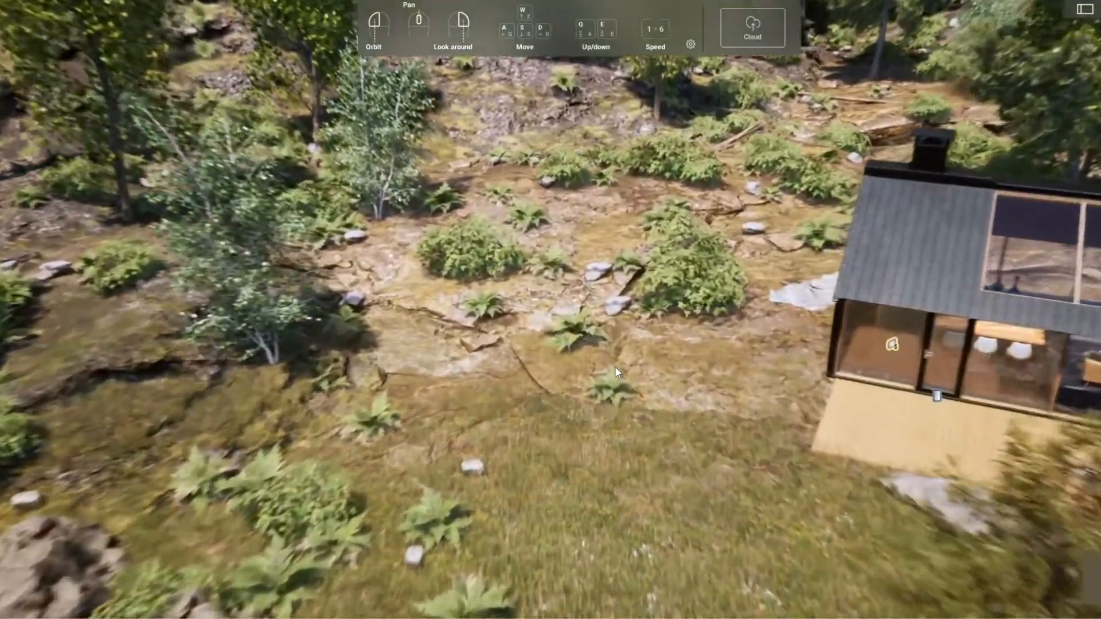
pyautogui.press('d')
pyautogui.press('a')
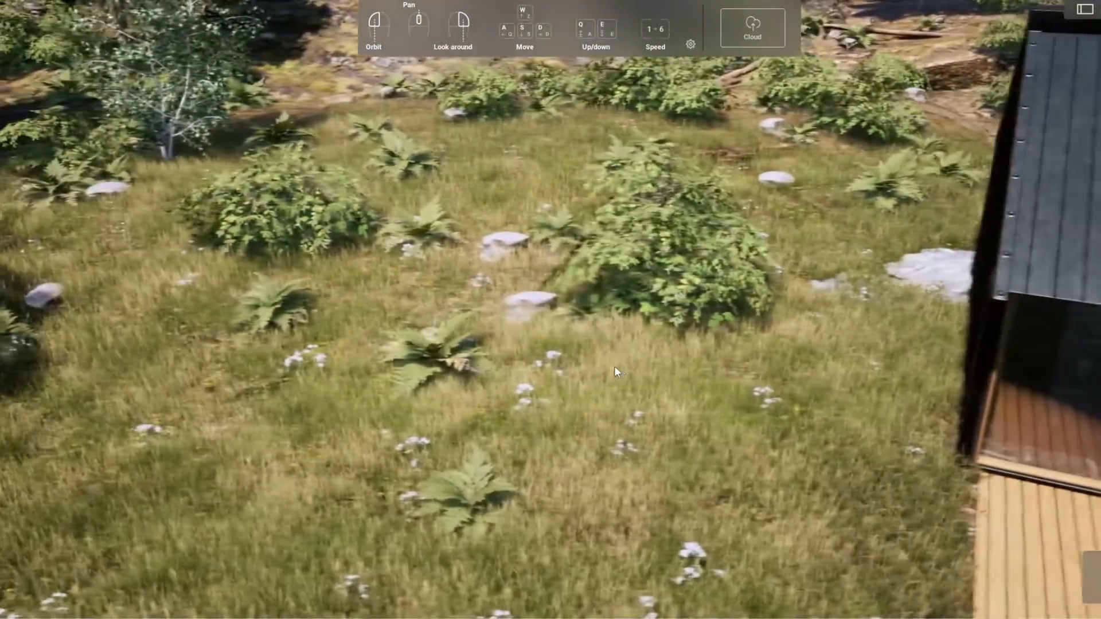
# Step: View the cabin's deck side from above, pass the chimney end and return, and descend to the grass beside the deck
pyautogui.moveTo(614, 366); pyautogui.dragTo(860, 341, button='right')
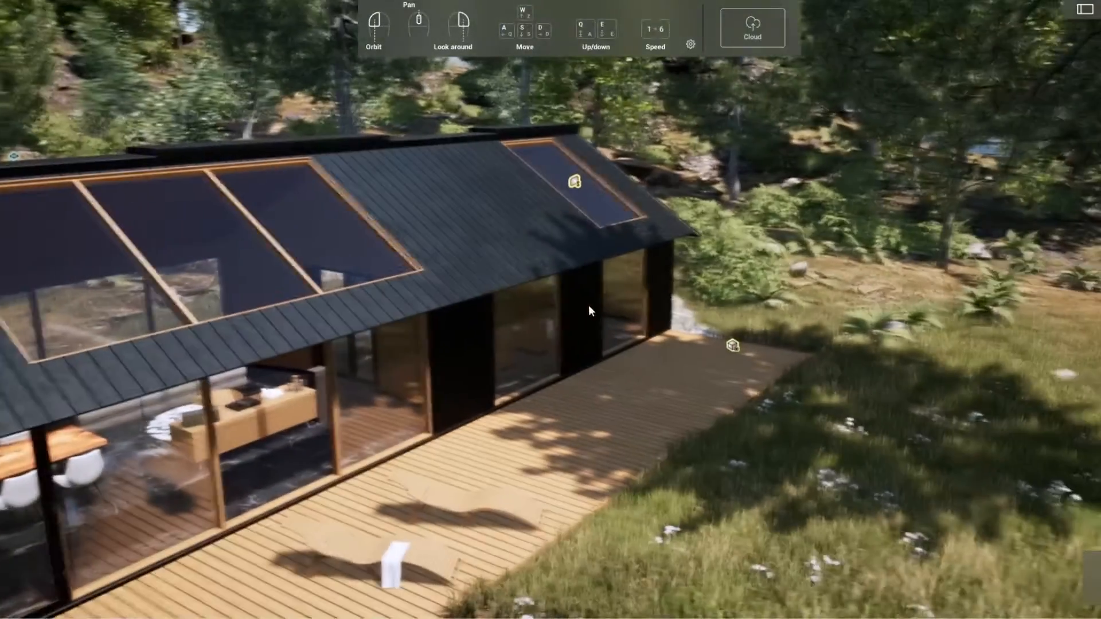
pyautogui.press('a')
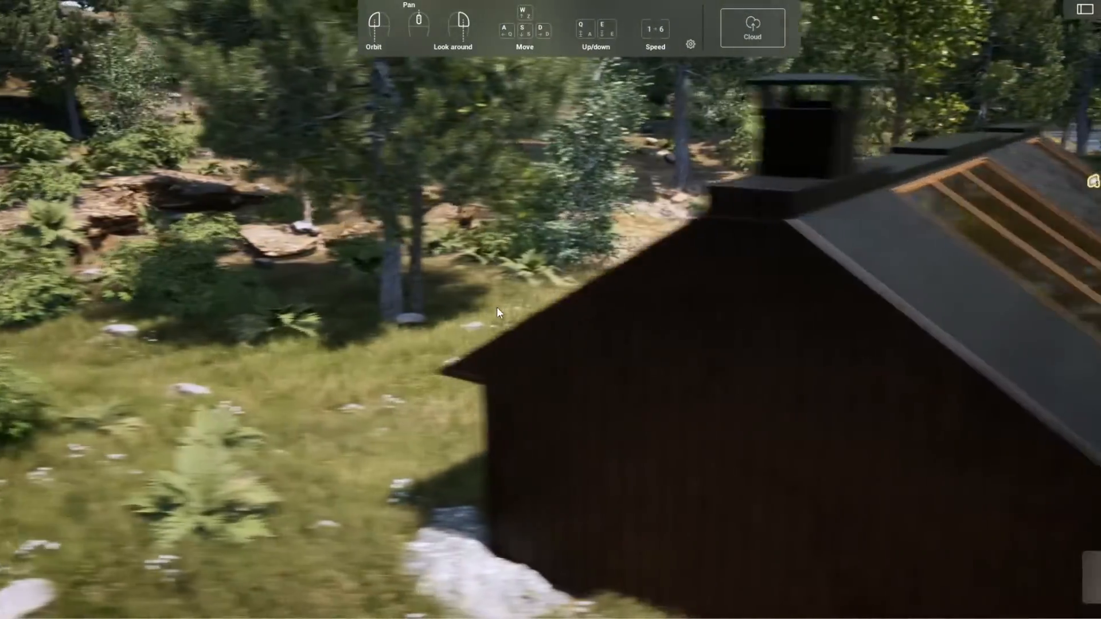
pyautogui.press('d')
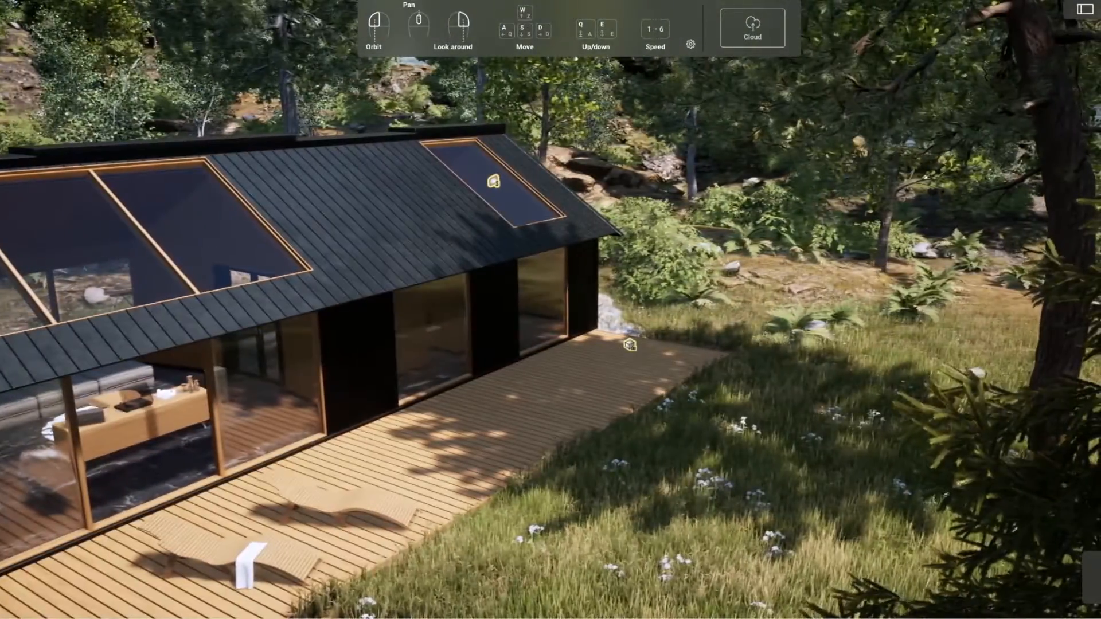
pyautogui.moveTo(497, 307); pyautogui.dragTo(566, 284, button='right')
pyautogui.press('w')
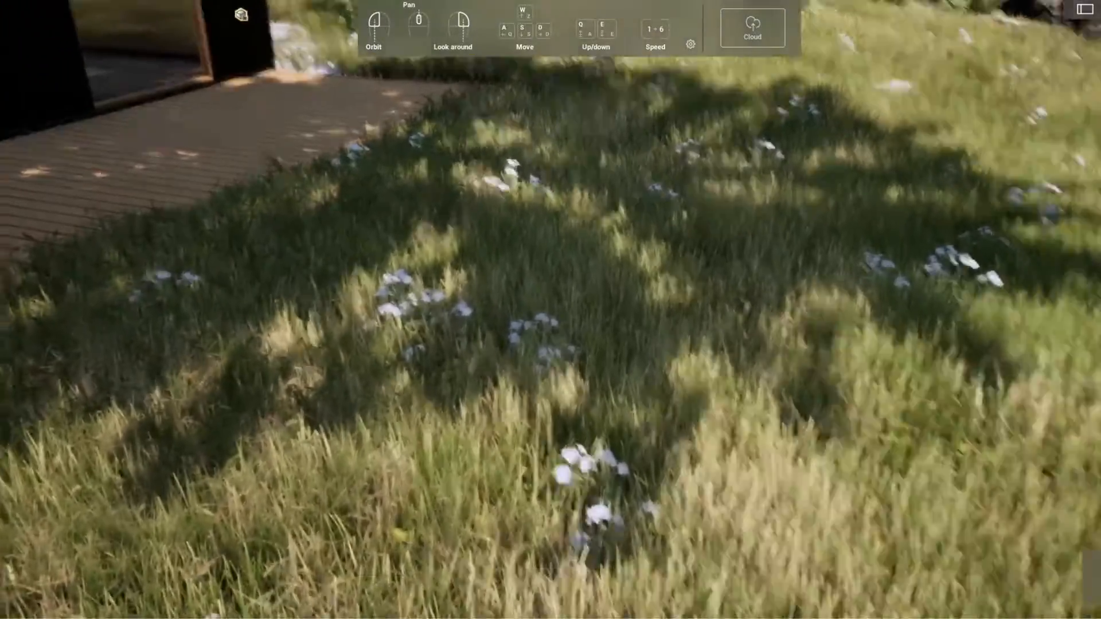
# Step: Look across the flowering meadow toward the rocky hillside and move sideways past the conifer branches and back
pyautogui.moveTo(561, 246); pyautogui.dragTo(158, 347, button='right')
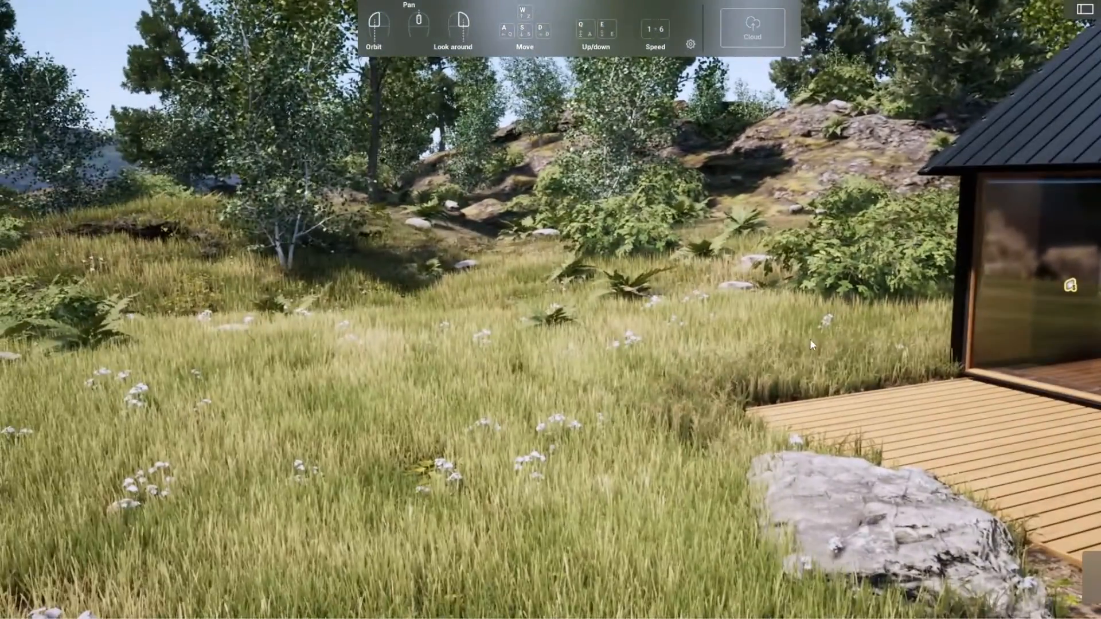
pyautogui.moveTo(787, 337); pyautogui.dragTo(637, 345, button='right')
pyautogui.press('a')
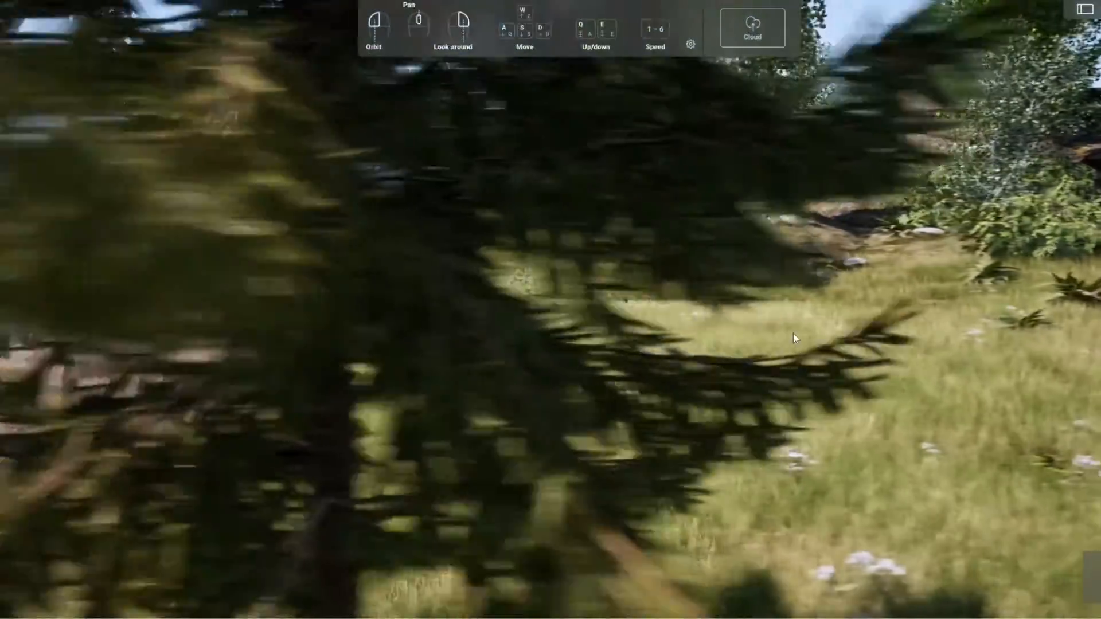
pyautogui.press('d')
pyautogui.press('w')
# Step: Face the cabin's glazed front and move back and forth along the deck between the meadow corner and the loungers
pyautogui.moveTo(246, 345); pyautogui.dragTo(492, 346, button='right')
pyautogui.press('a')
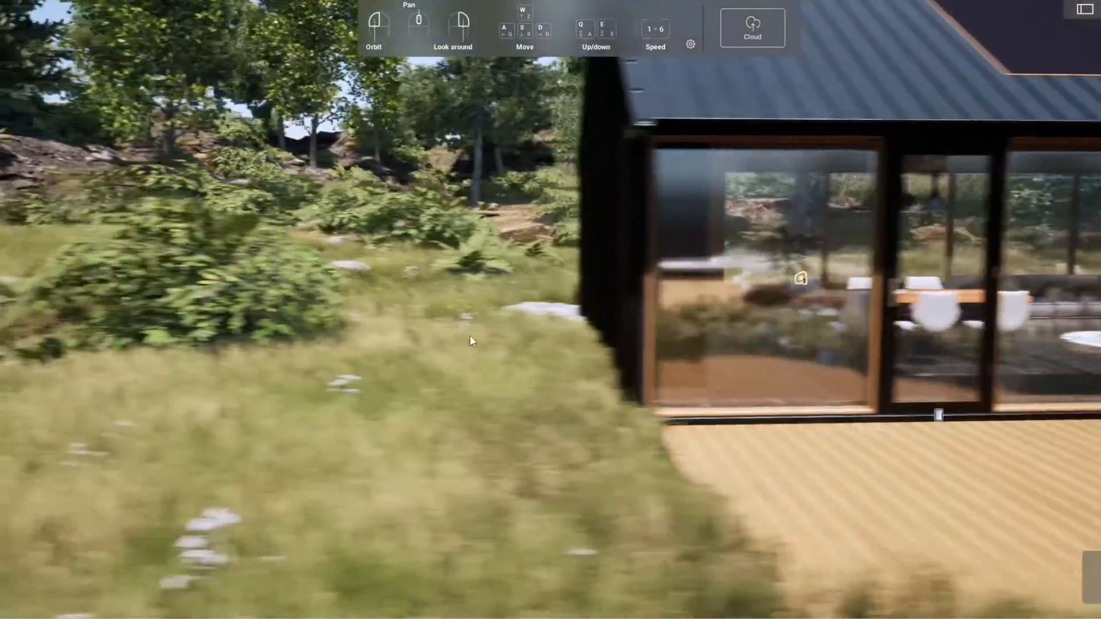
pyautogui.press('d')
pyautogui.press('a')
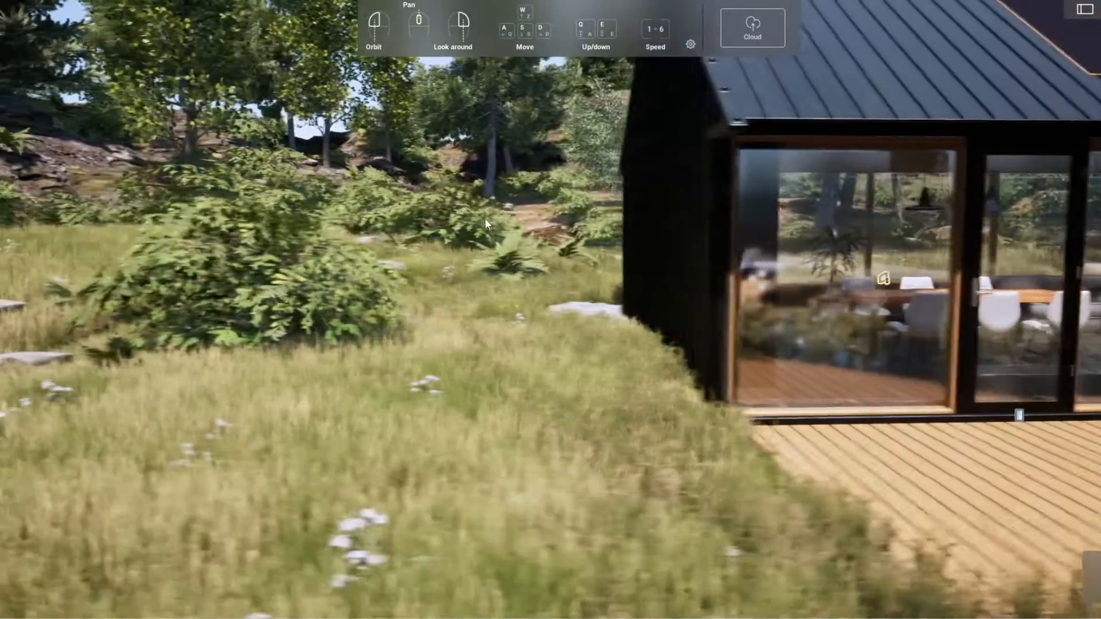
pyautogui.press('s')
pyautogui.press('d')
pyautogui.press('d')
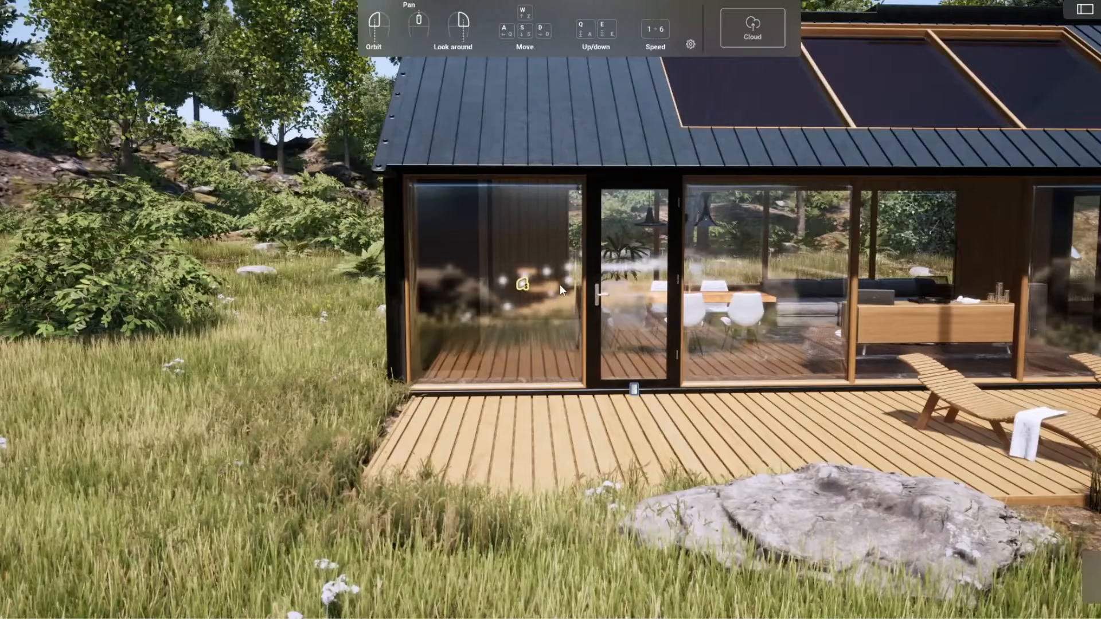
pyautogui.press('a')
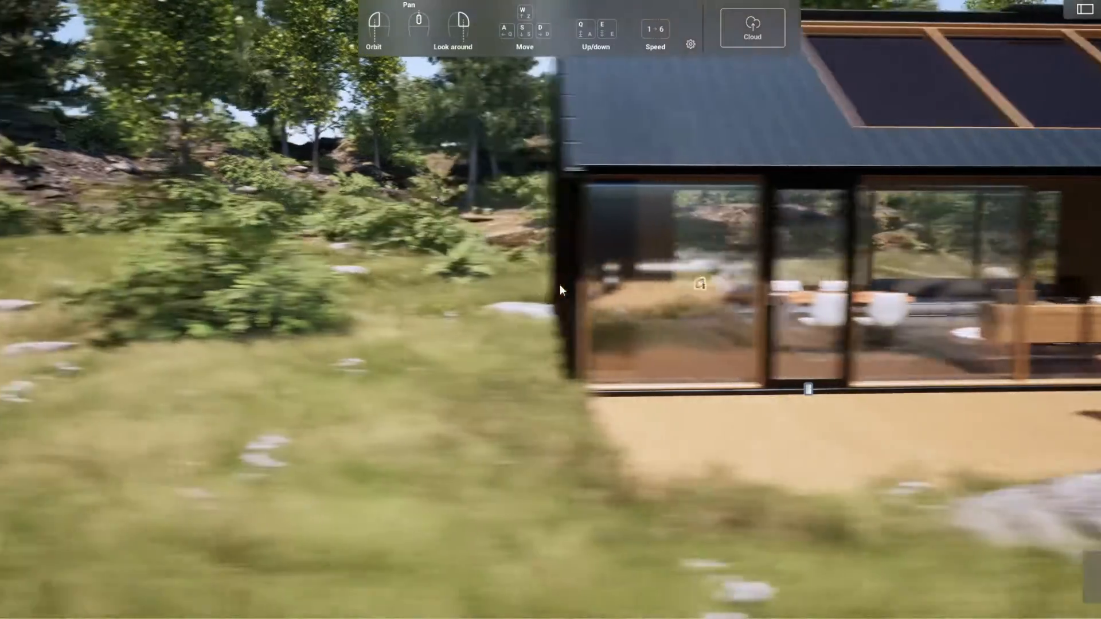
pyautogui.press('d')
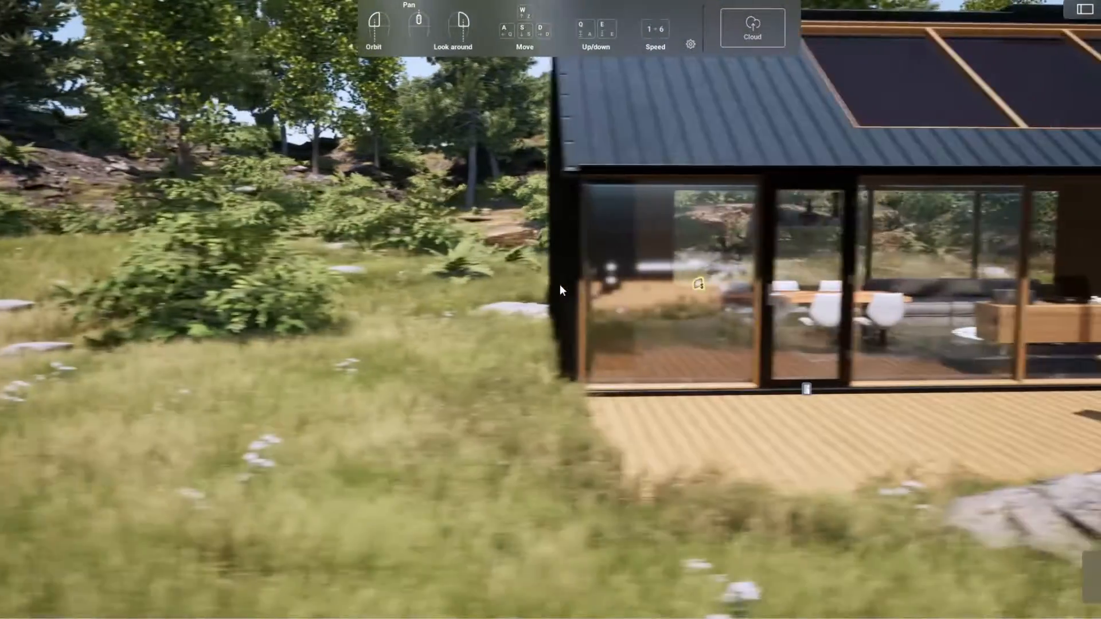
# Step: Look along the deck toward the far end of the cabin, move in past the loungers and back away
pyautogui.moveTo(559, 284); pyautogui.dragTo(831, 253, button='right')
pyautogui.moveTo(459, 298); pyautogui.dragTo(288, 324, button='right')
pyautogui.press('w')
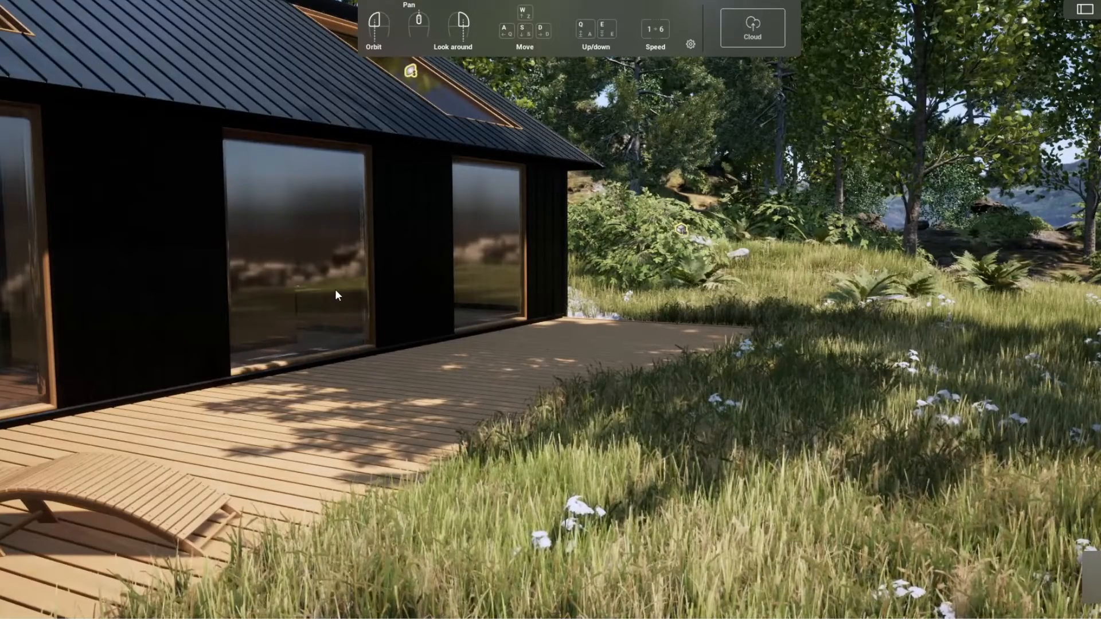
pyautogui.press('s')
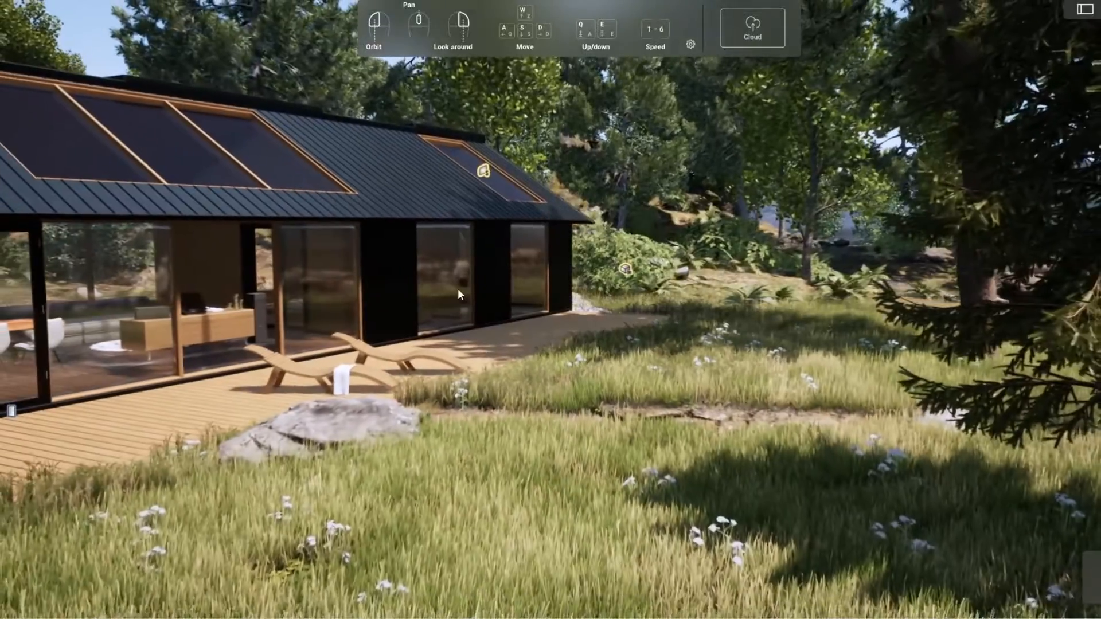
# Step: Turn to the cabin's dark end wall and move through the grass toward the large shrub beside it
pyautogui.moveTo(457, 288); pyautogui.dragTo(166, 299, button='right')
pyautogui.moveTo(694, 261); pyautogui.dragTo(576, 241, button='right')
pyautogui.press('w')
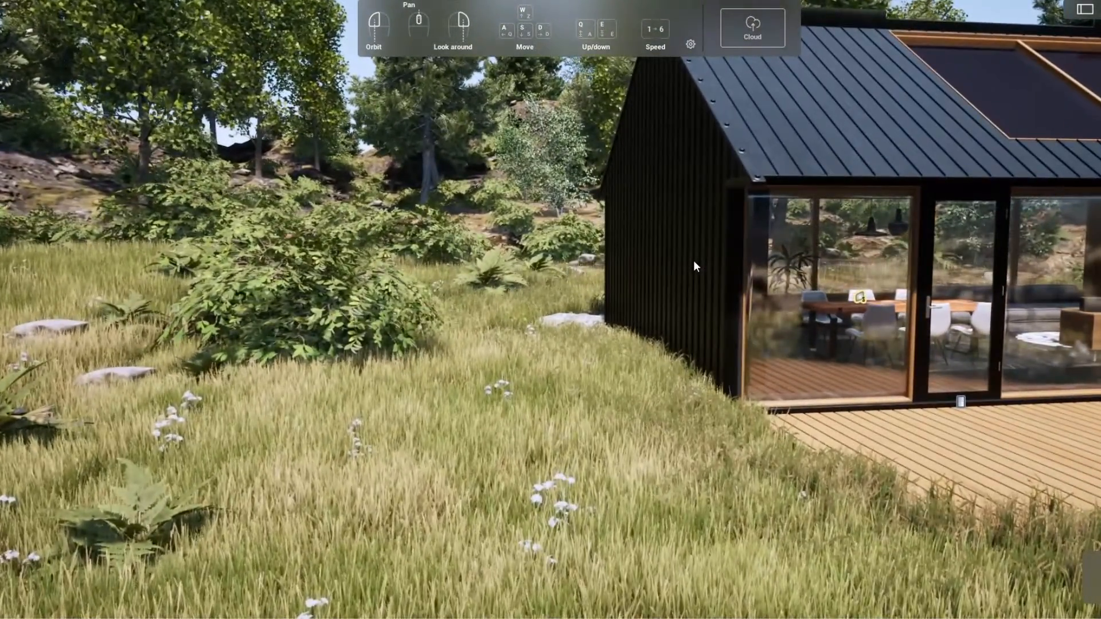
pyautogui.press('a')
pyautogui.press('w')
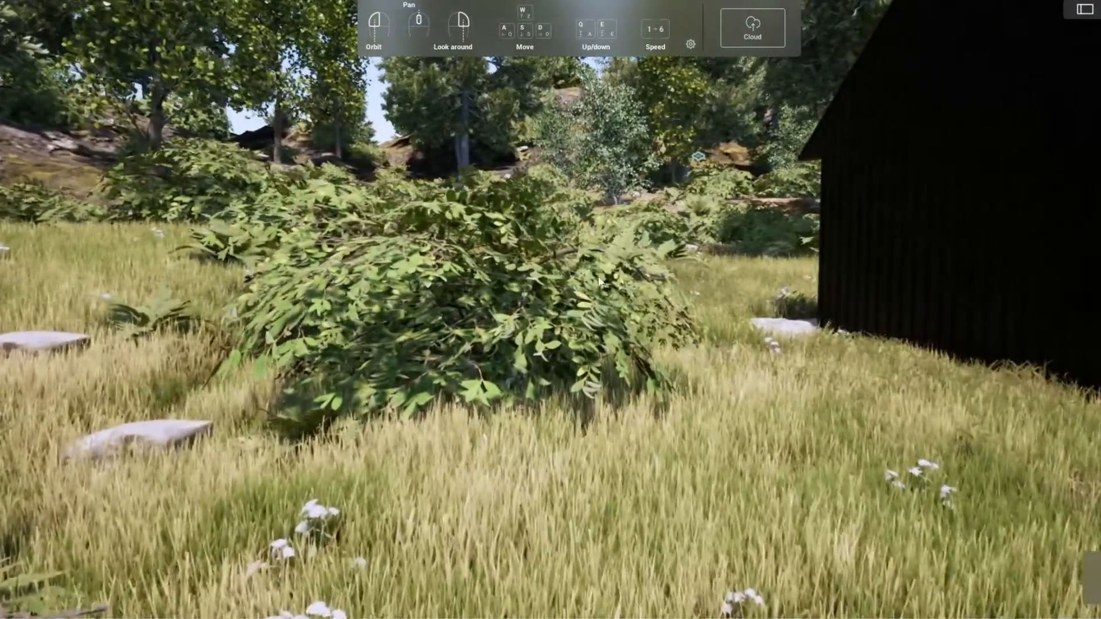
# Step: Look up at the forest behind the cabin, move toward the trees and turn back to the cabin's rear roof
pyautogui.moveTo(599, 282); pyautogui.dragTo(705, 132, button='right')
pyautogui.press('w')
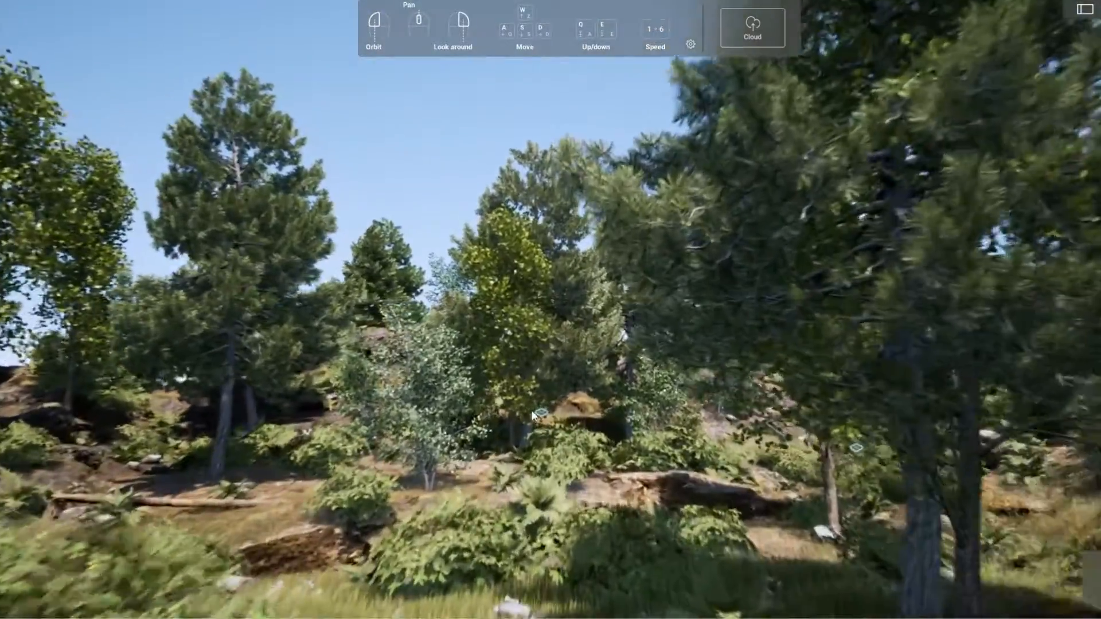
pyautogui.press('a')
pyautogui.moveTo(493, 361); pyautogui.dragTo(716, 344, button='right')
pyautogui.press('w')
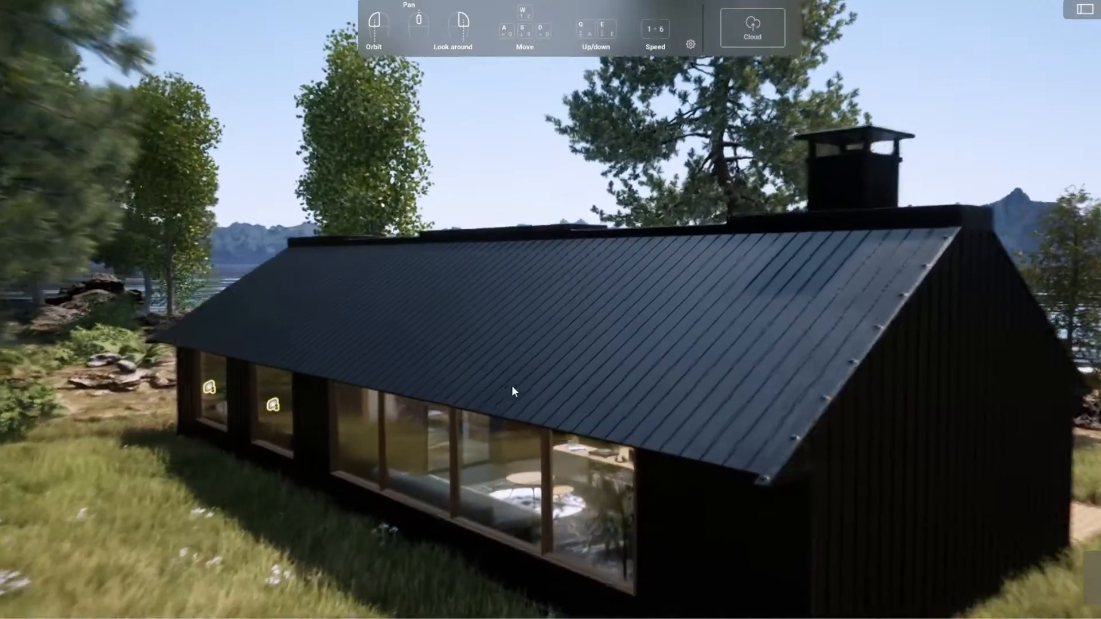
# Step: Descend to the rear facade, look through the living room windows toward the lake and back out onto the grass
pyautogui.moveTo(514, 394); pyautogui.dragTo(611, 281, button='right')
pyautogui.press('w')
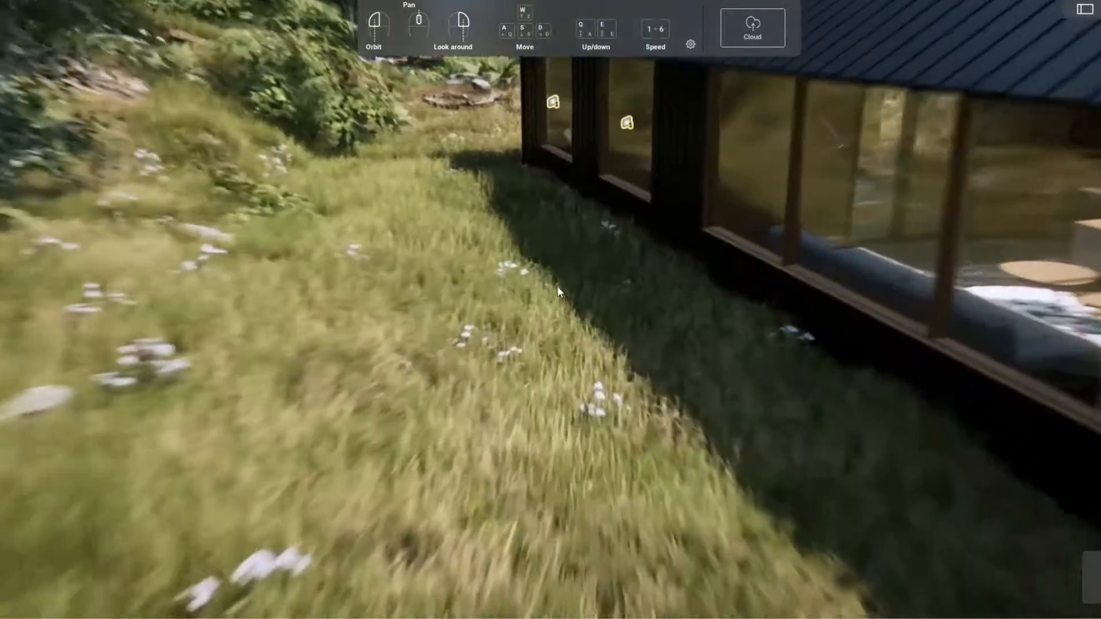
pyautogui.press('w')
pyautogui.moveTo(477, 344); pyautogui.dragTo(642, 316, button='right')
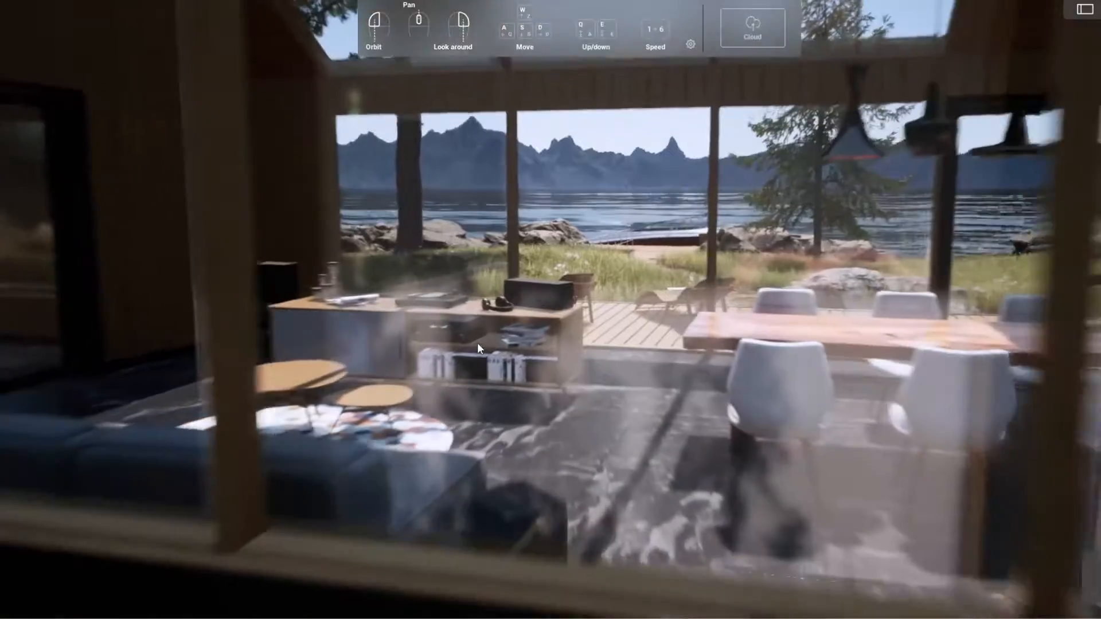
pyautogui.press('s')
pyautogui.press('a')
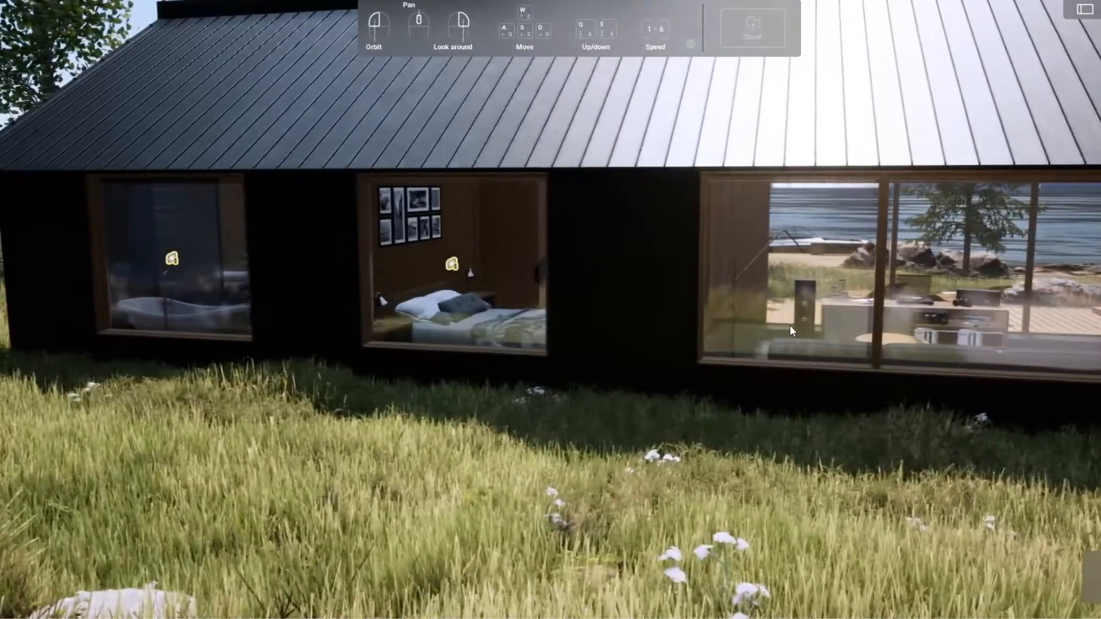
# Step: Move along the cabin's rear facade and turn to view the dining table through the living room windows
pyautogui.press('a')
pyautogui.press('w')
pyautogui.moveTo(755, 331); pyautogui.dragTo(869, 313, button='right')
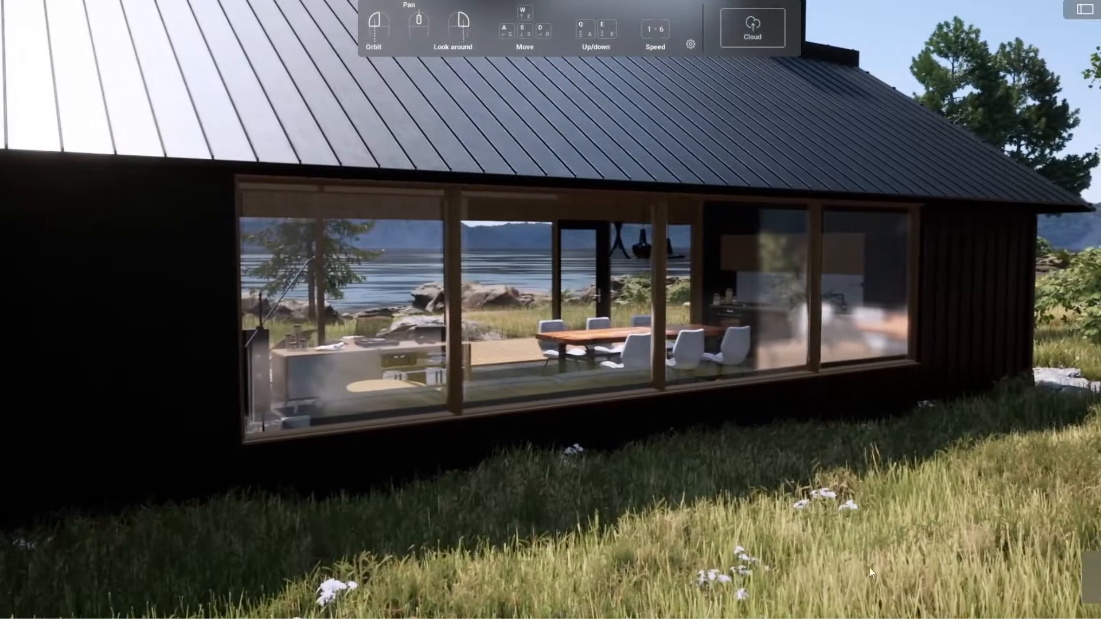
pyautogui.click(747, 618)
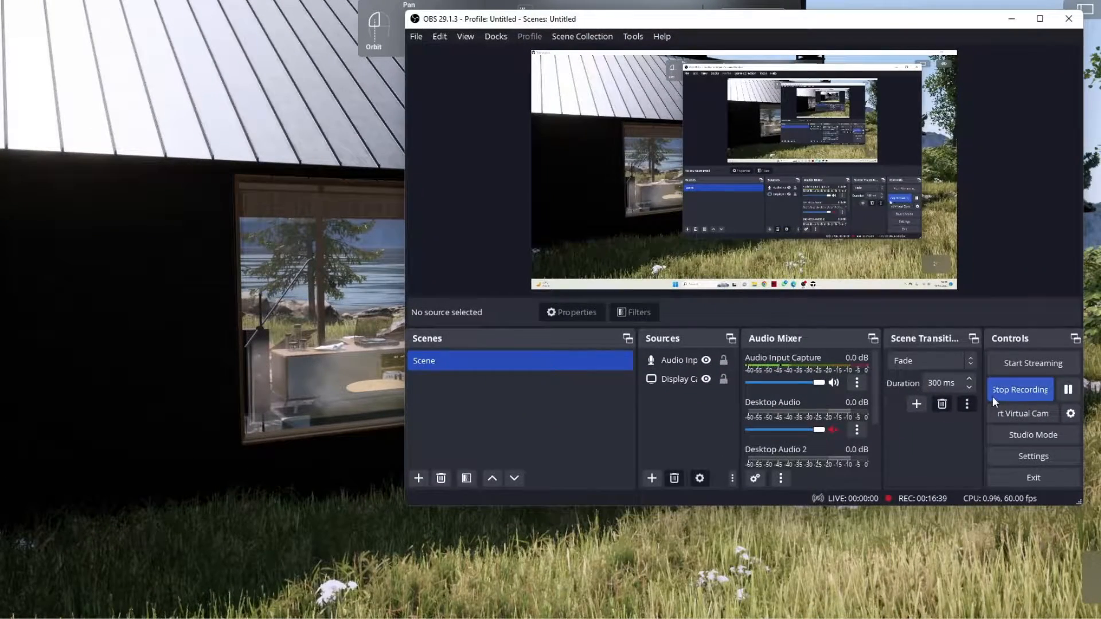